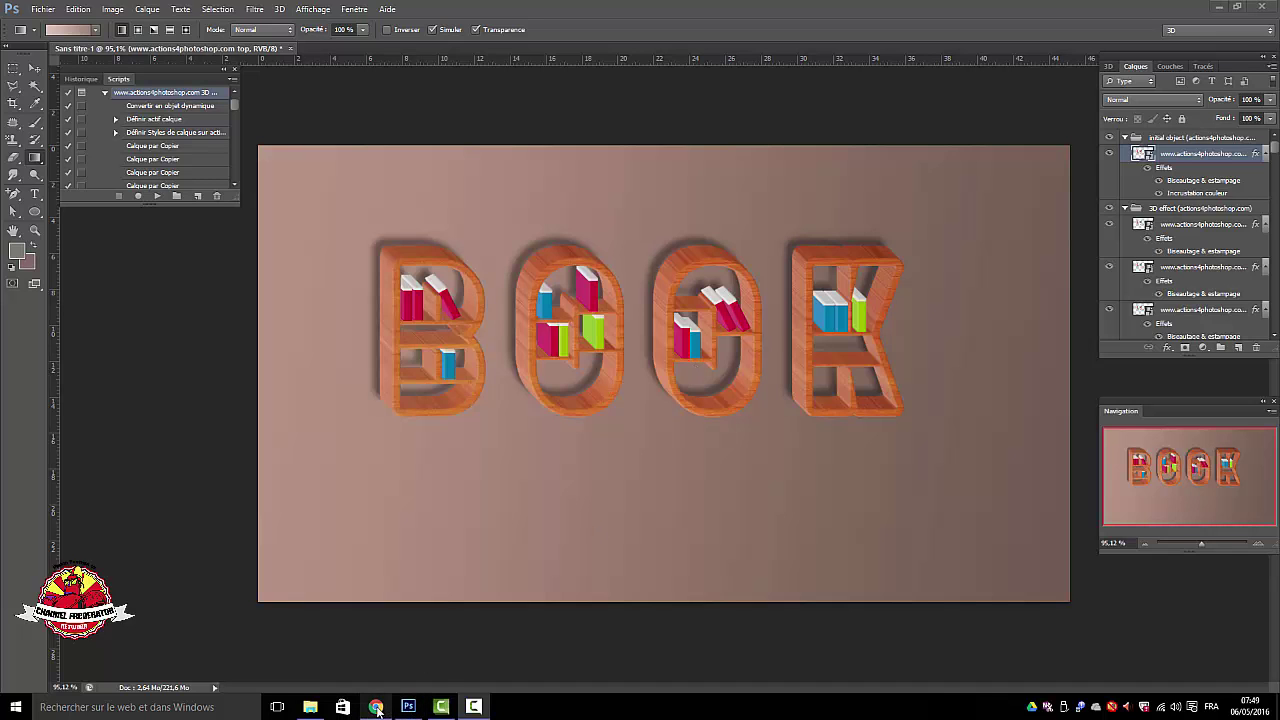
# - Switch to Chrome and look over the 3D Photoshop Action Generator for Text and Shape page on actions4photoshop.com
pyautogui.click(376, 708)
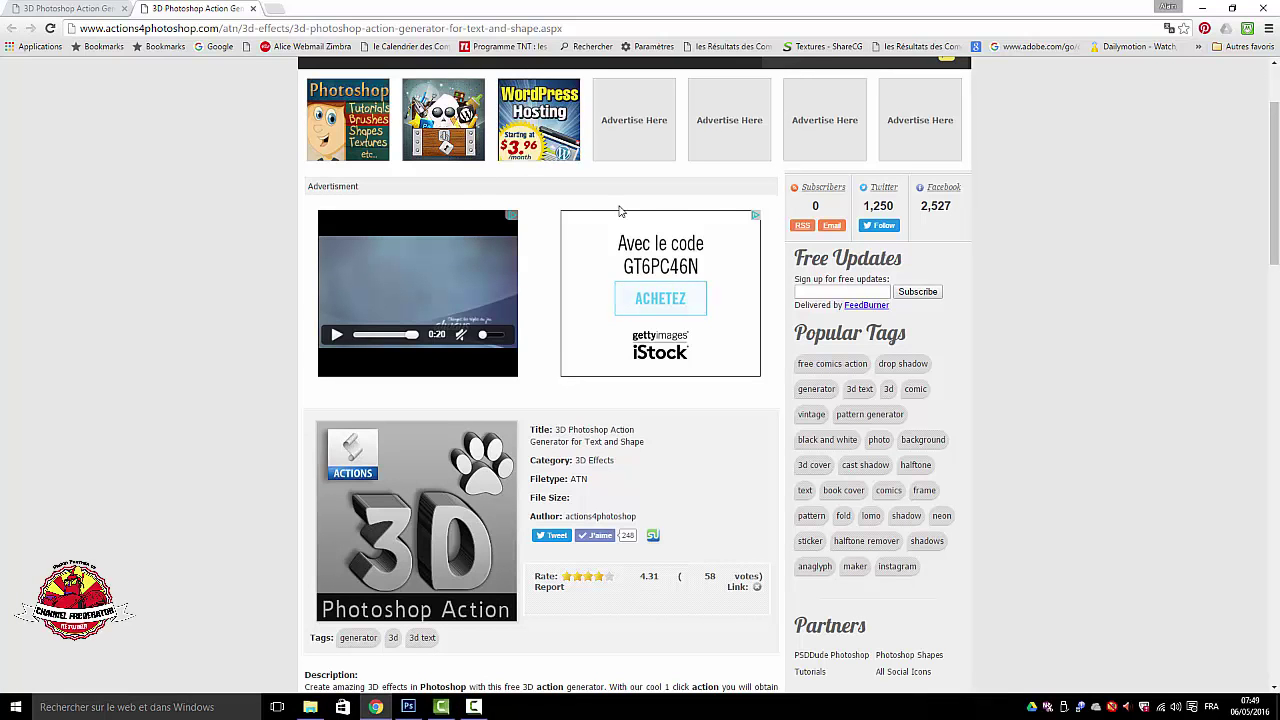
pyautogui.scroll(2, 620, 210)
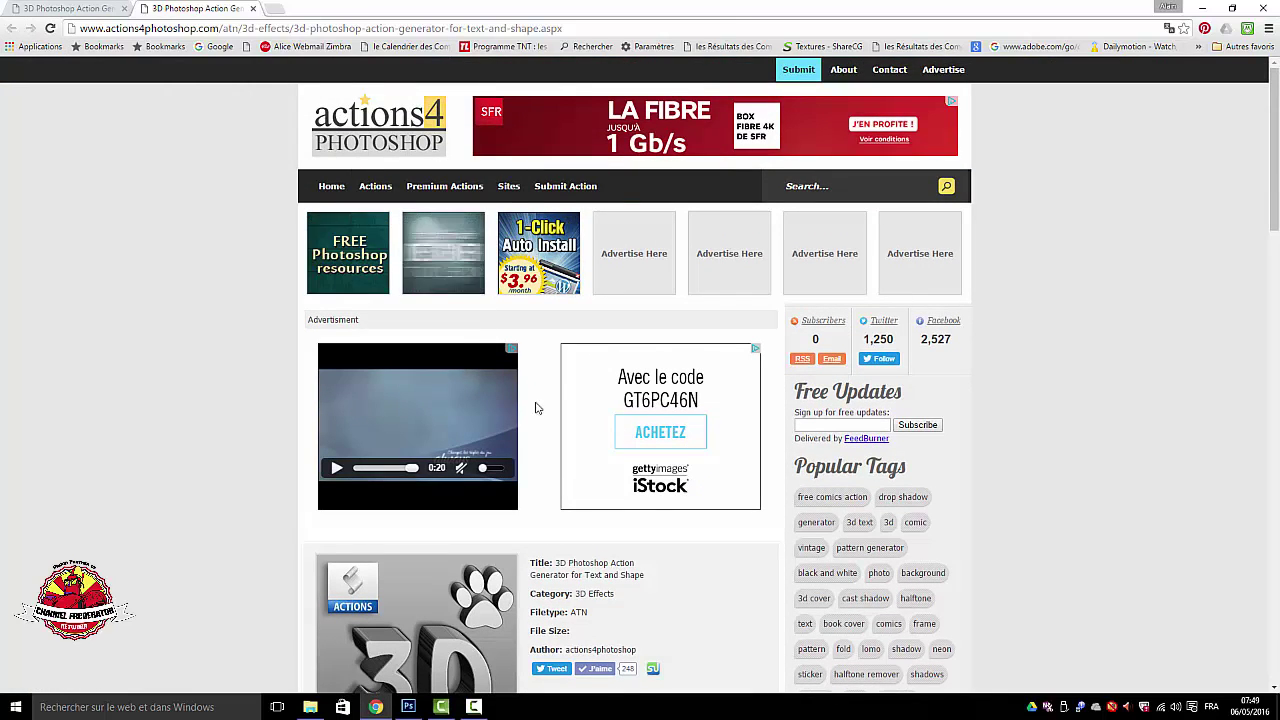
pyautogui.scroll(-3, 653, 308)
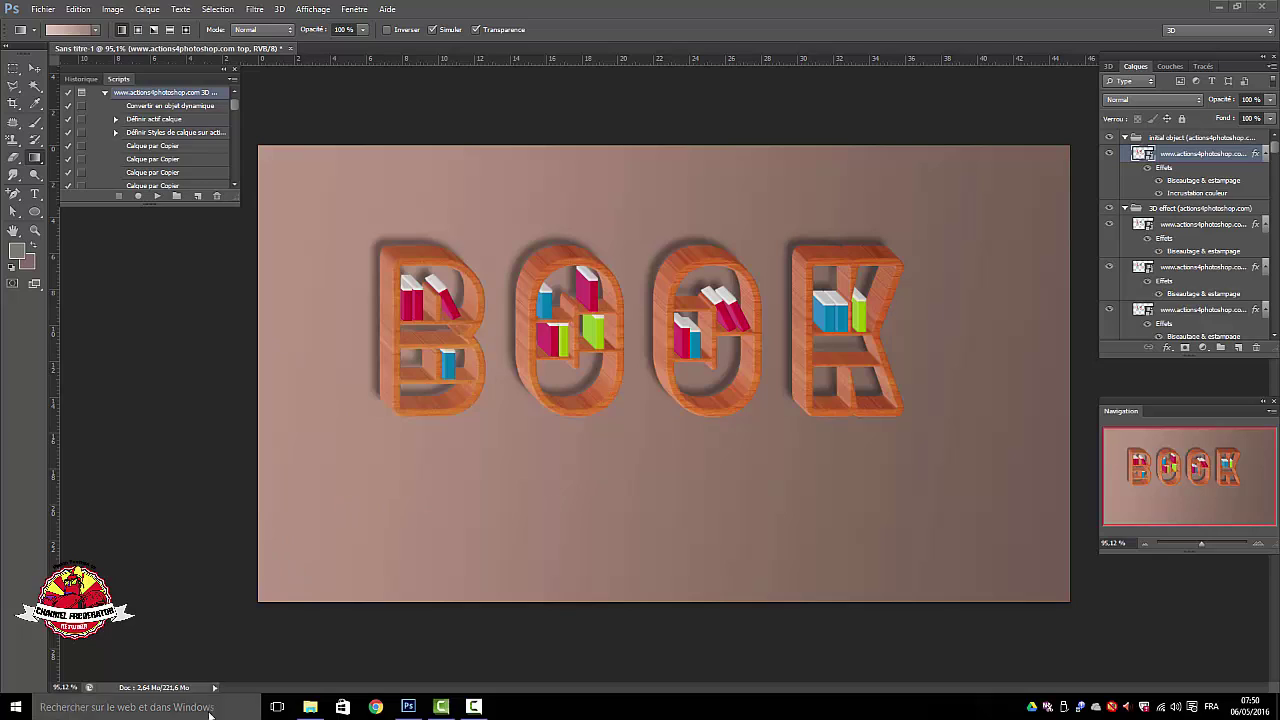
# - Back in Photoshop, collapse the initial object, 3D effect and shadow layer groups and deselect all layers
pyautogui.moveTo(408, 706)
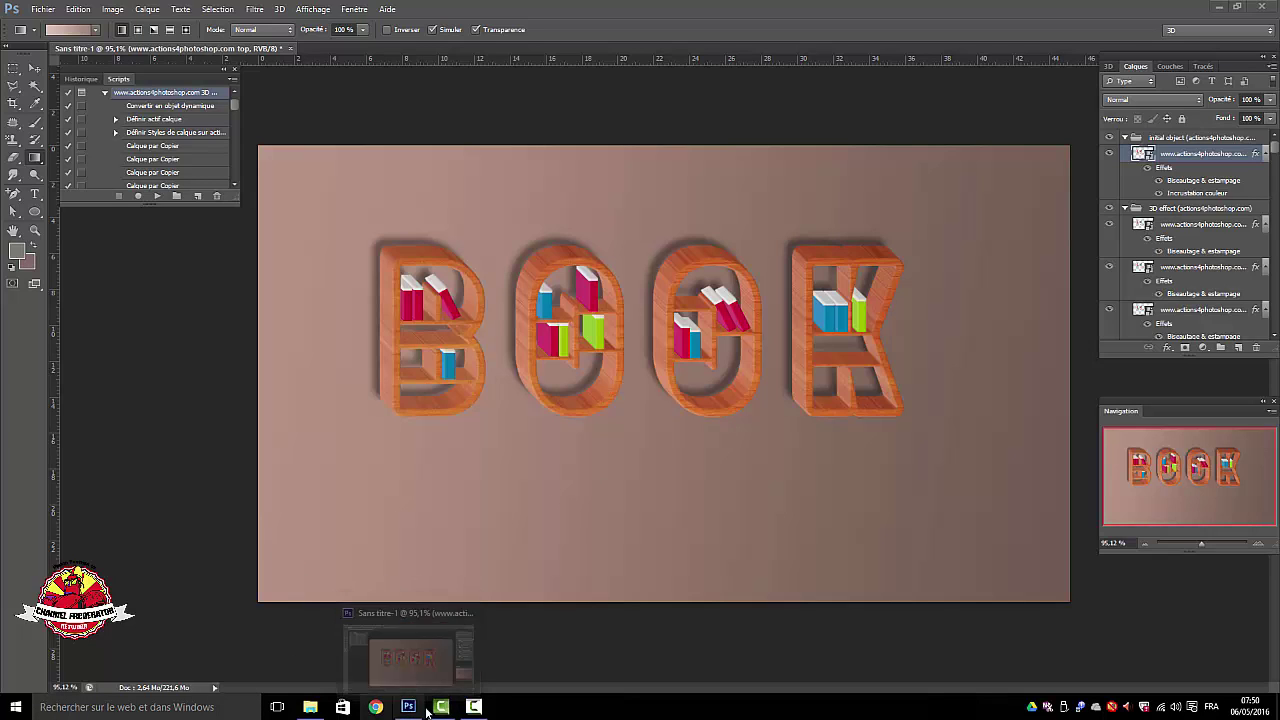
pyautogui.moveTo(309, 711)
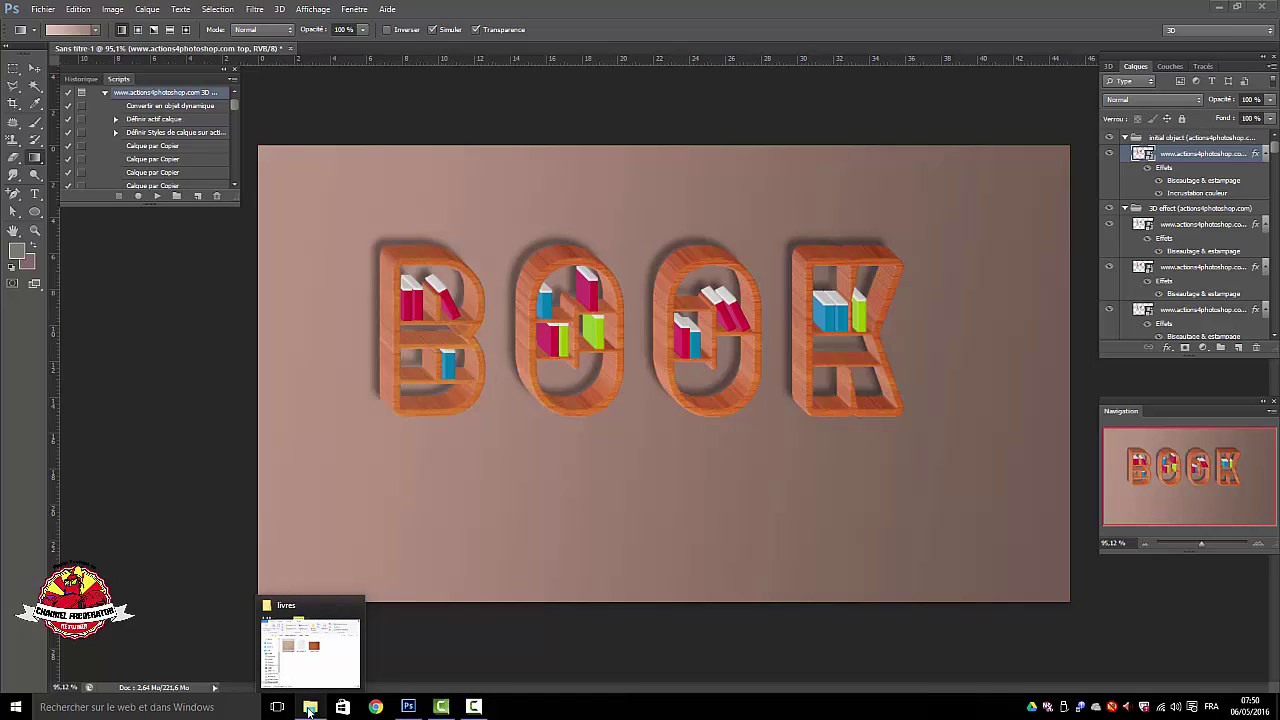
pyautogui.click(1128, 140)
pyautogui.click(1125, 140)
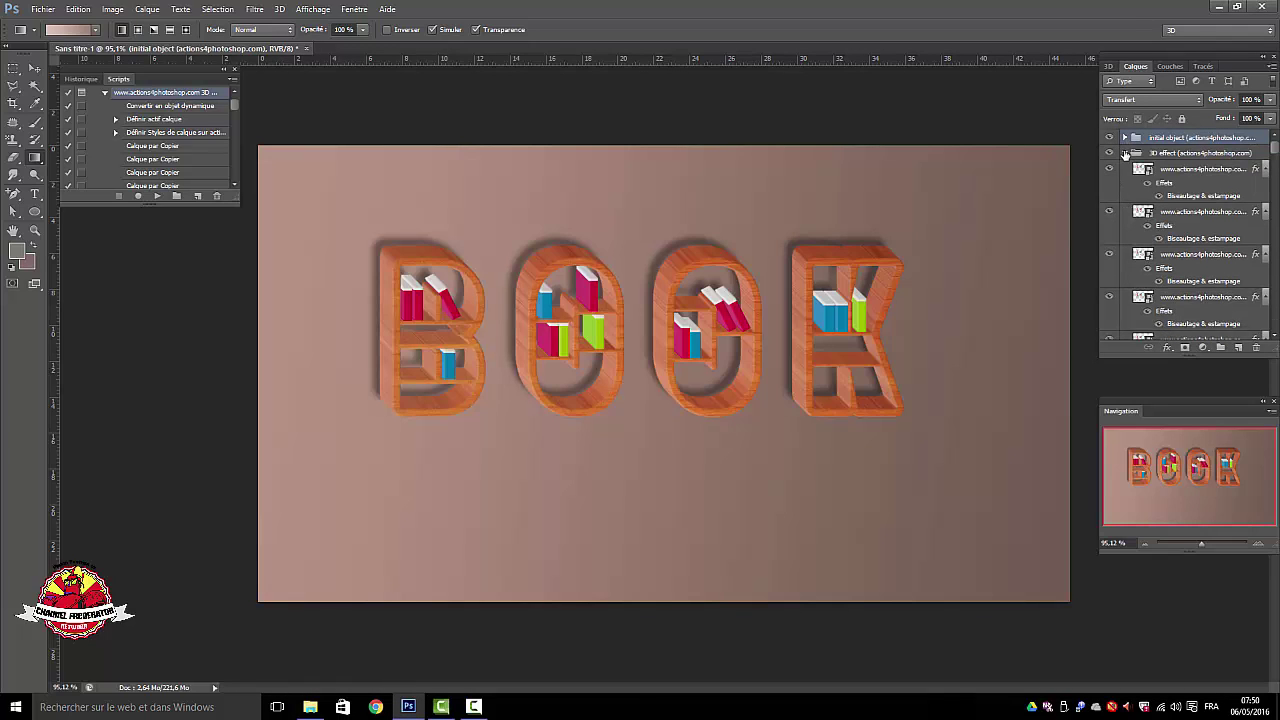
pyautogui.click(1125, 153)
pyautogui.click(1126, 170)
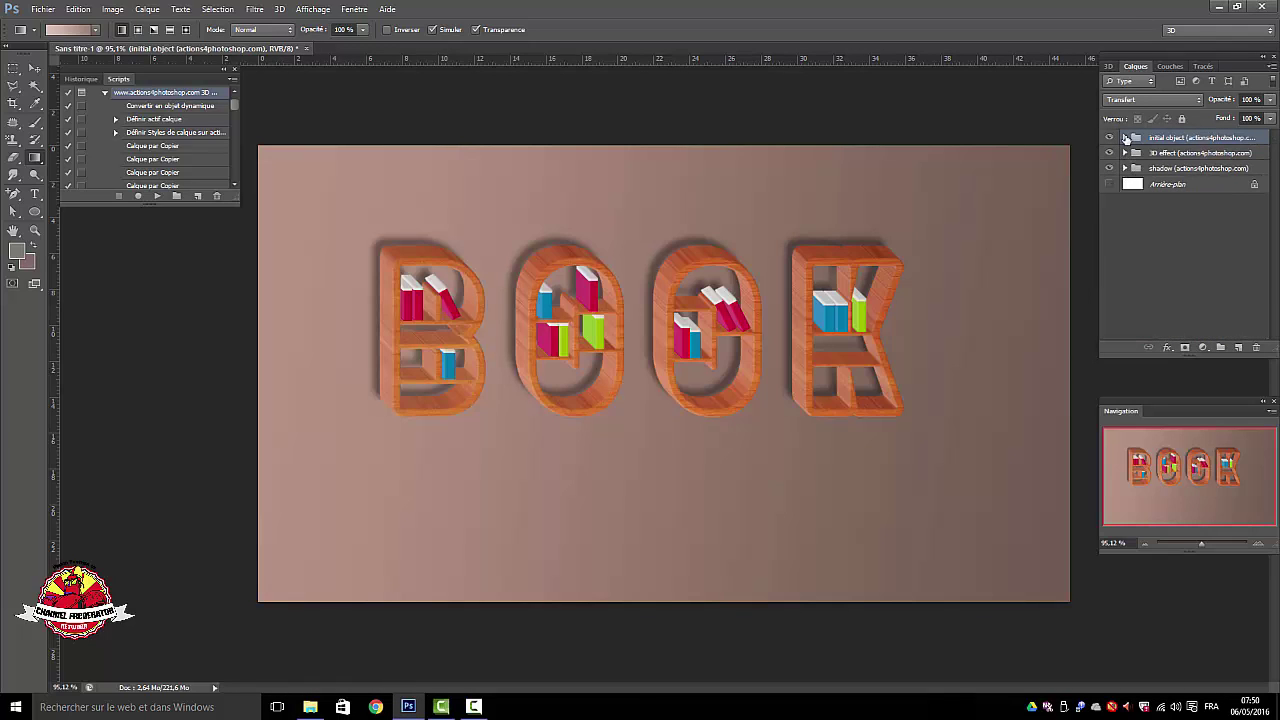
pyautogui.click(1177, 255)
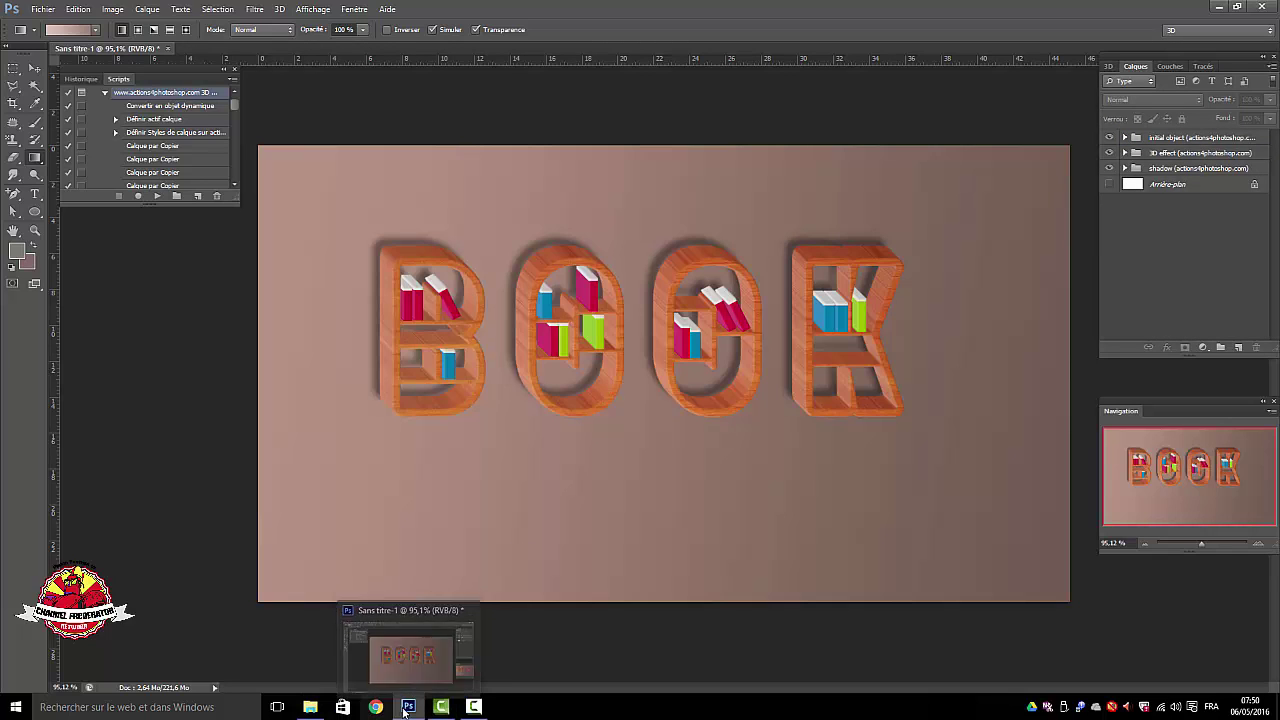
# - Place butcherblock.jpg from the livres folder into the document and stretch it horizontally to cover the full canvas width
pyautogui.click(312, 706)
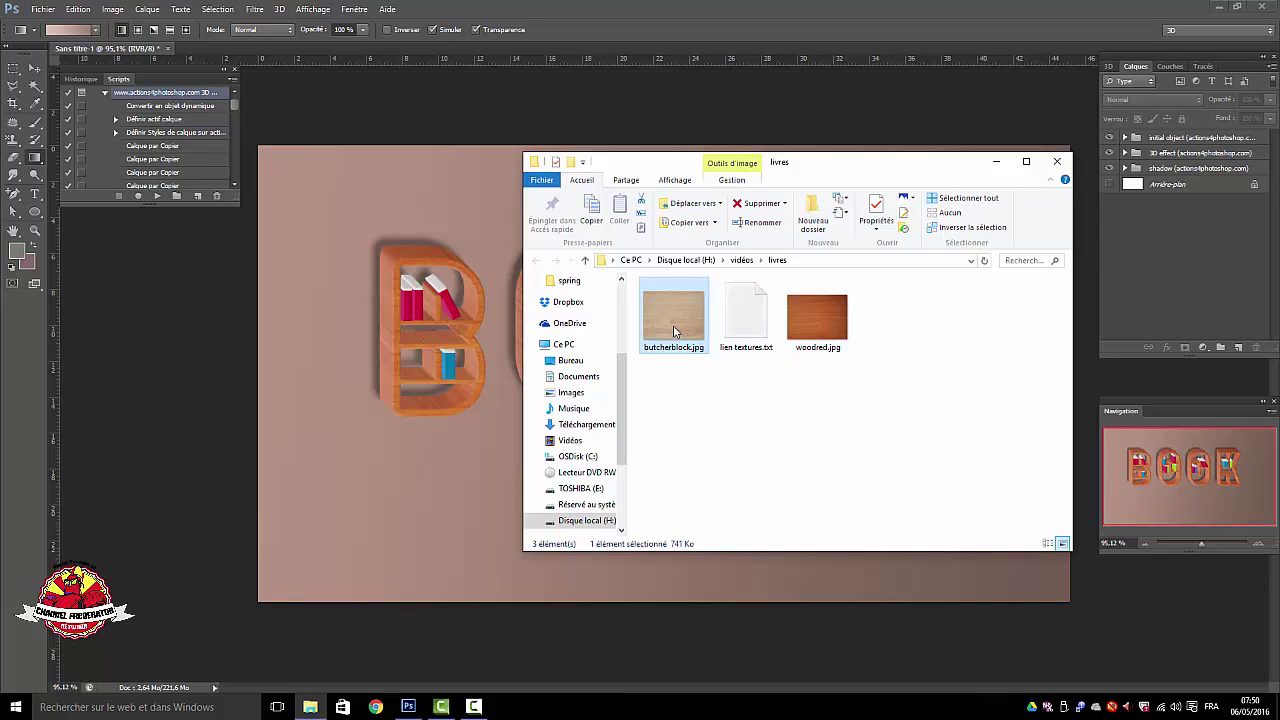
pyautogui.click(345, 350)
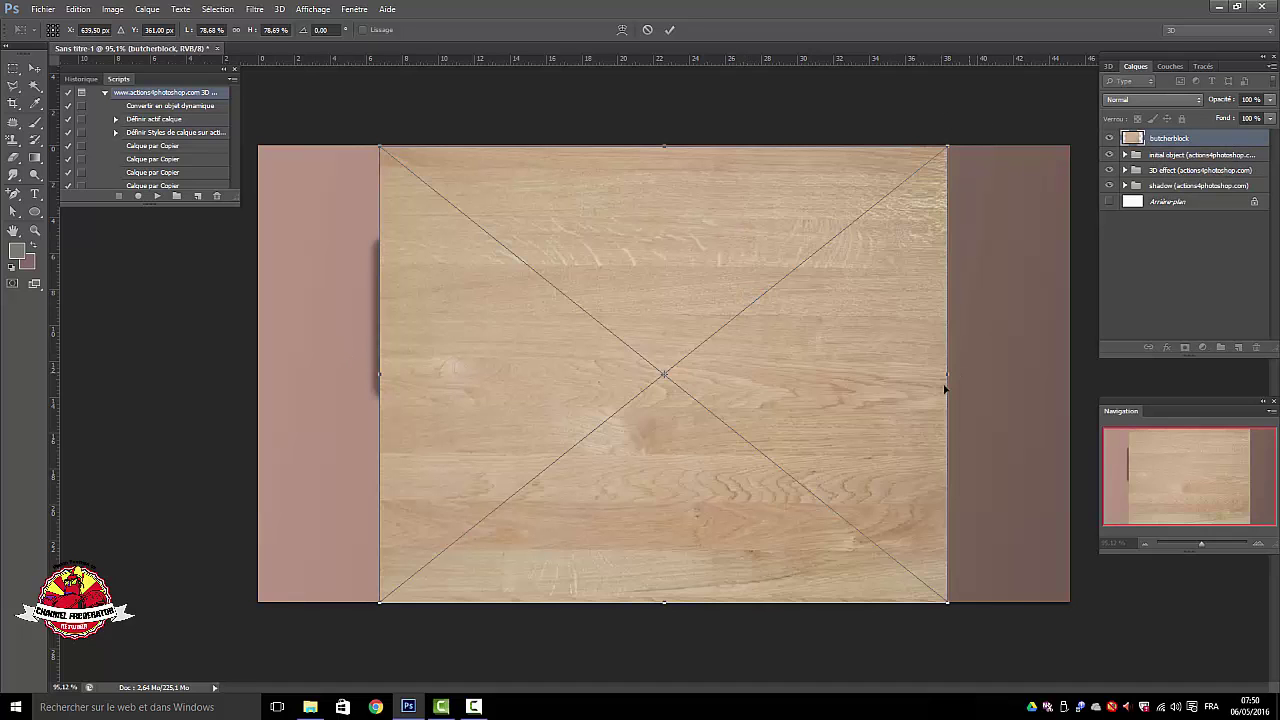
pyautogui.moveTo(1005, 374); pyautogui.dragTo(1070, 374)
pyautogui.moveTo(380, 373); pyautogui.dragTo(259, 372)
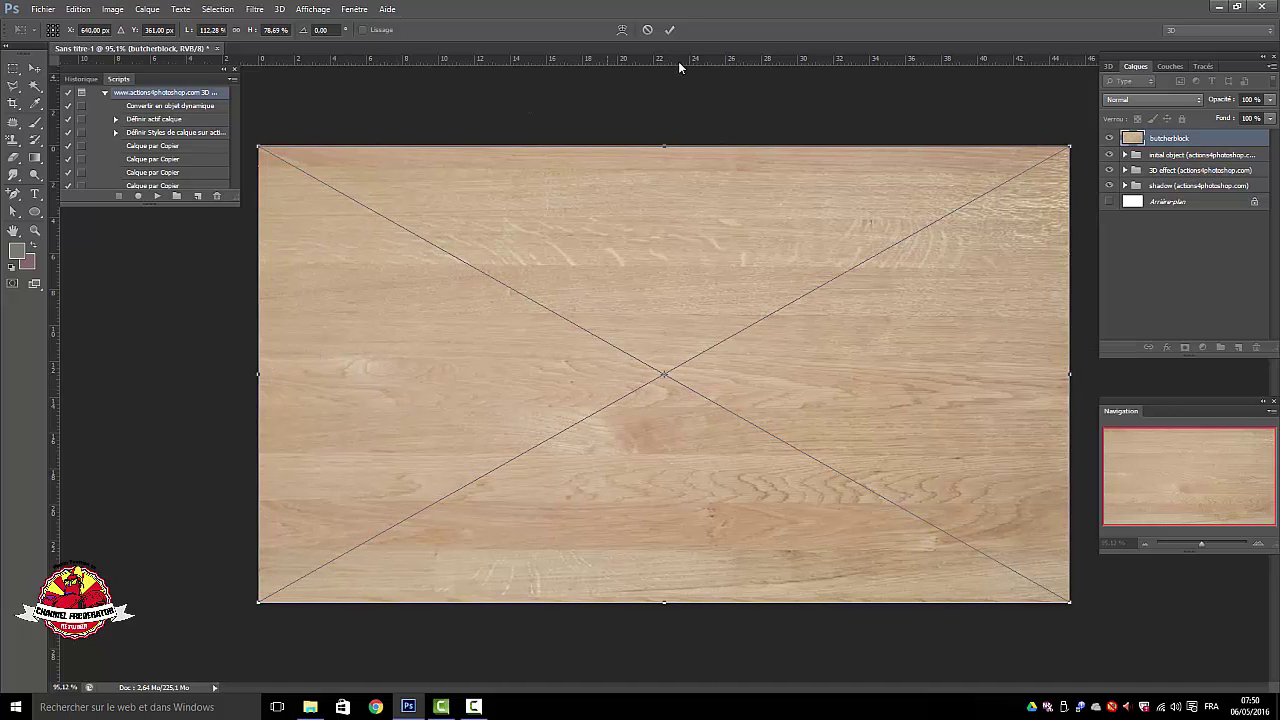
pyautogui.click(670, 30)
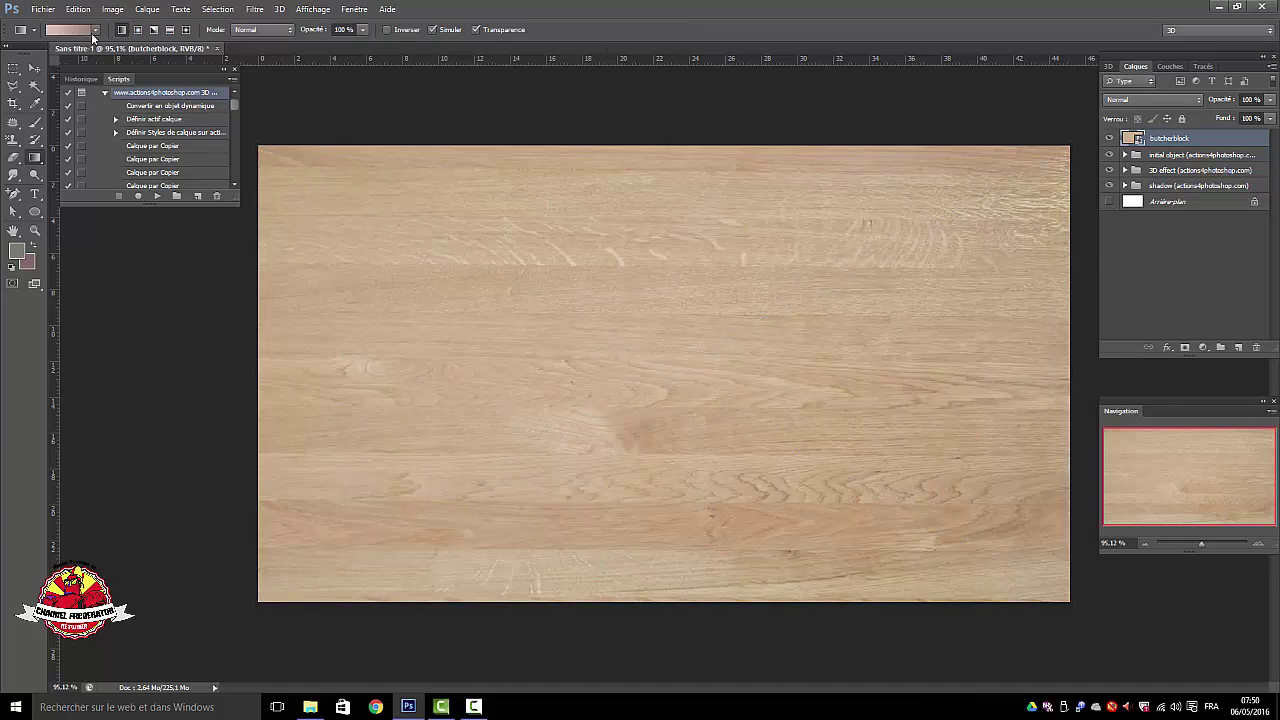
# - Define the stretched butcherblock wood texture as a new named pattern
pyautogui.click(78, 9)
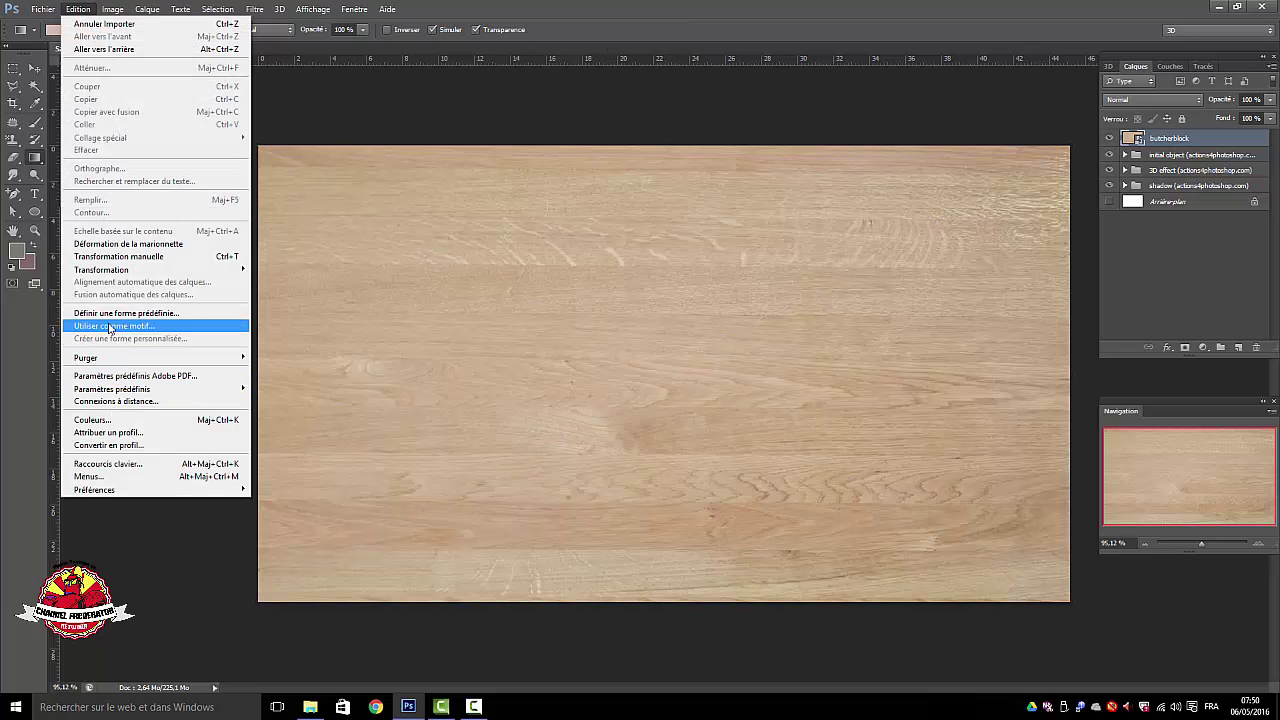
pyautogui.click(113, 325)
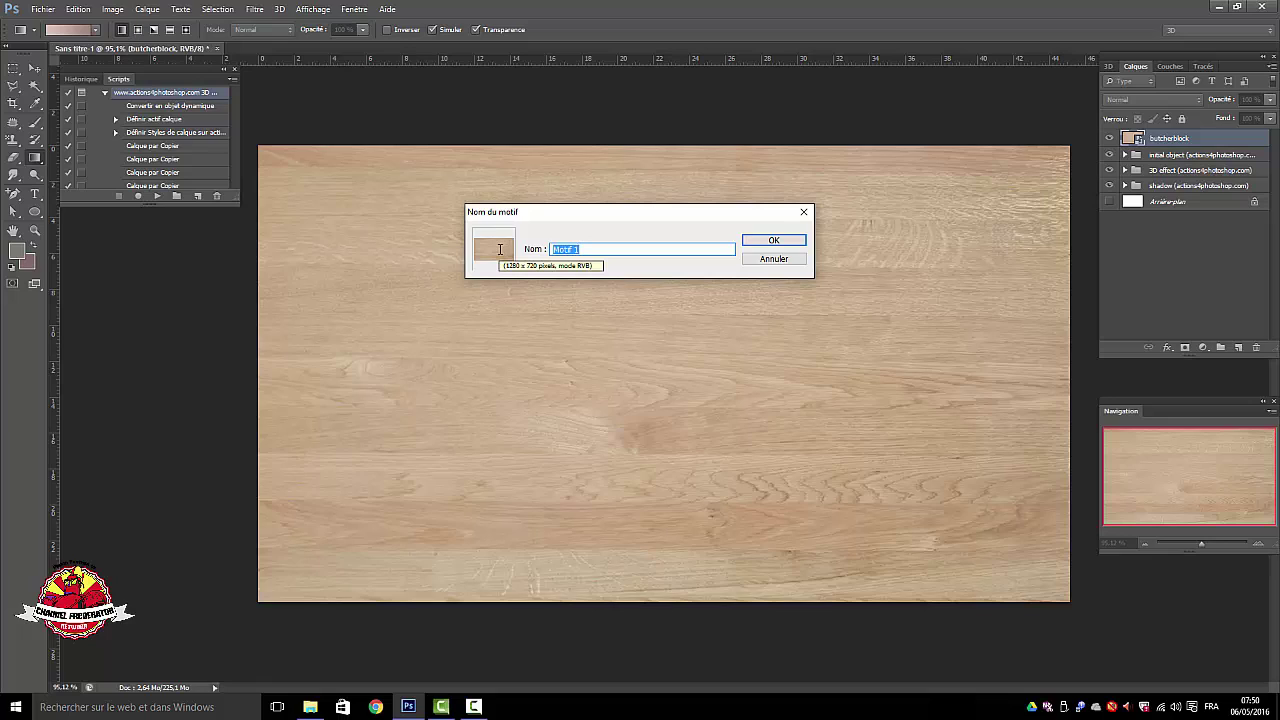
pyautogui.write('bois03')
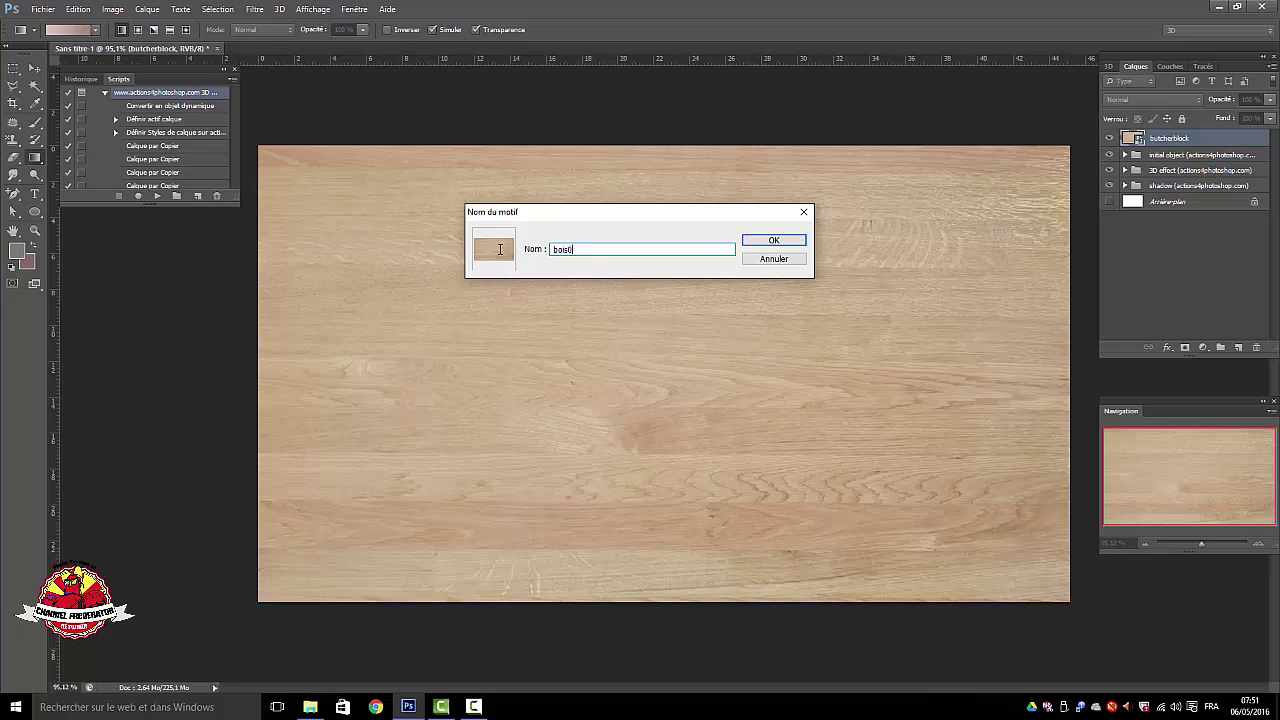
pyautogui.click(775, 241)
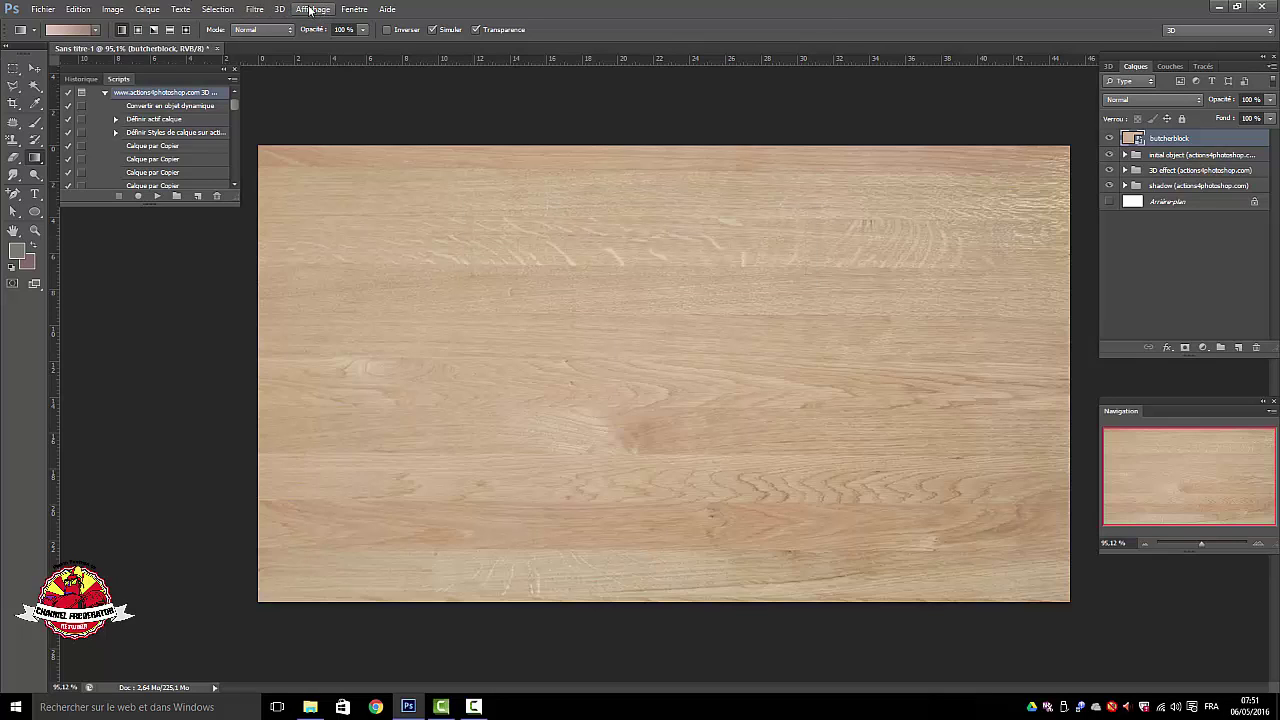
# - Try the new light wood pattern as a Pattern Overlay in the butcherblock layer's style settings
pyautogui.click(150, 10)
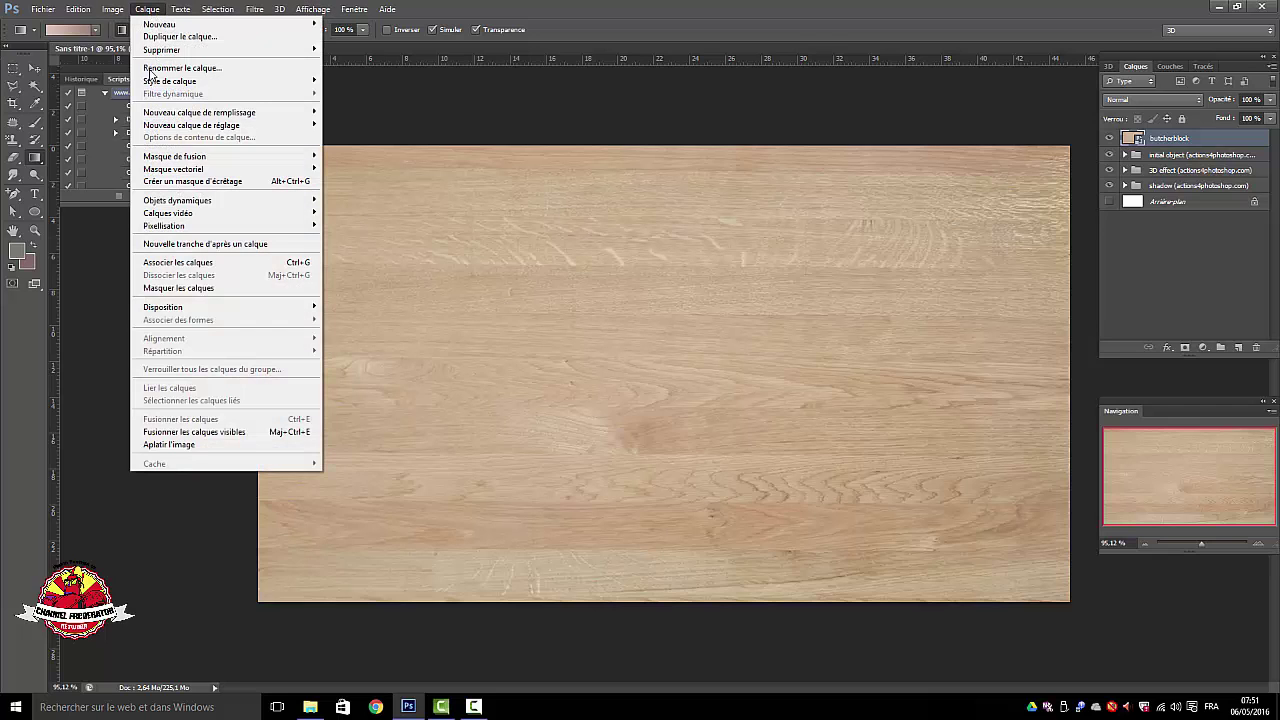
pyautogui.moveTo(212, 84)
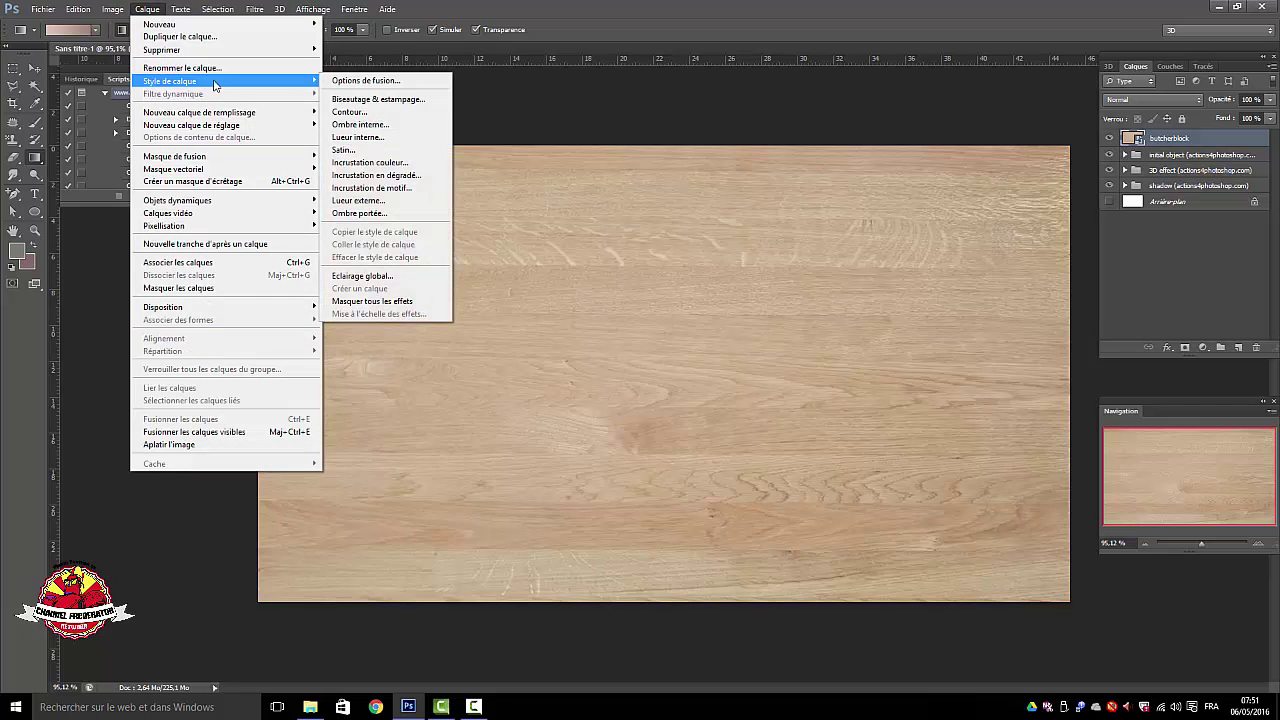
pyautogui.click(405, 83)
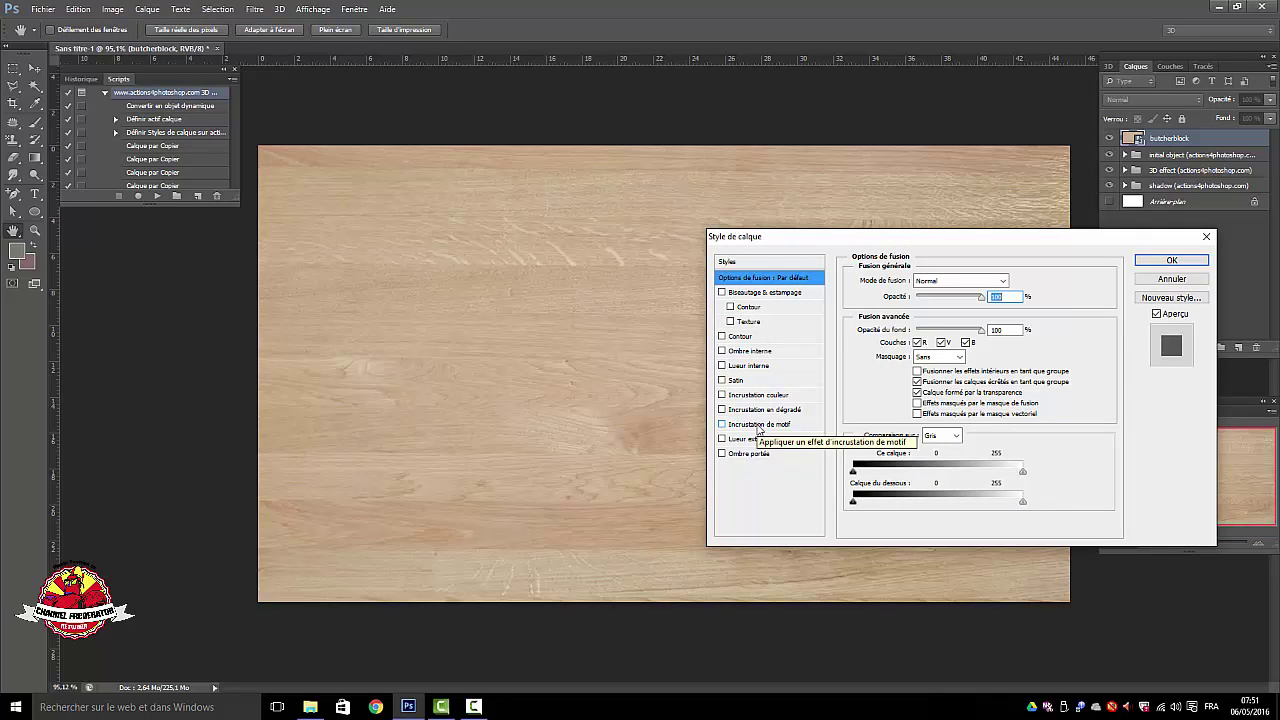
pyautogui.click(758, 426)
pyautogui.click(955, 327)
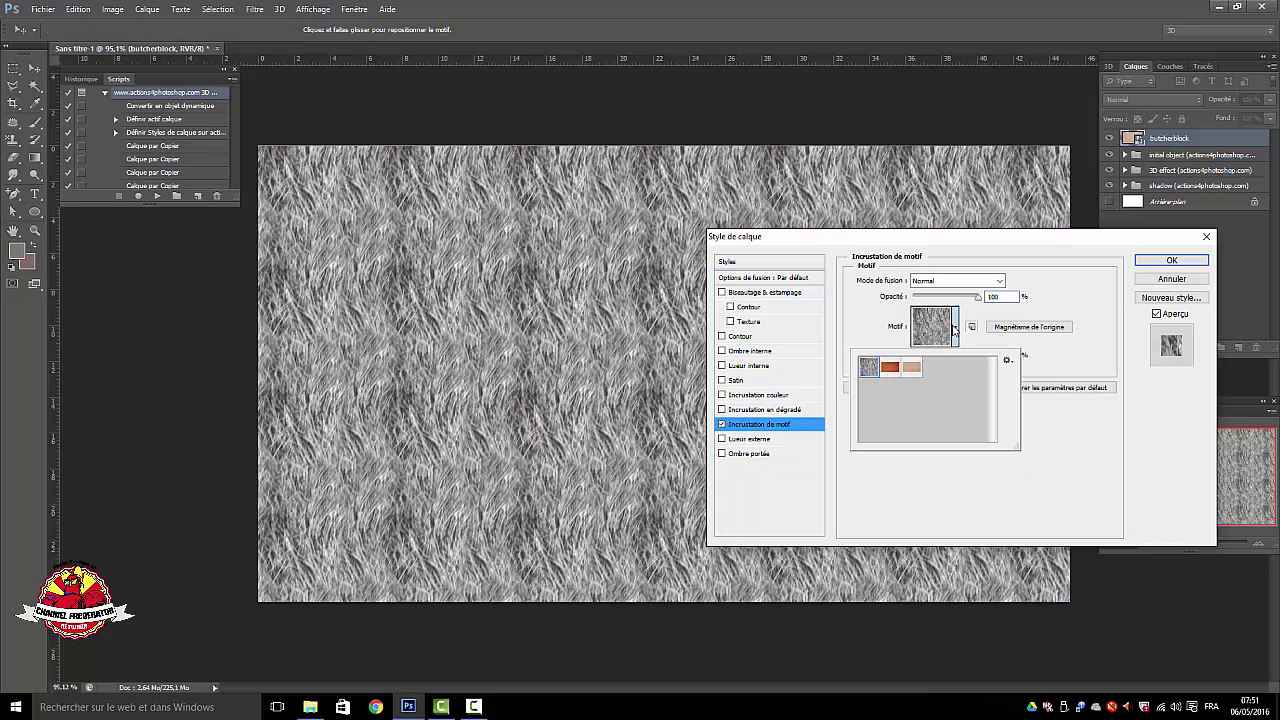
pyautogui.click(911, 367)
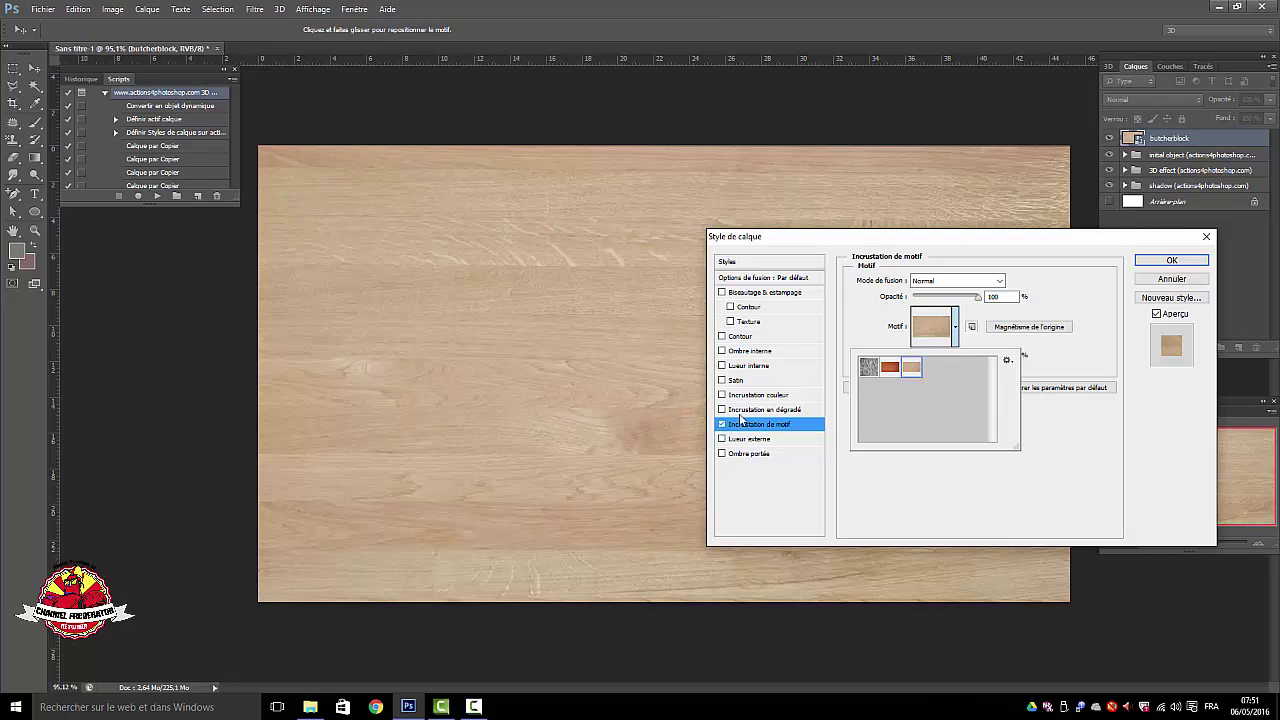
pyautogui.click(1177, 281)
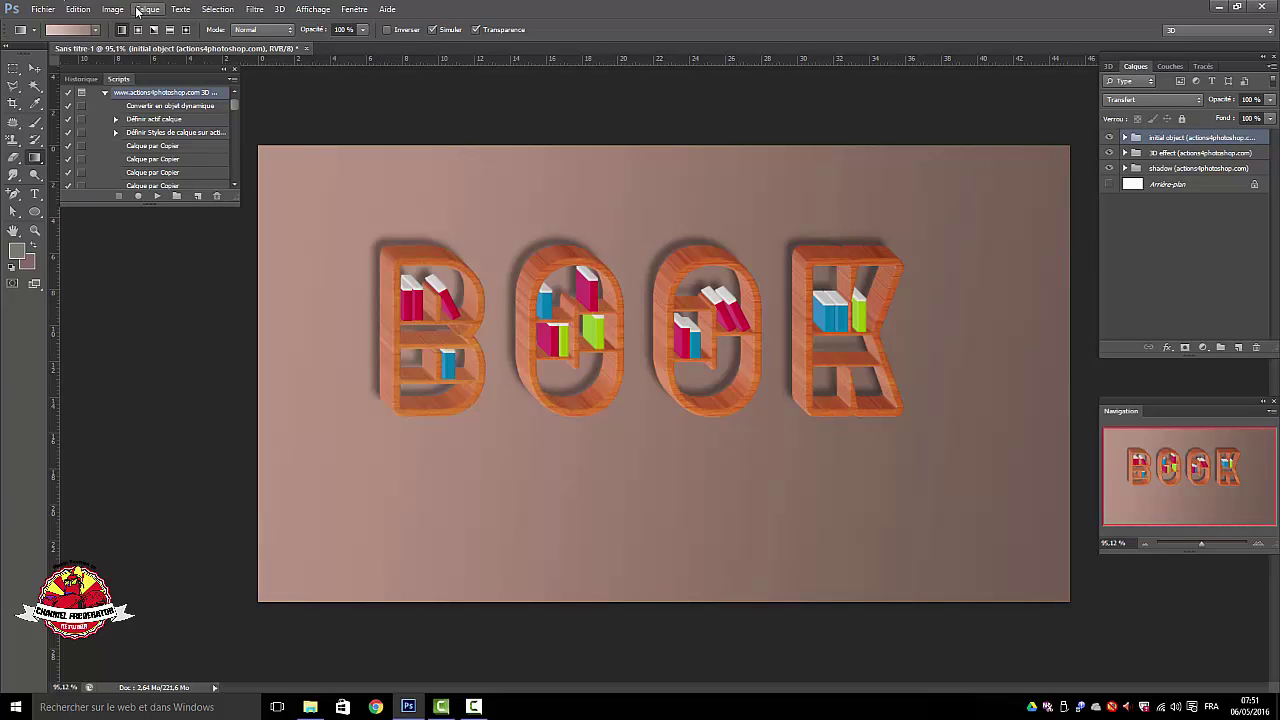
# - Apply a Pattern Overlay with the new light wood pattern to the initial object layer group
pyautogui.click(148, 10)
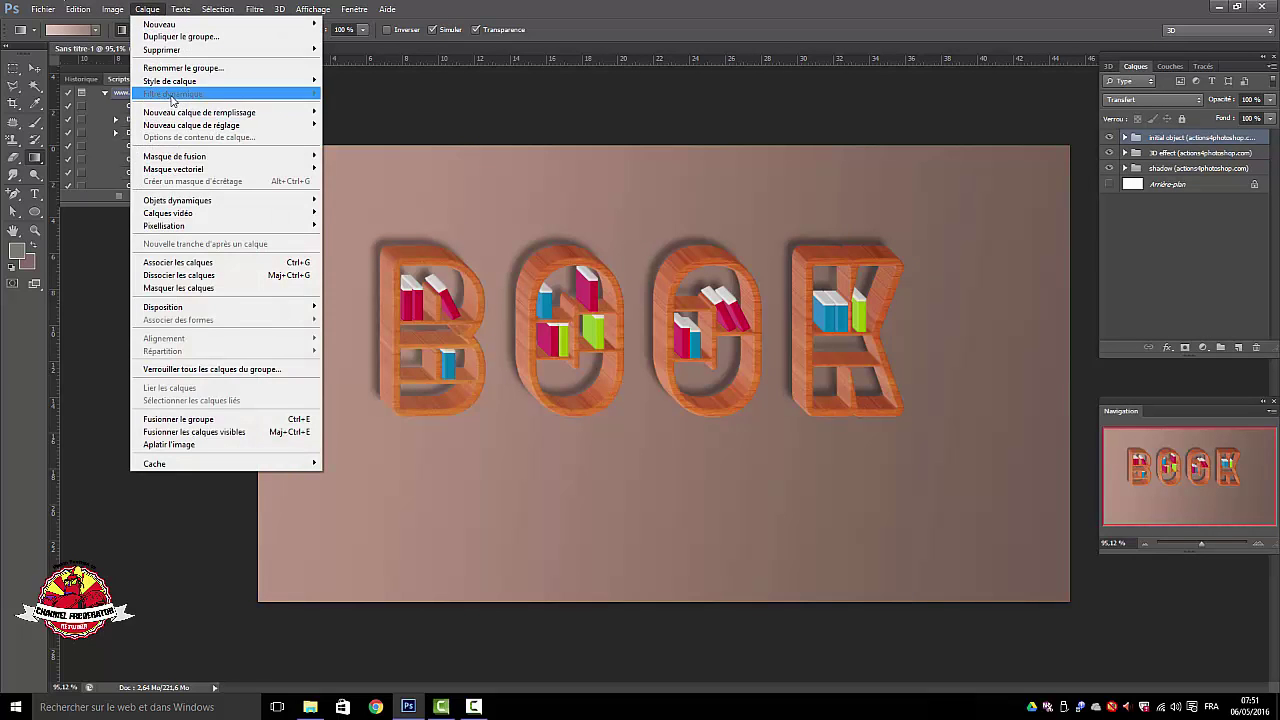
pyautogui.moveTo(176, 82)
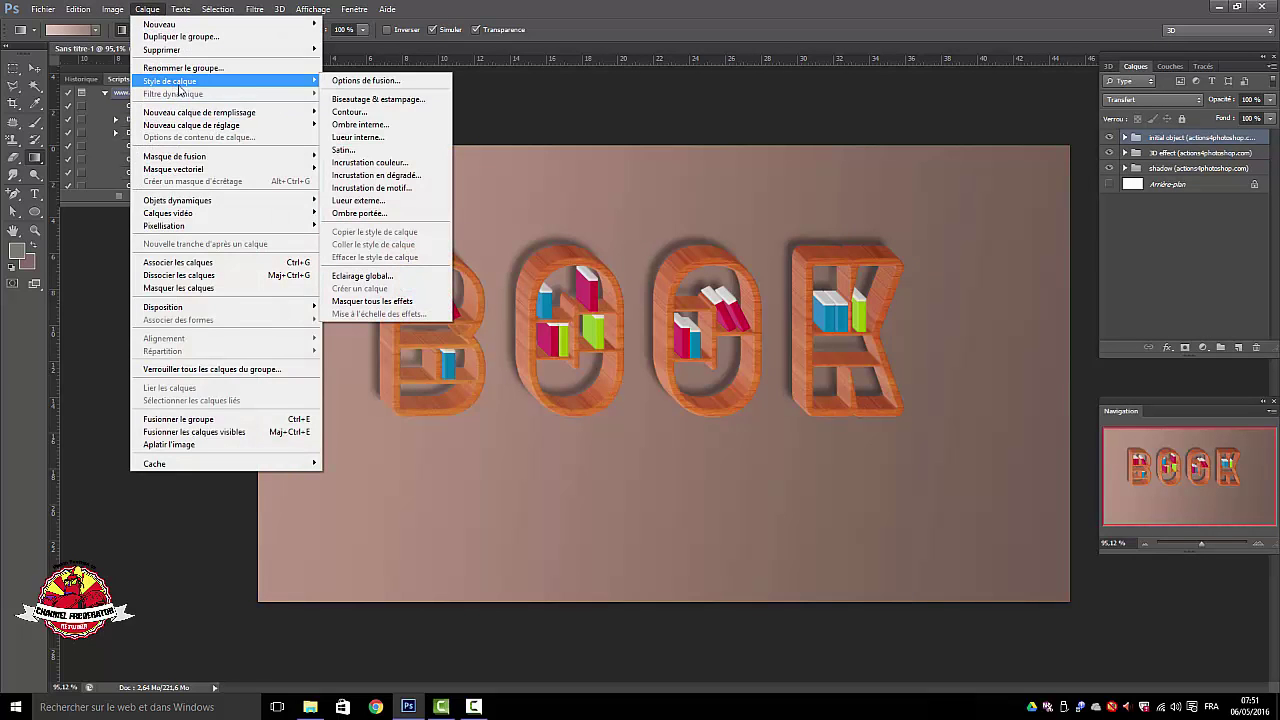
pyautogui.click(362, 81)
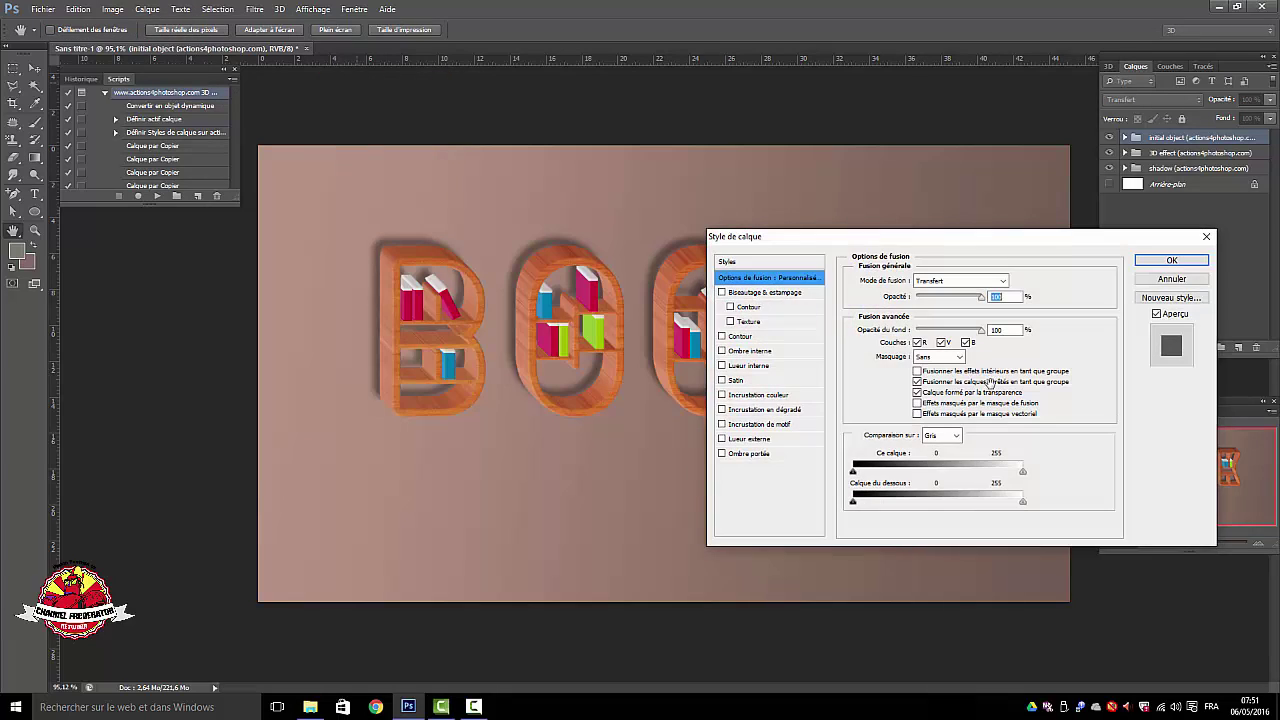
pyautogui.click(757, 424)
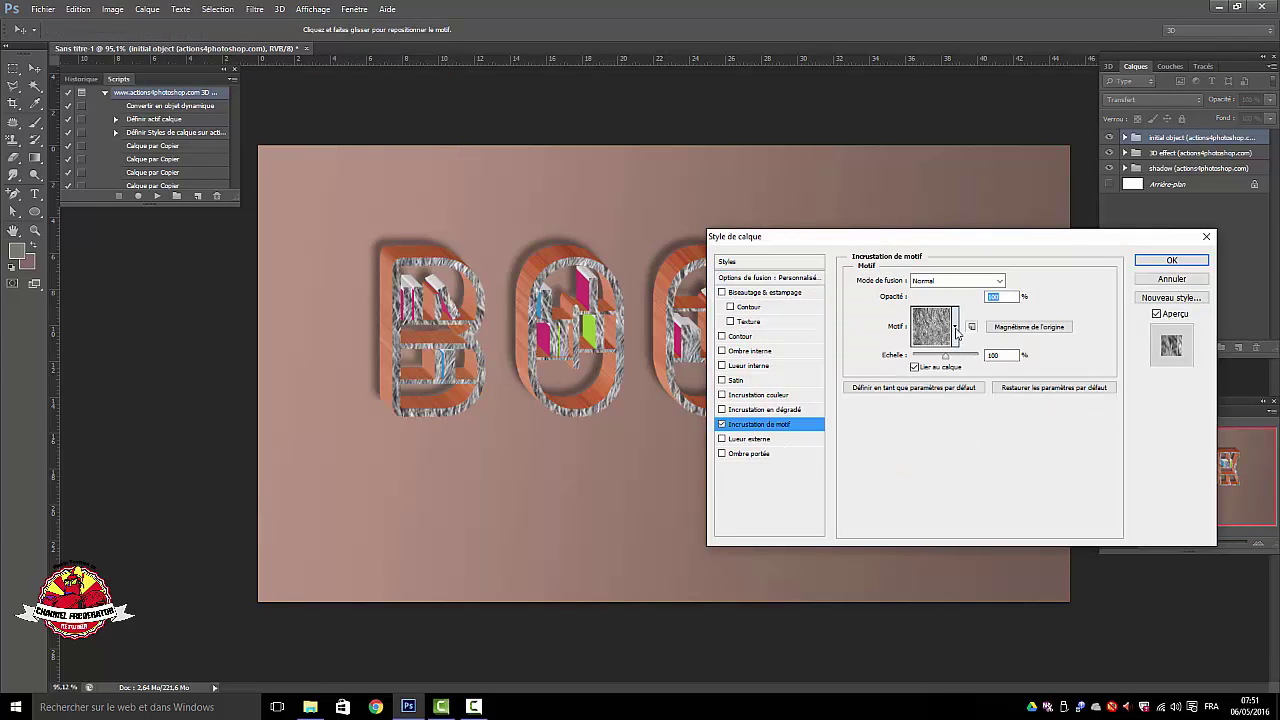
pyautogui.click(955, 326)
pyautogui.click(910, 370)
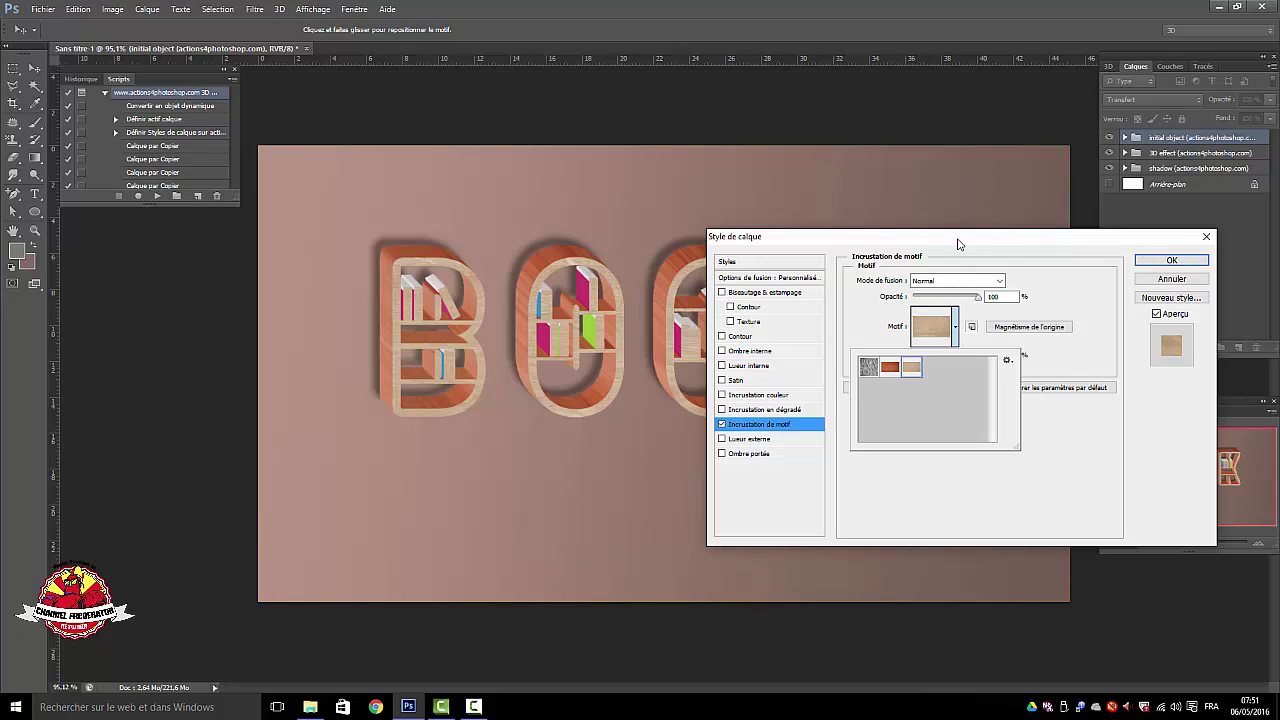
pyautogui.moveTo(958, 243); pyautogui.dragTo(707, 353)
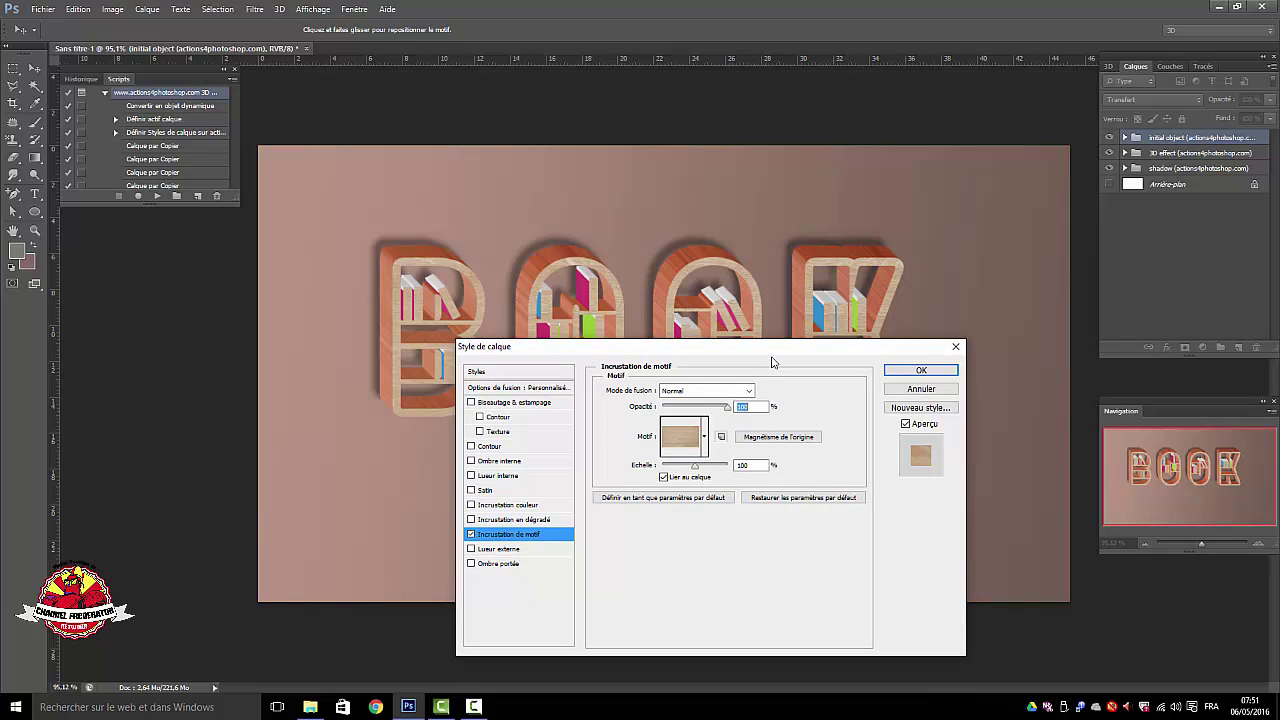
pyautogui.click(921, 370)
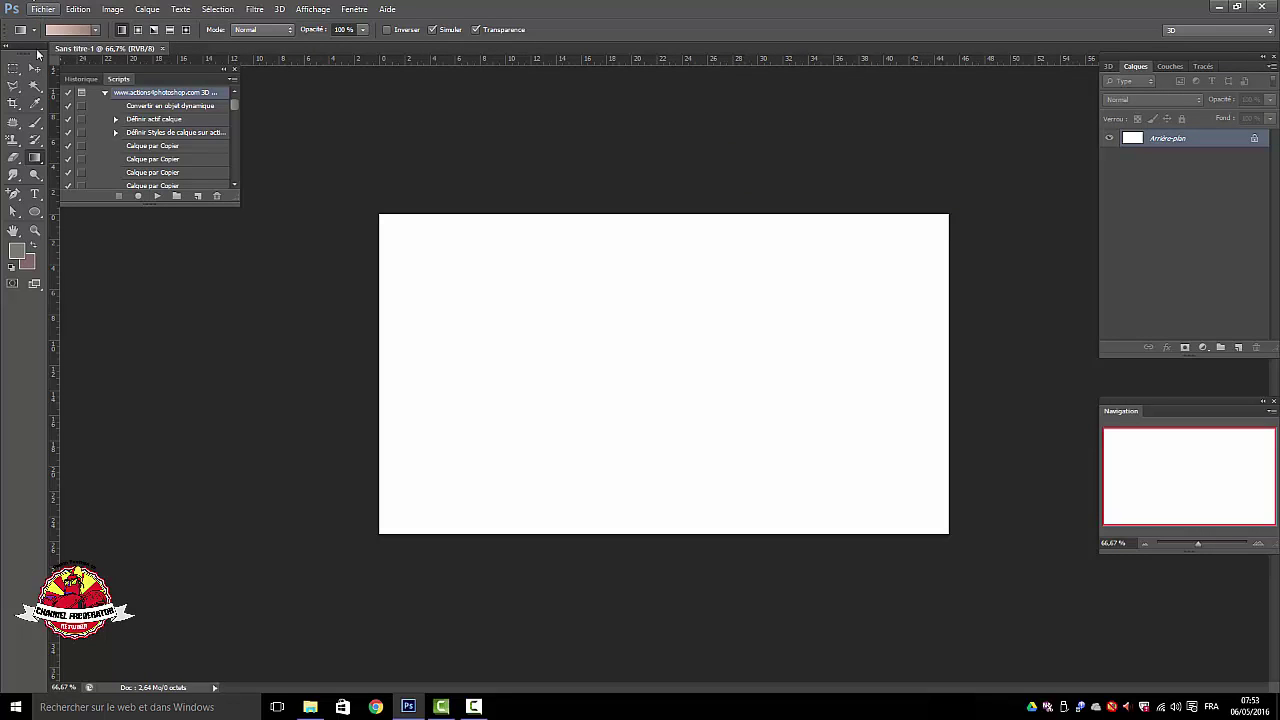
# - Add the text "B O O K" in 300 pt Poplar Std to the blank document and move it near the canvas centre
pyautogui.click(35, 194)
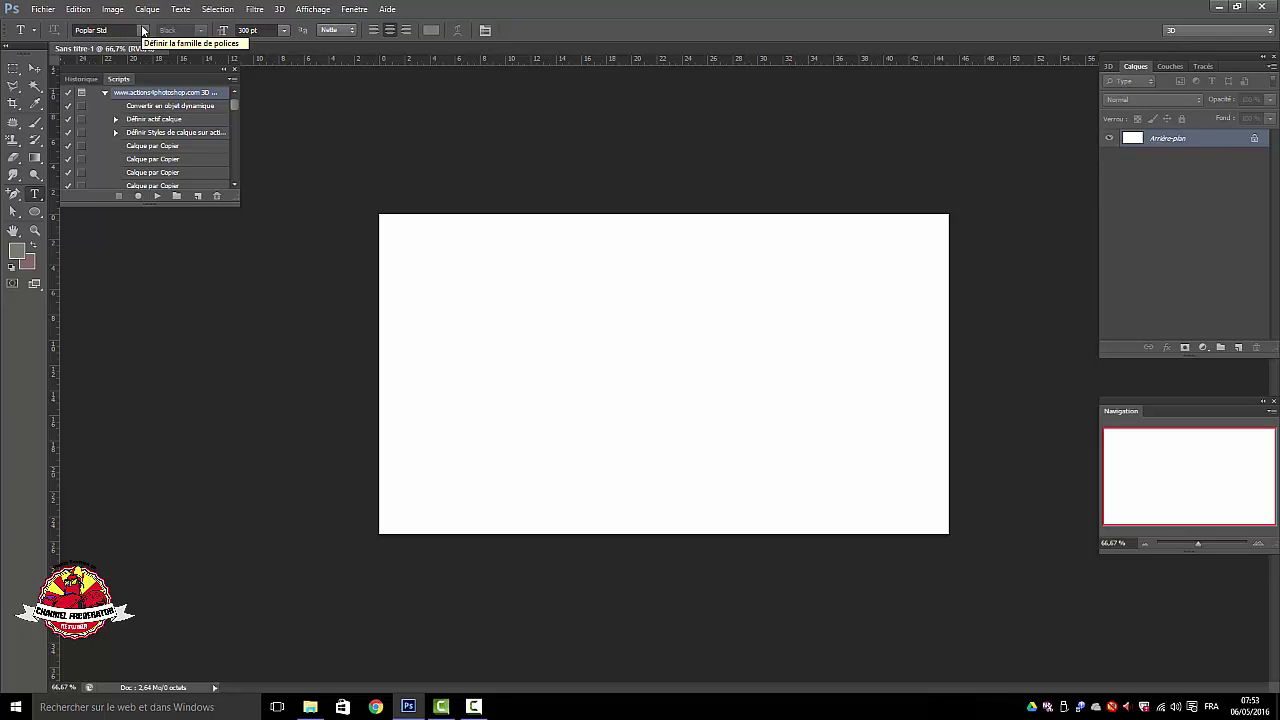
pyautogui.click(481, 368)
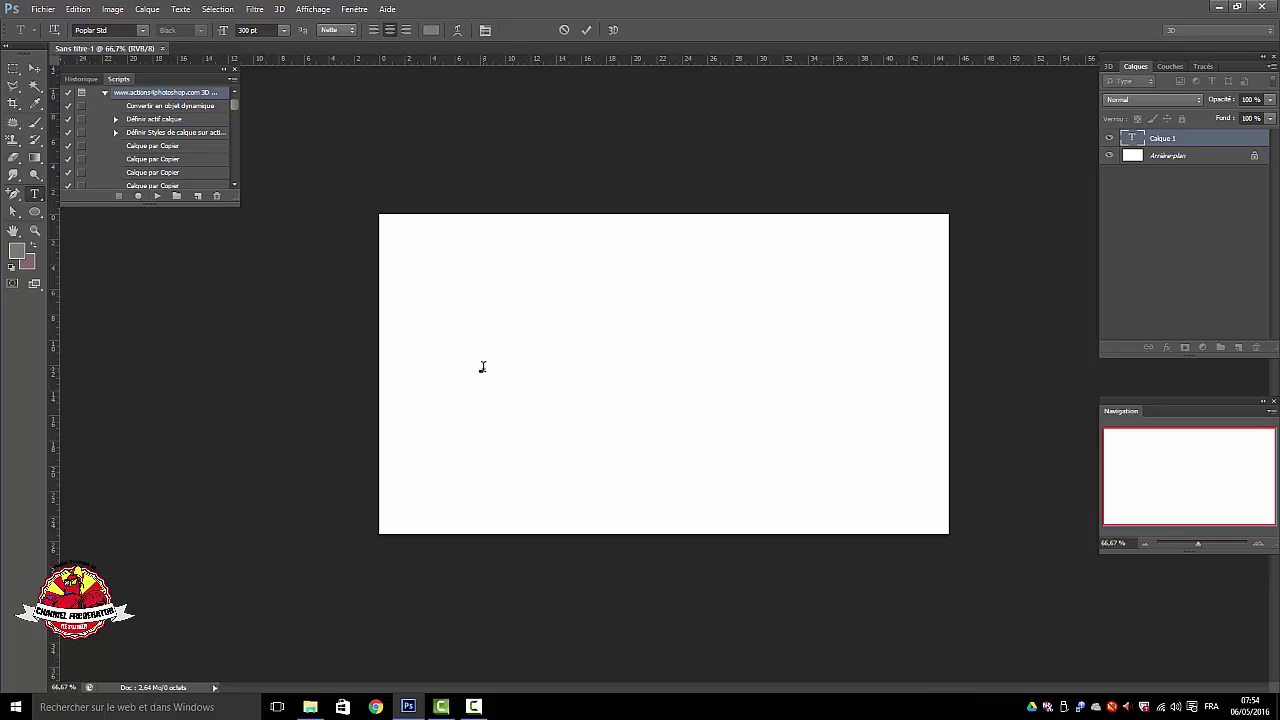
pyautogui.write('B O O')
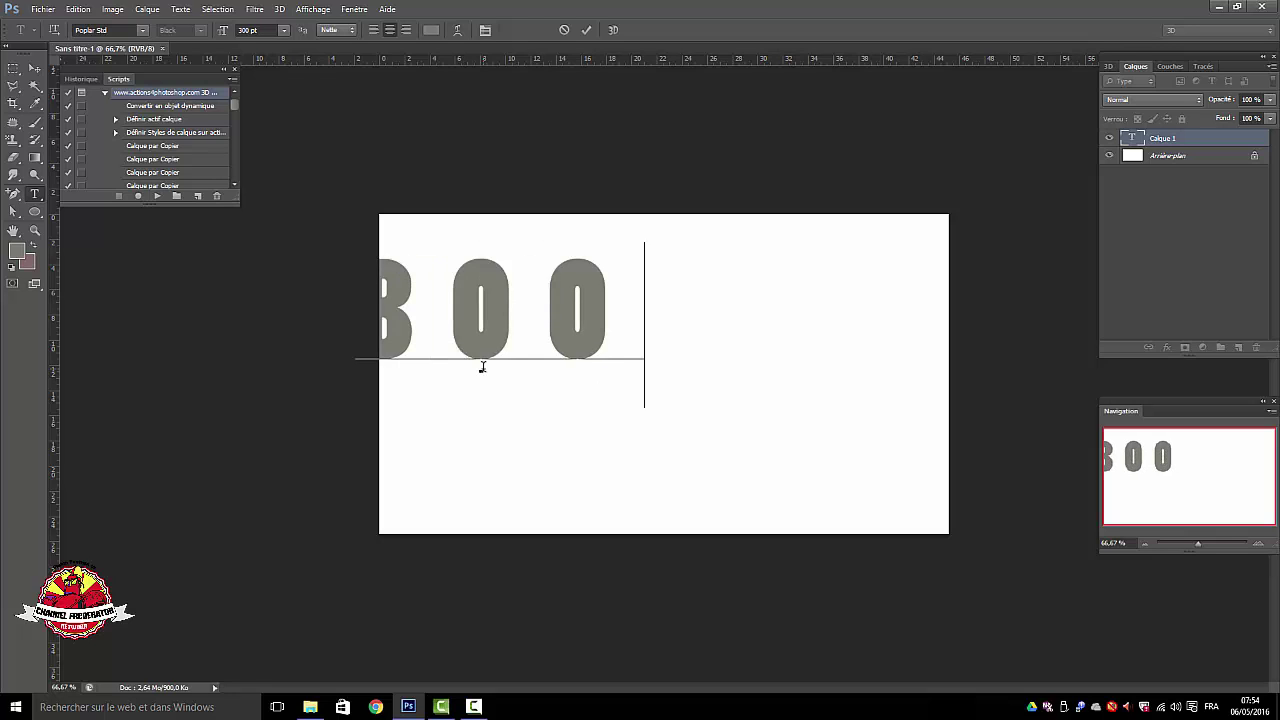
pyautogui.write(' K')
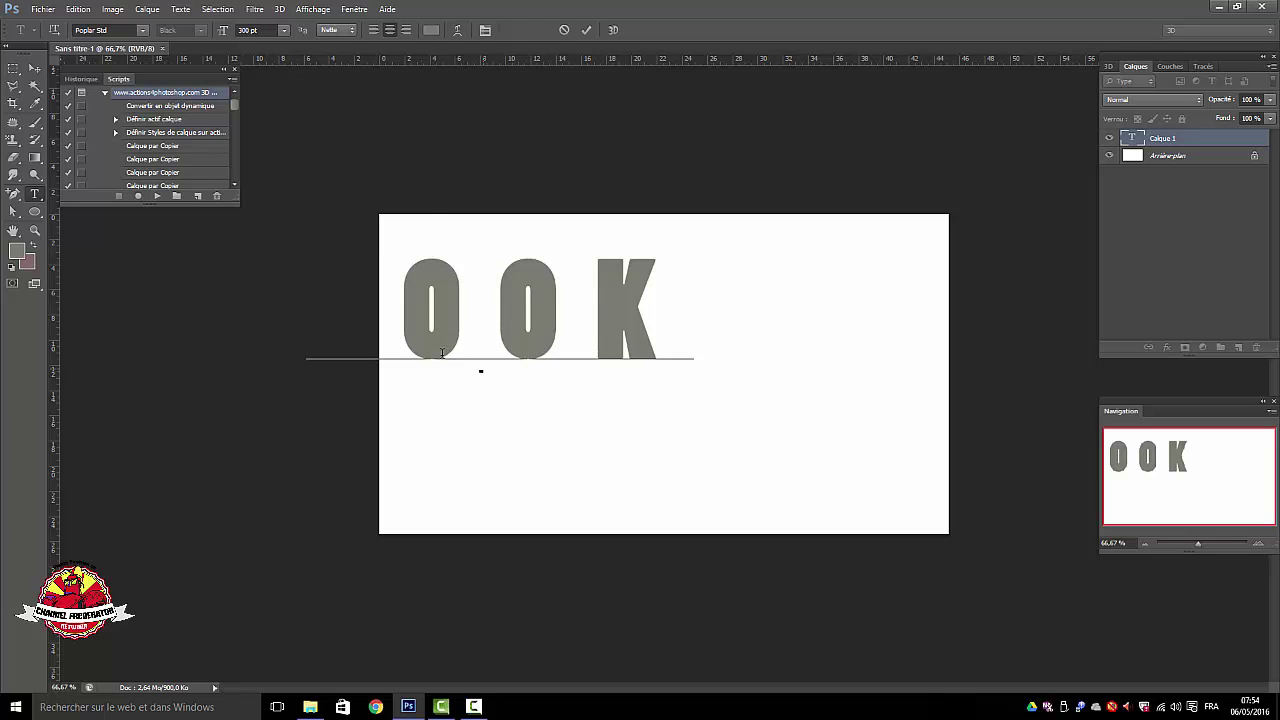
pyautogui.click(35, 69)
pyautogui.moveTo(449, 349); pyautogui.dragTo(634, 400)
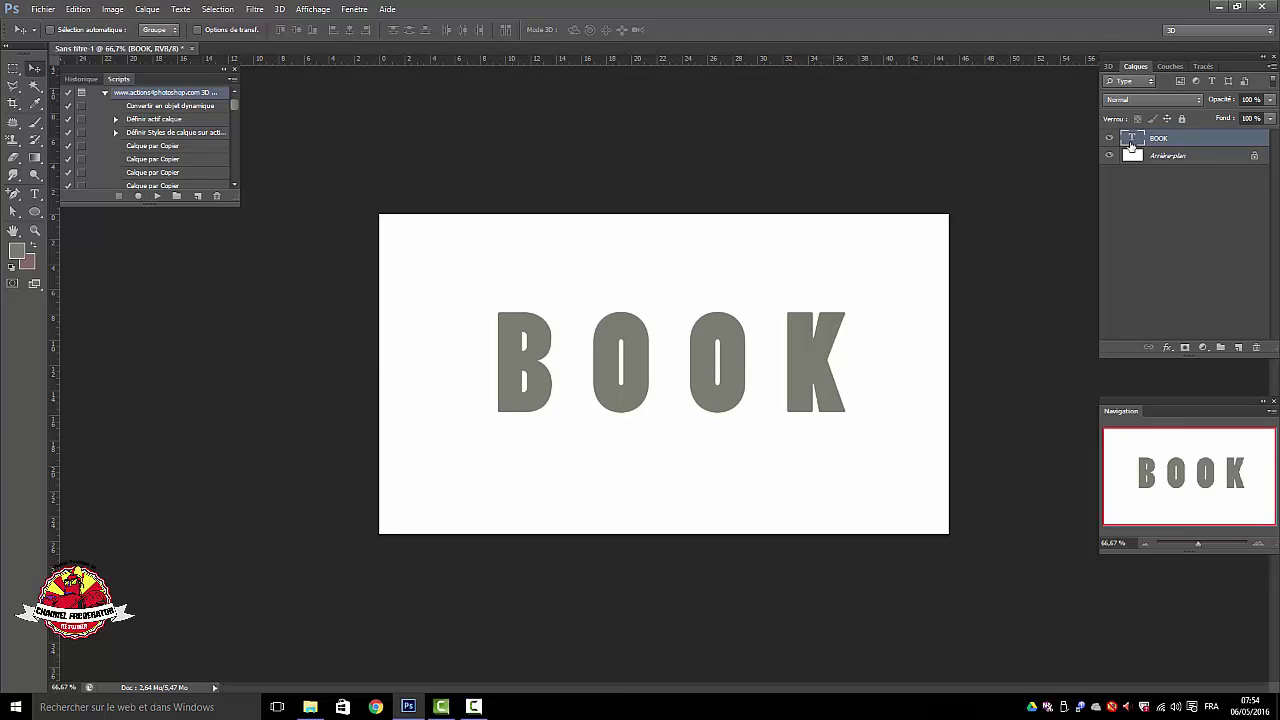
# - Set the BOOK text's font size to 350 pt and move the text slightly back towards the canvas centre
pyautogui.doubleClick(1132, 138)
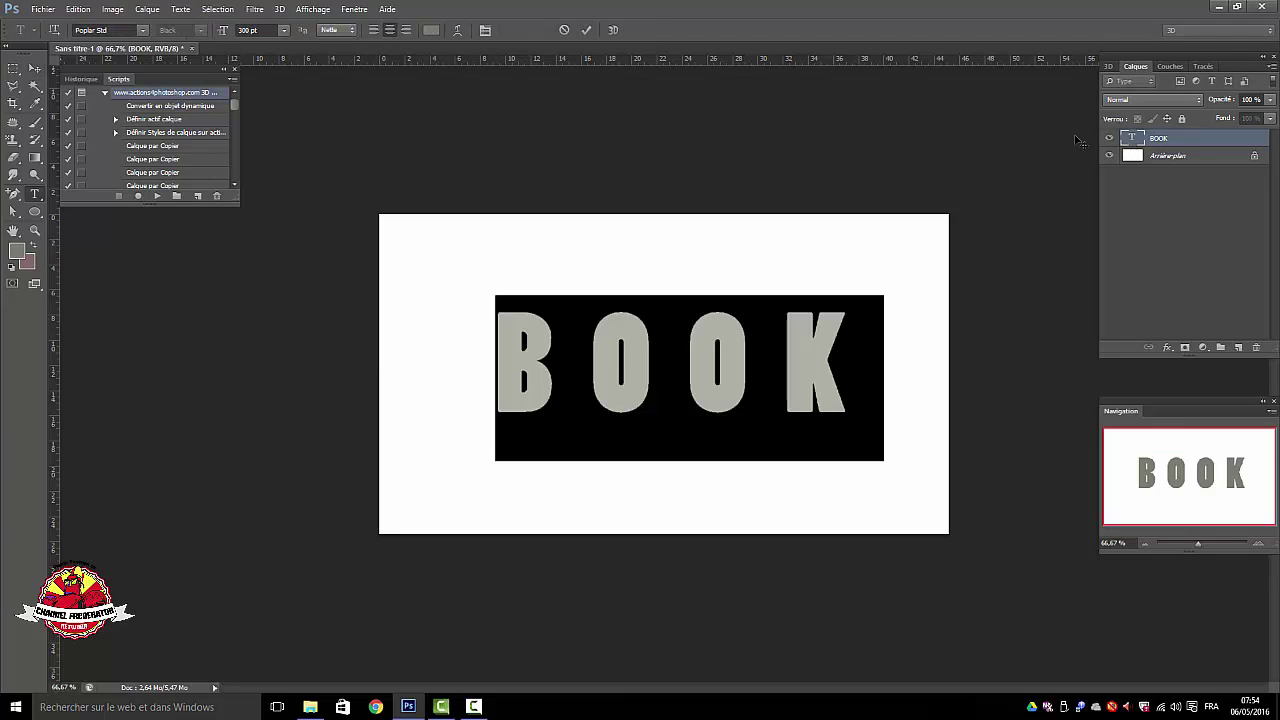
pyautogui.click(241, 30)
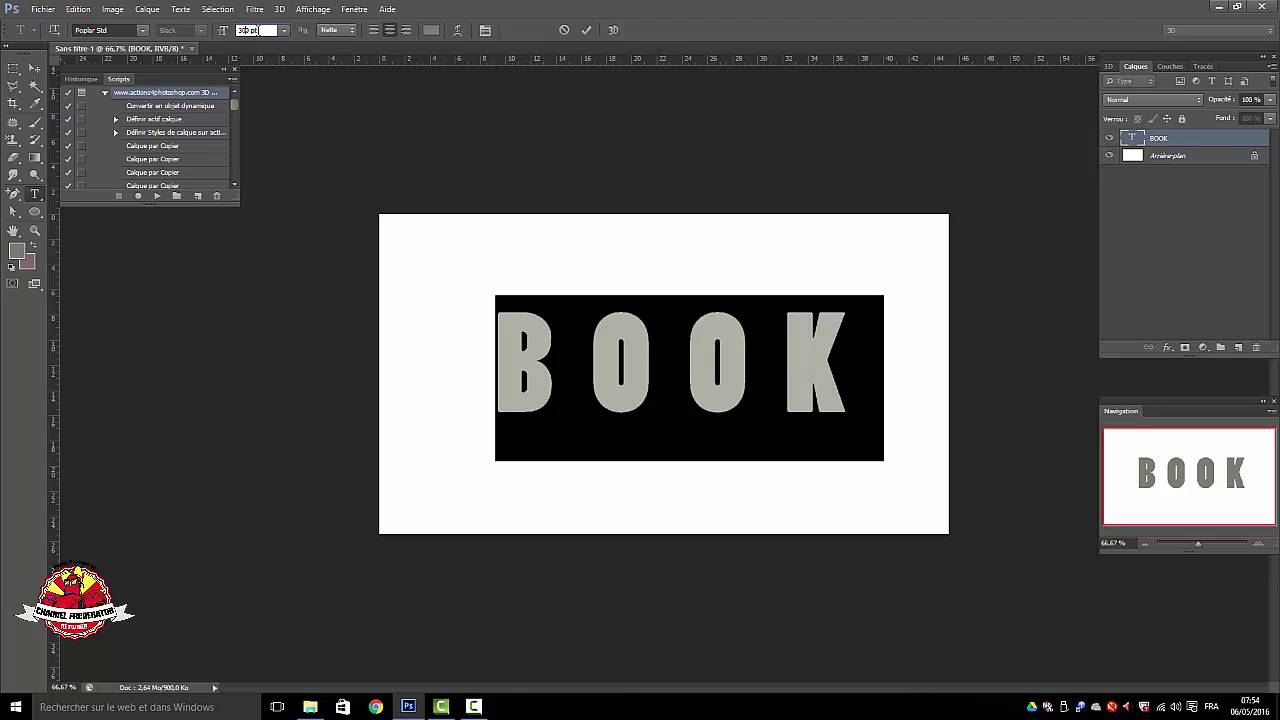
pyautogui.write('350')
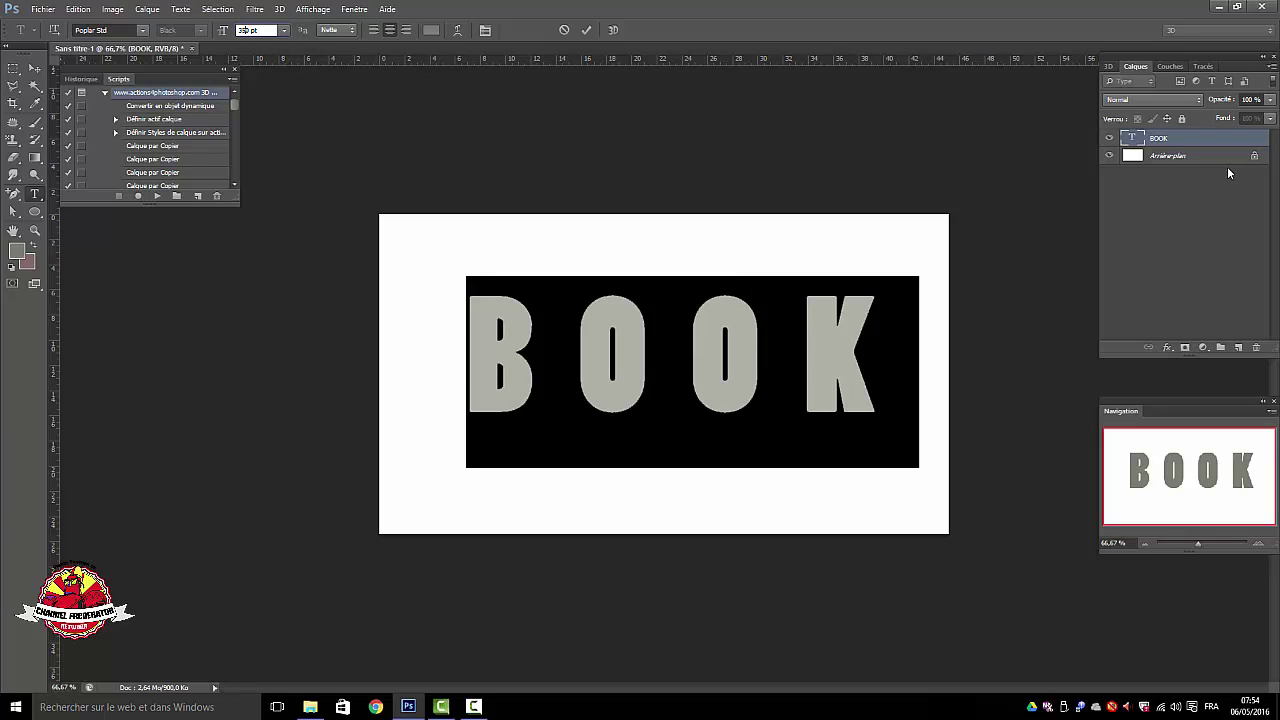
pyautogui.click(586, 31)
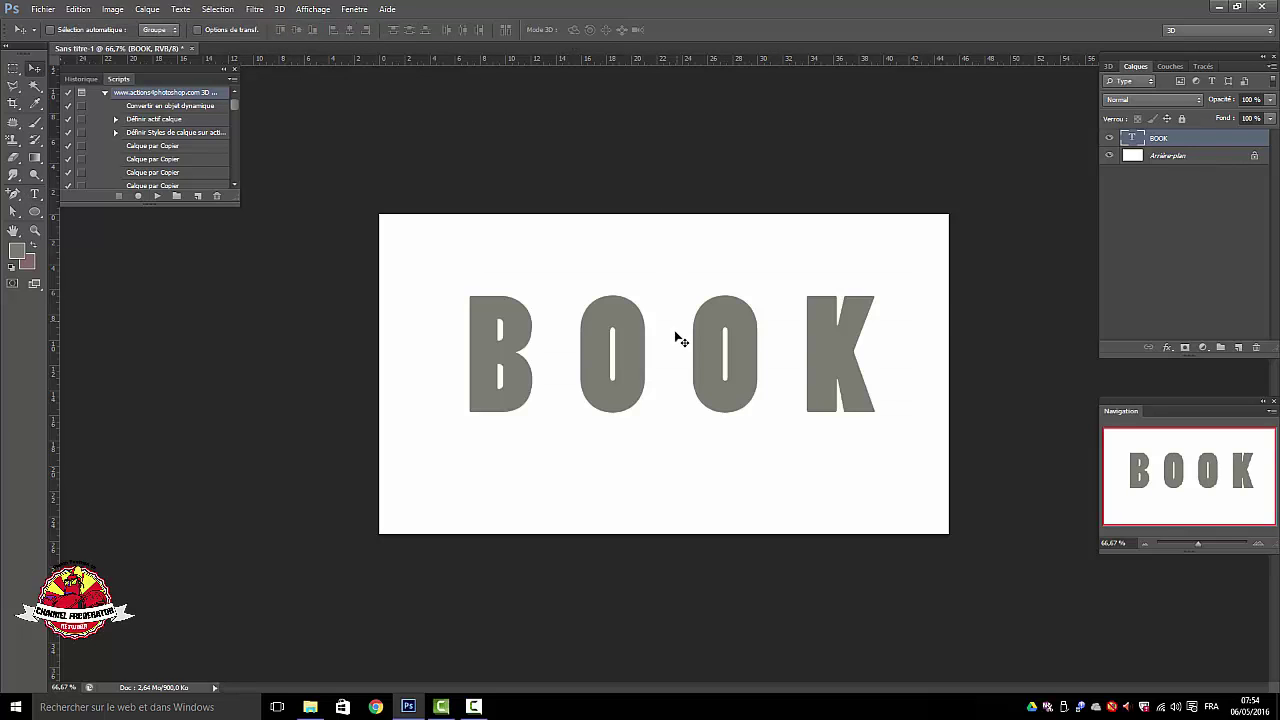
pyautogui.moveTo(640, 355)
pyautogui.mouseDown()
pyautogui.moveTo(610, 350)
pyautogui.moveTo(626, 349)
pyautogui.mouseUp()
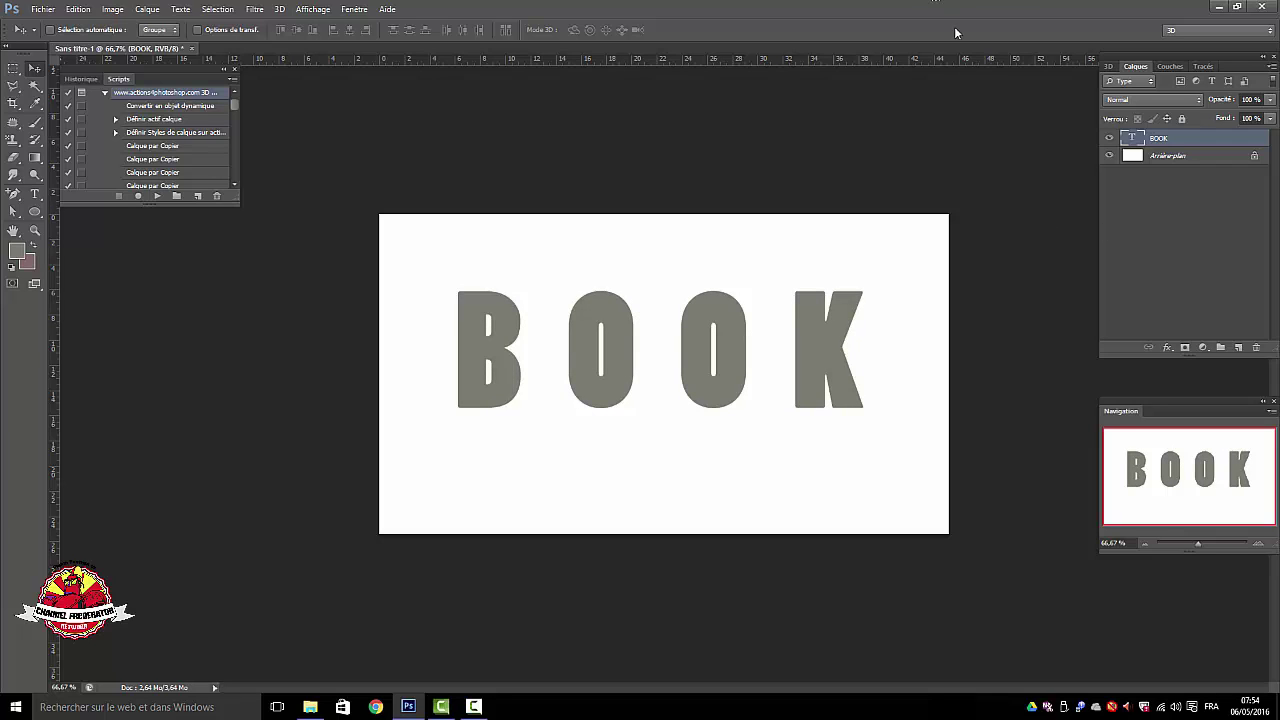
# - Add a Stroke (Contour) effect to the BOOK text layer in its layer style settings
pyautogui.click(148, 10)
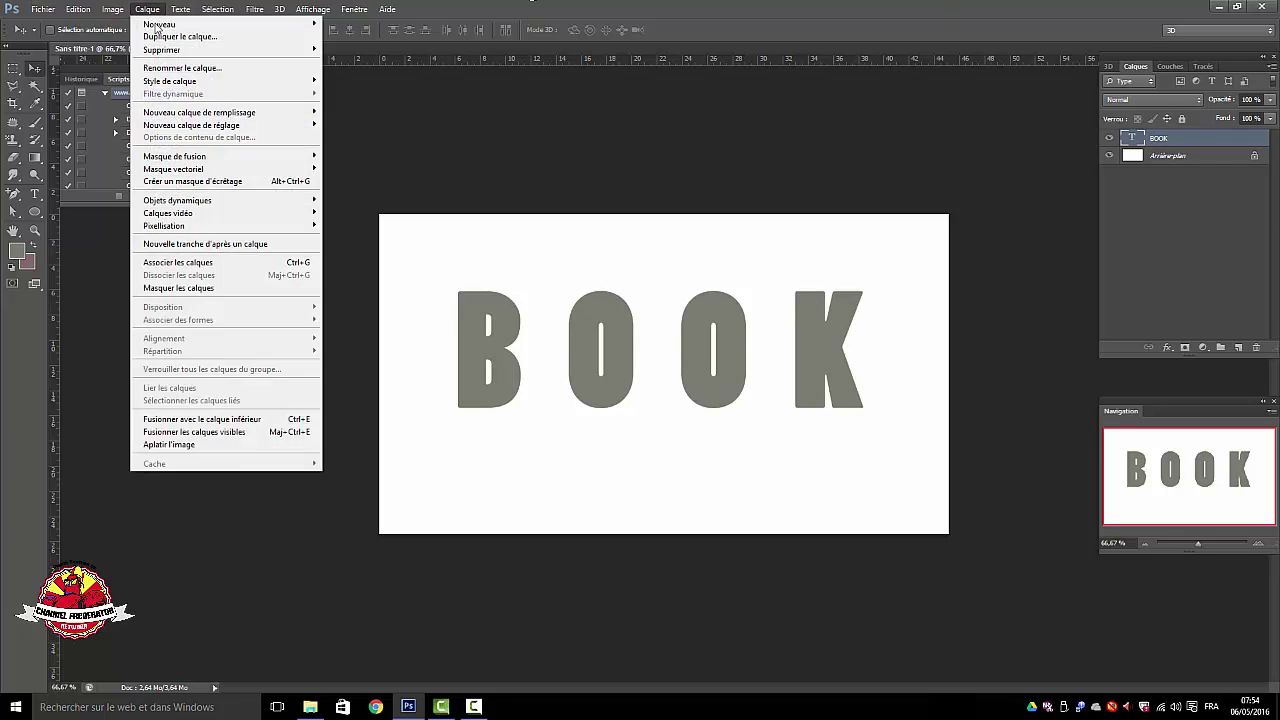
pyautogui.moveTo(183, 84)
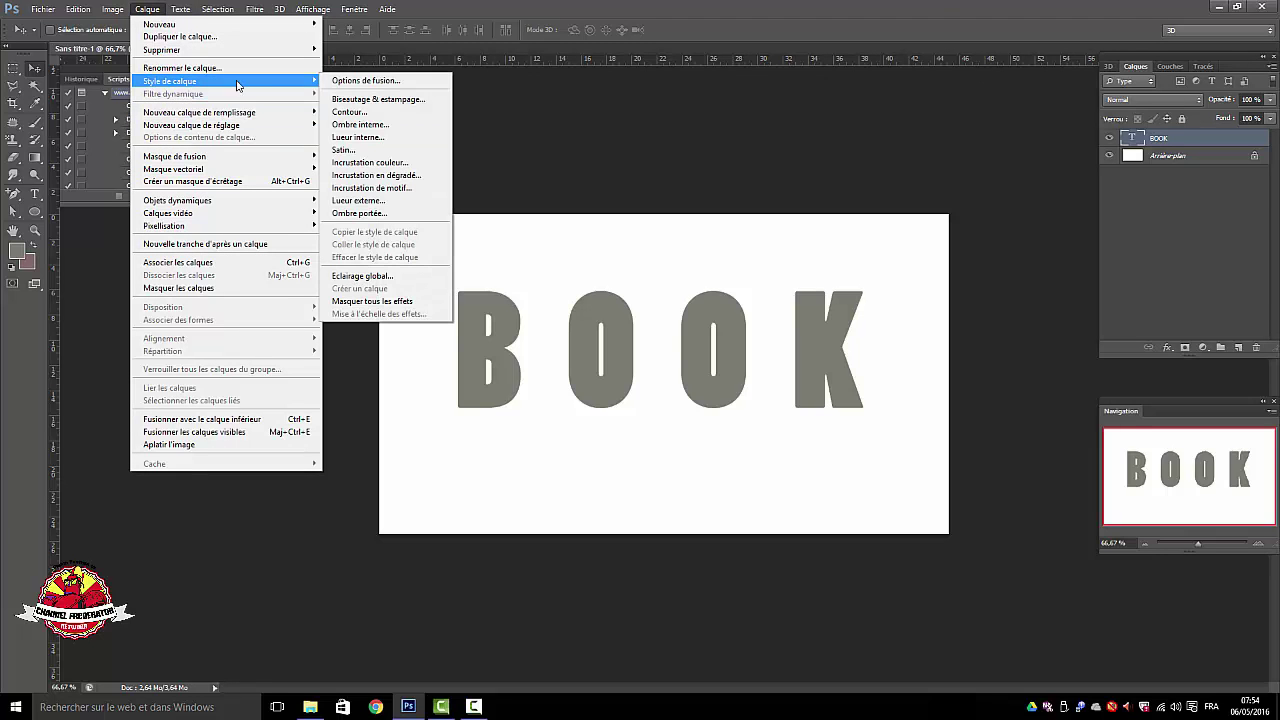
pyautogui.click(360, 80)
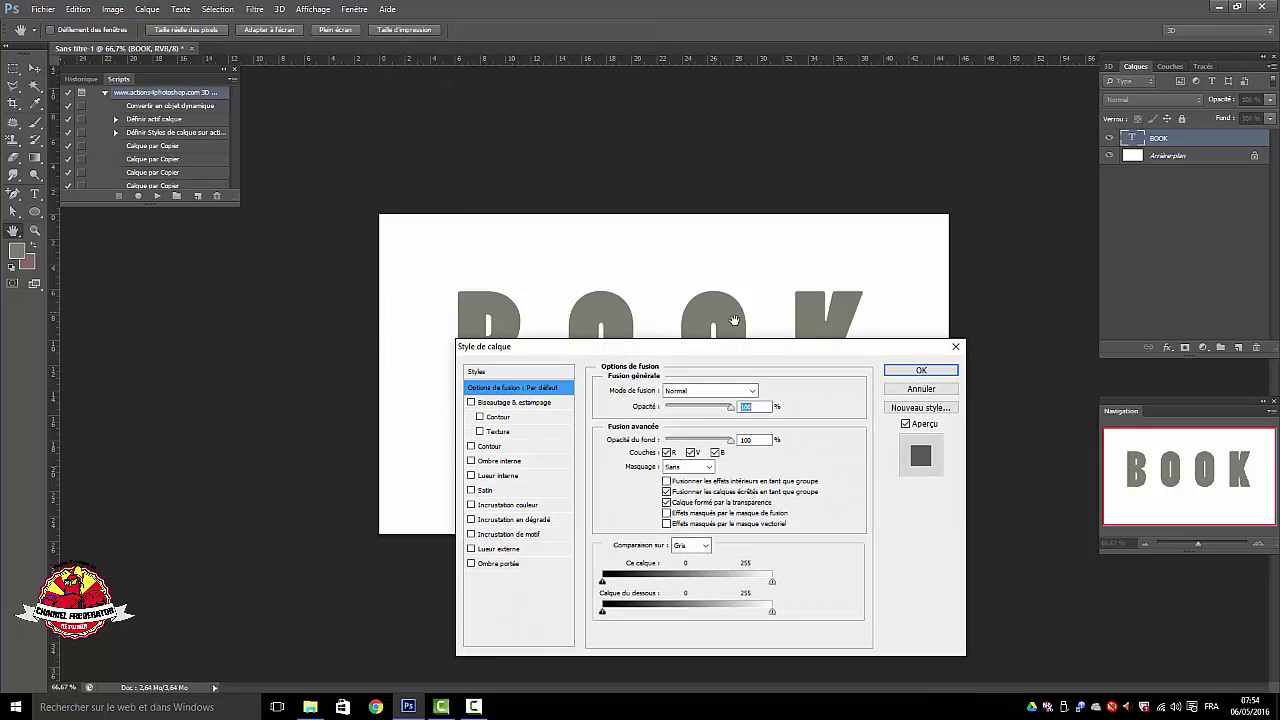
pyautogui.moveTo(741, 347); pyautogui.dragTo(1103, 200)
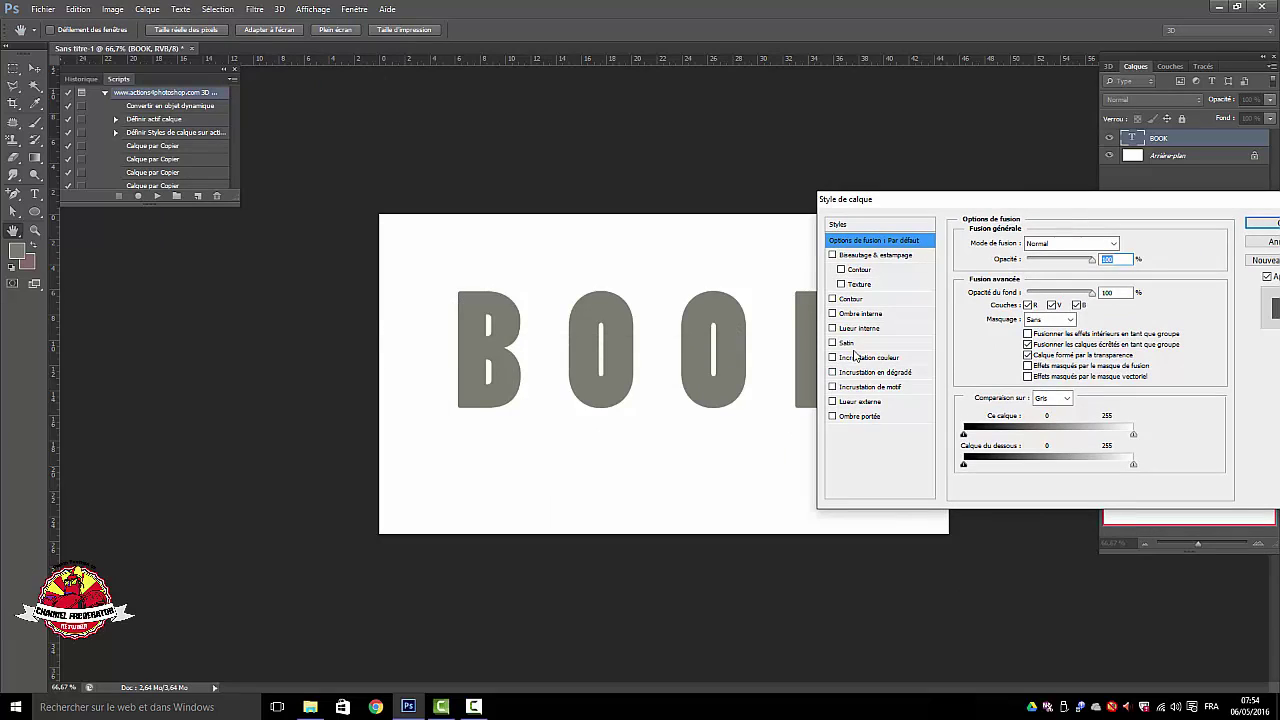
pyautogui.click(832, 299)
pyautogui.click(848, 300)
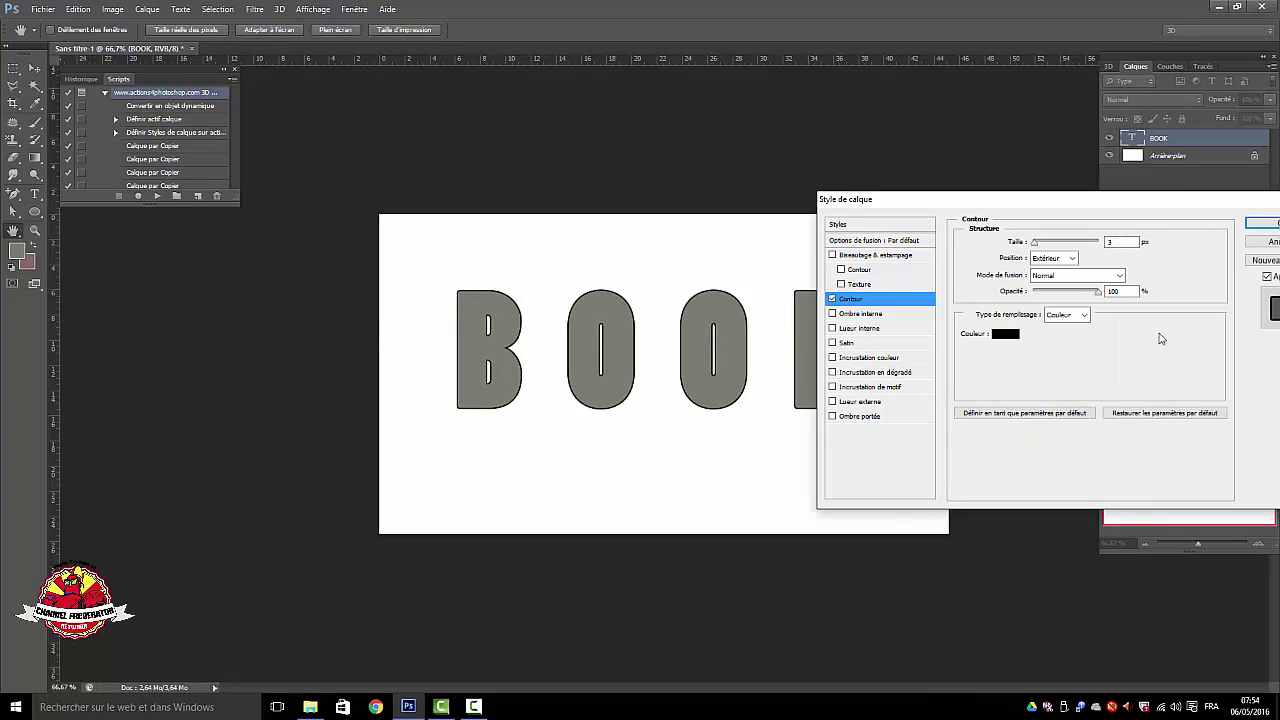
# - Set the stroke's fill type to Pattern (Motif) and choose the reddish wood pattern
pyautogui.click(1002, 335)
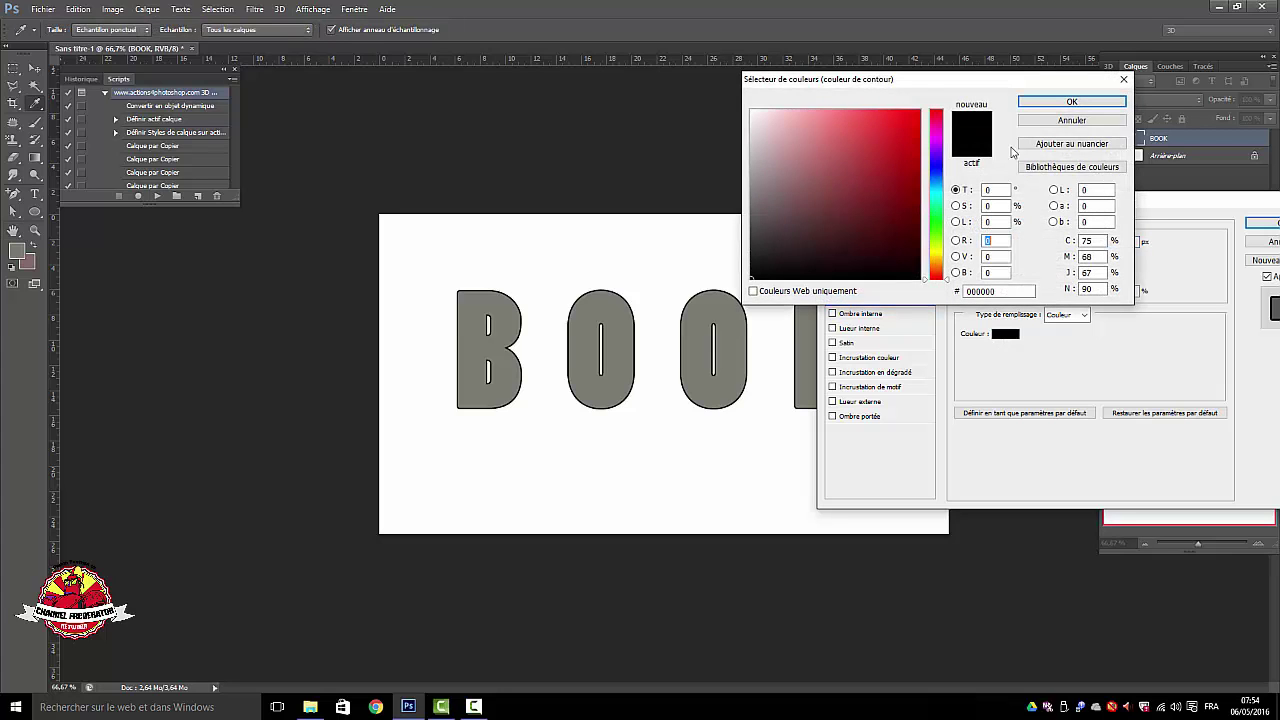
pyautogui.click(1124, 81)
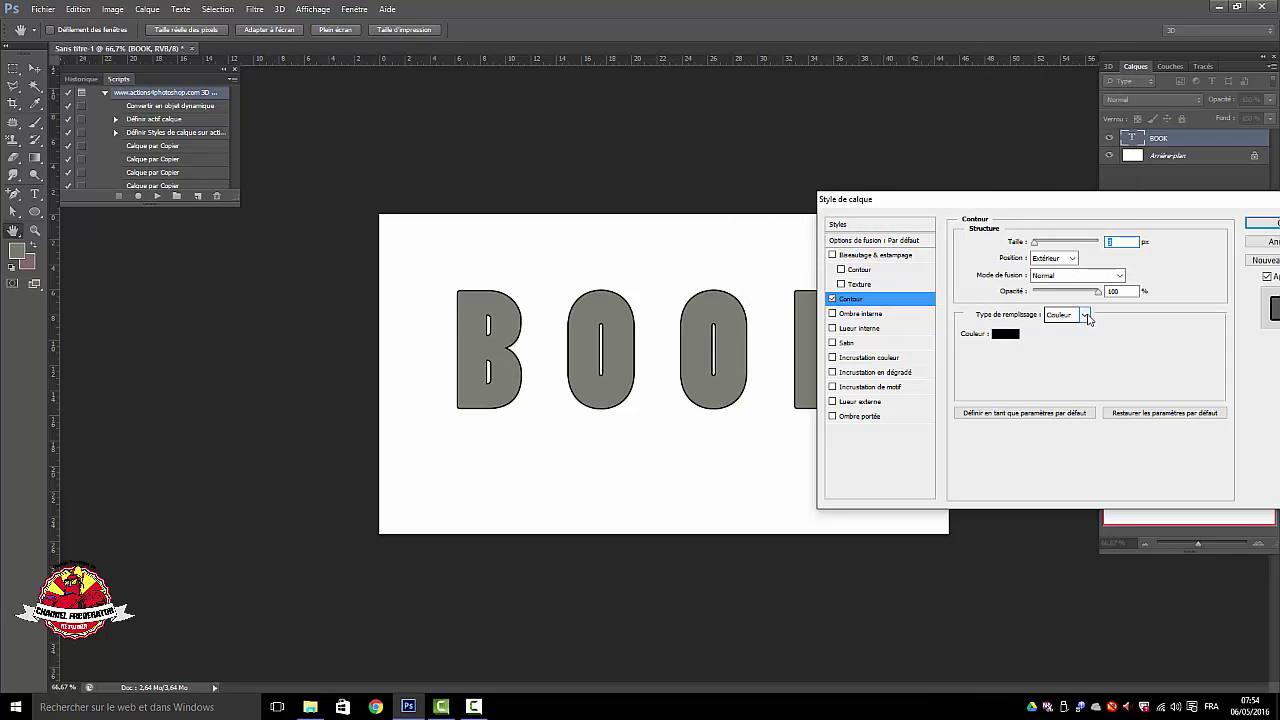
pyautogui.click(1084, 315)
pyautogui.click(1058, 352)
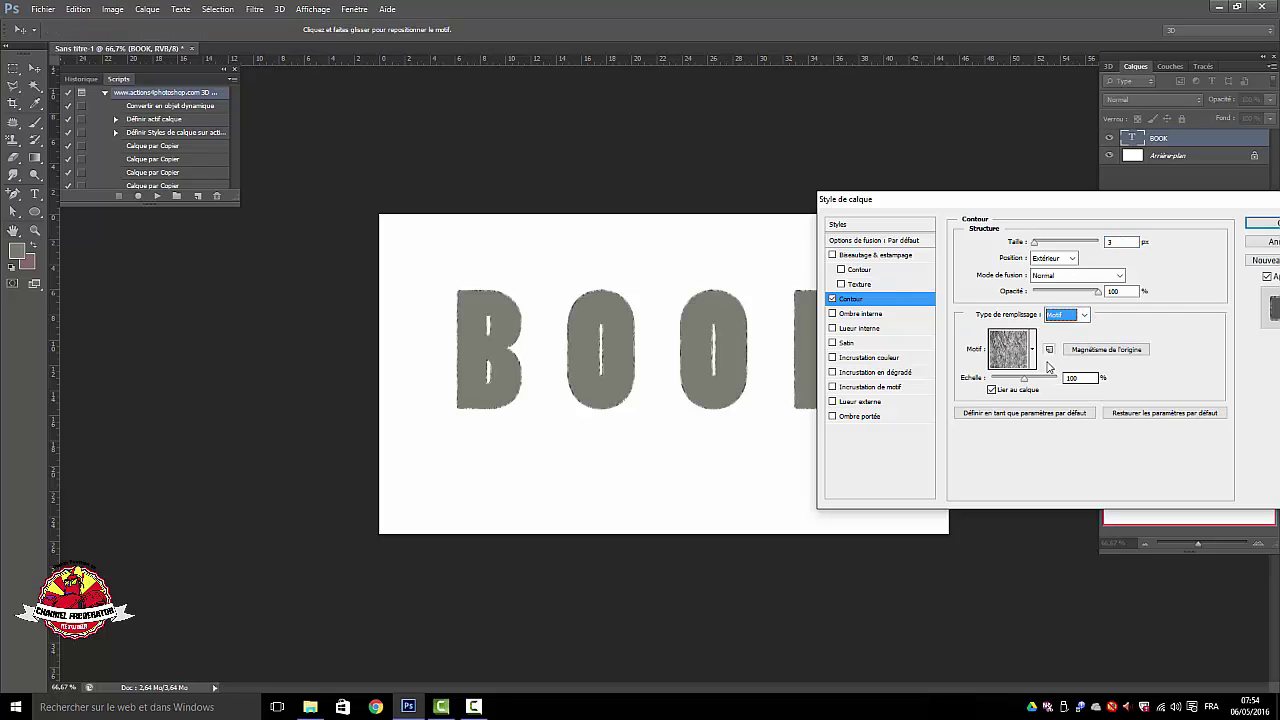
pyautogui.click(1033, 350)
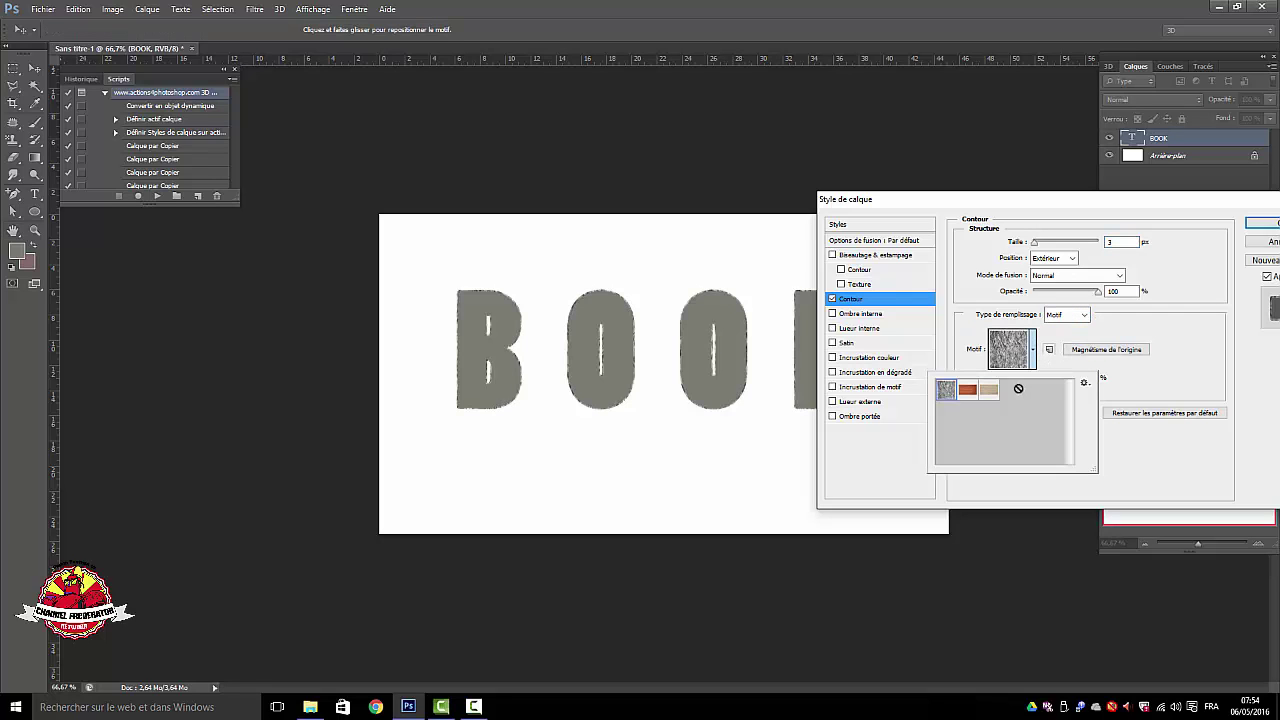
pyautogui.click(967, 390)
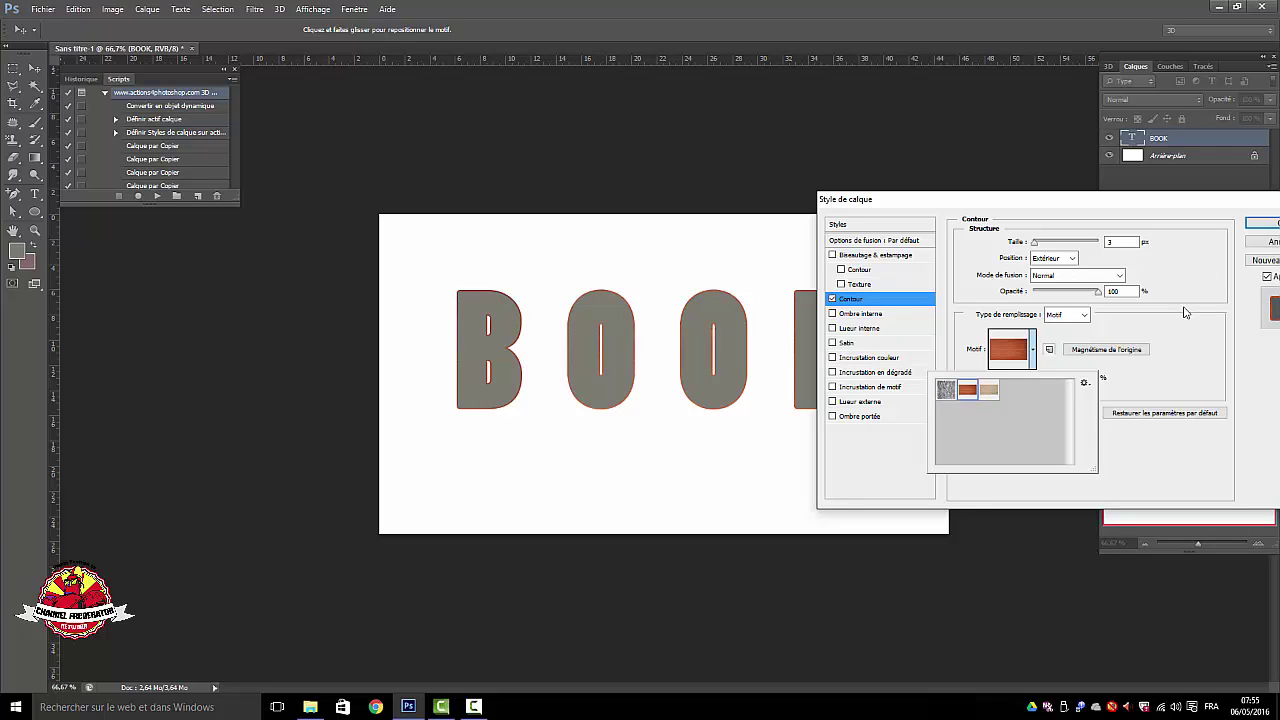
pyautogui.click(1187, 342)
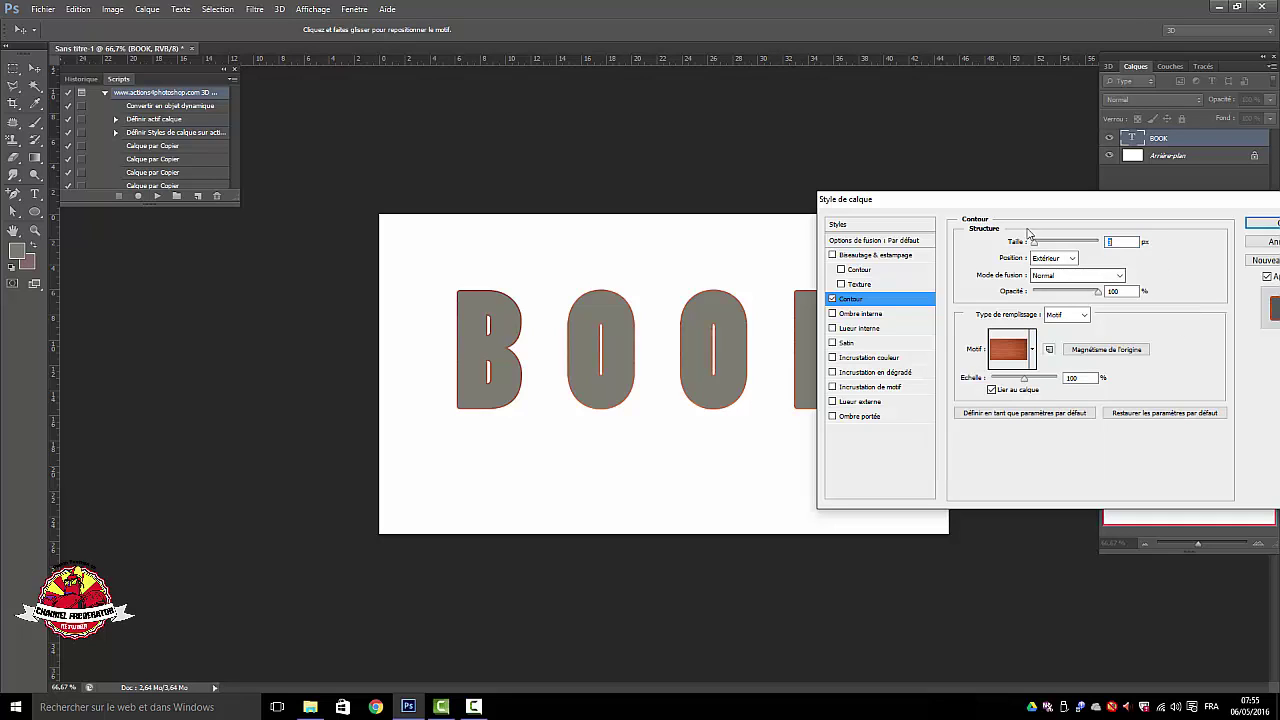
# - Widen the stroke to about 13 px, lower the layer's fill opacity to 0%, and apply the layer style
pyautogui.moveTo(1036, 244); pyautogui.dragTo(1040, 246)
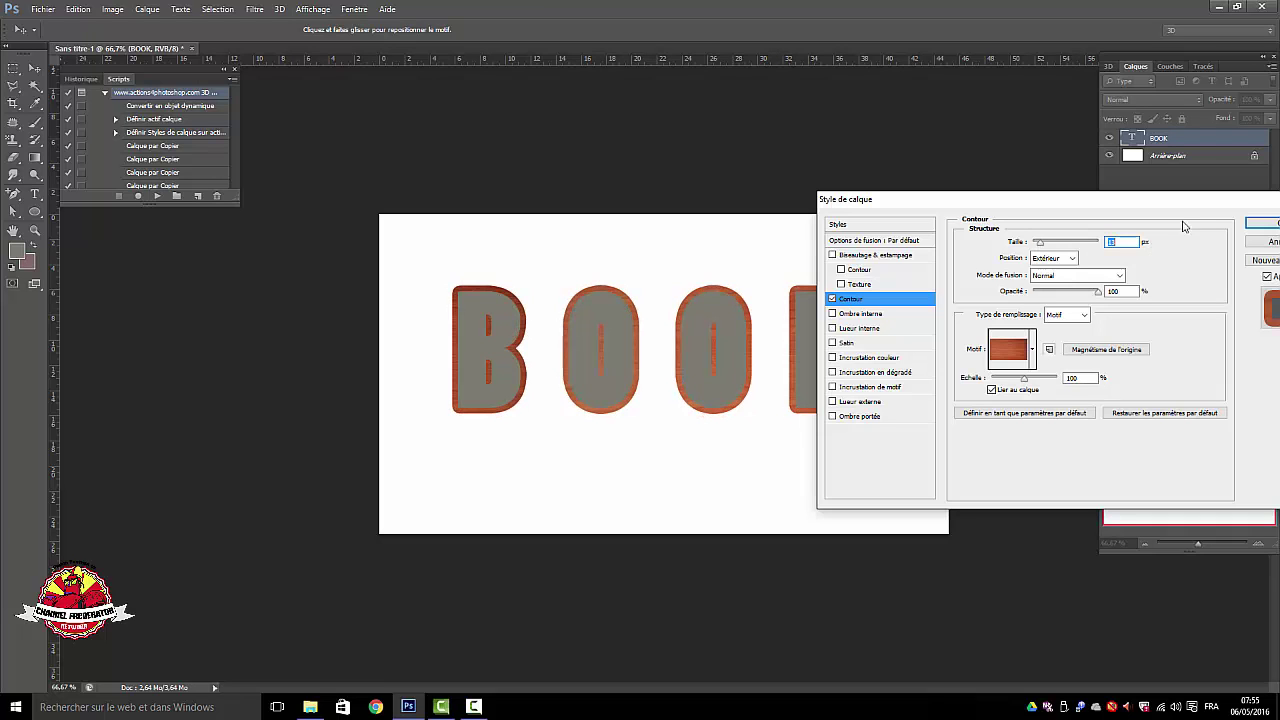
pyautogui.moveTo(1116, 212); pyautogui.dragTo(994, 225)
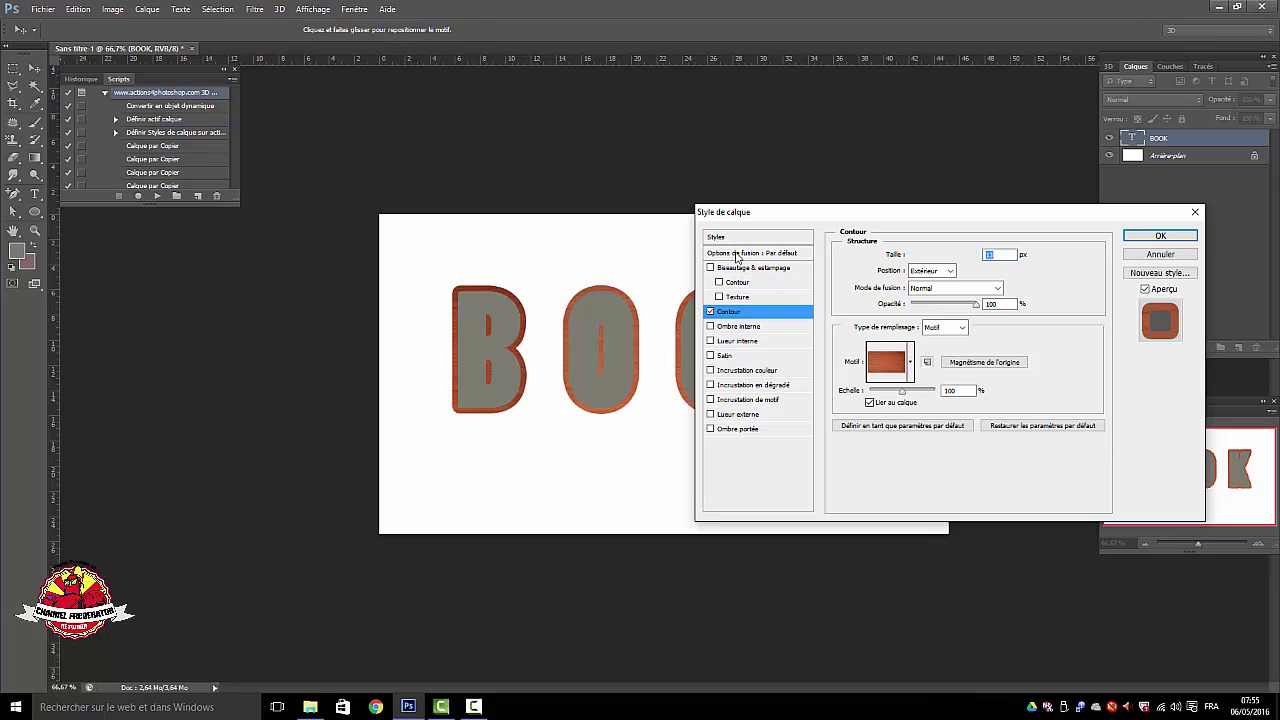
pyautogui.click(738, 255)
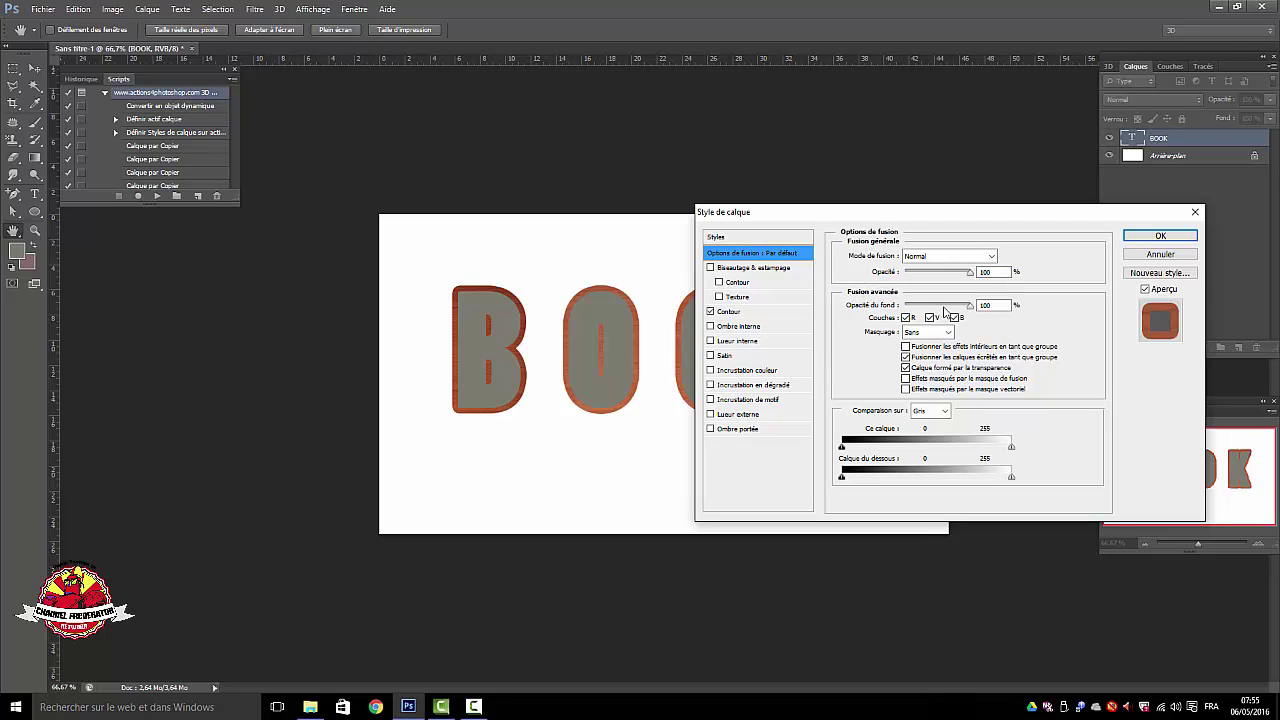
pyautogui.moveTo(970, 306); pyautogui.dragTo(885, 313)
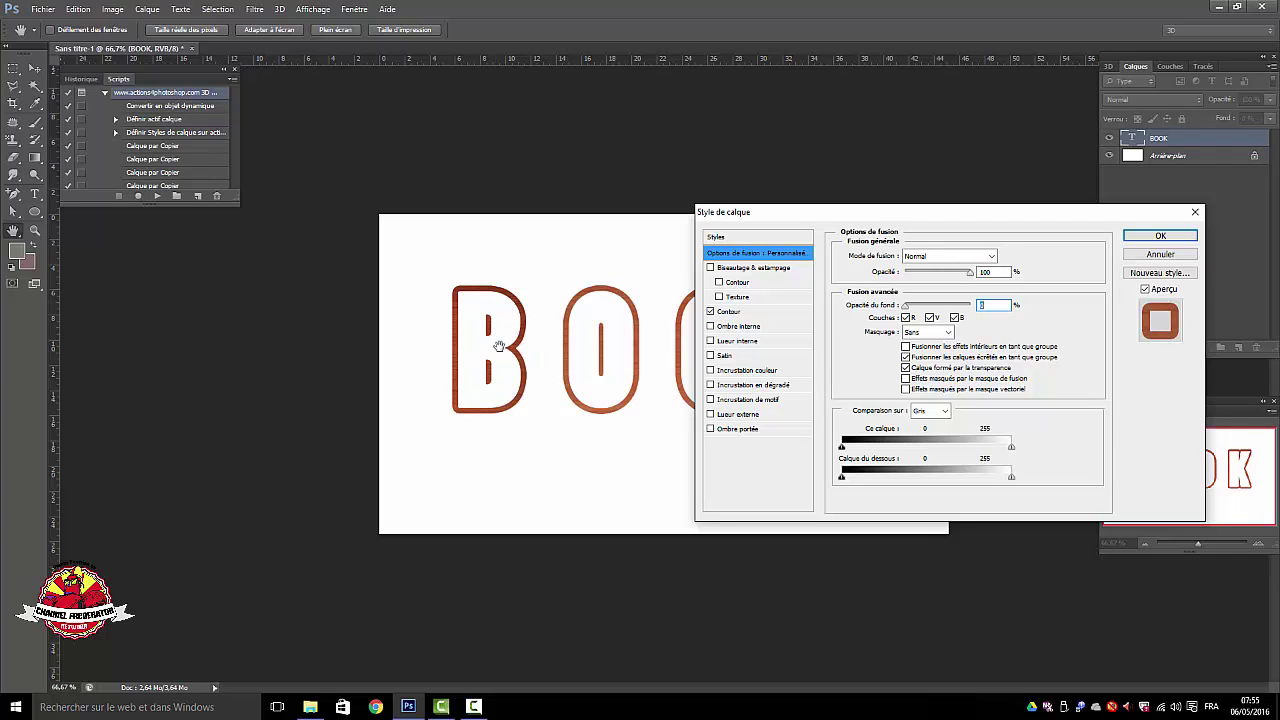
pyautogui.click(1159, 237)
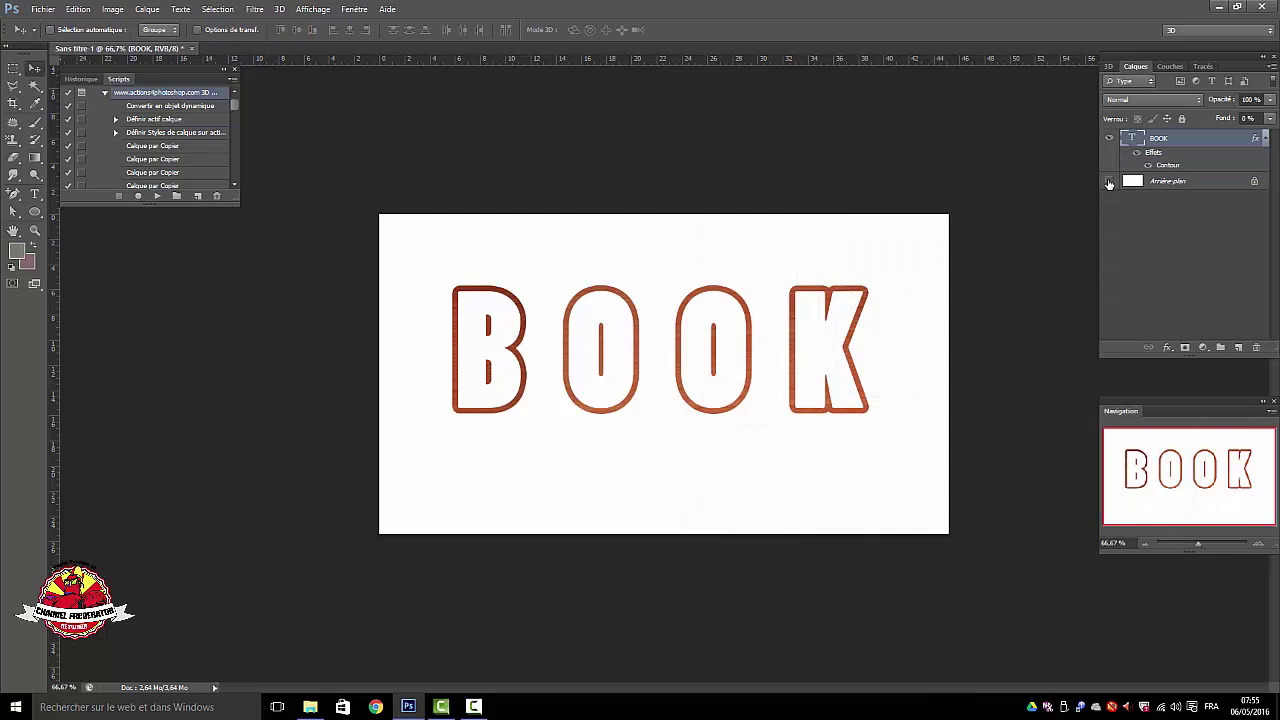
# - Hide the background layer to check the hollow letters, and show it again
pyautogui.click(1108, 181)
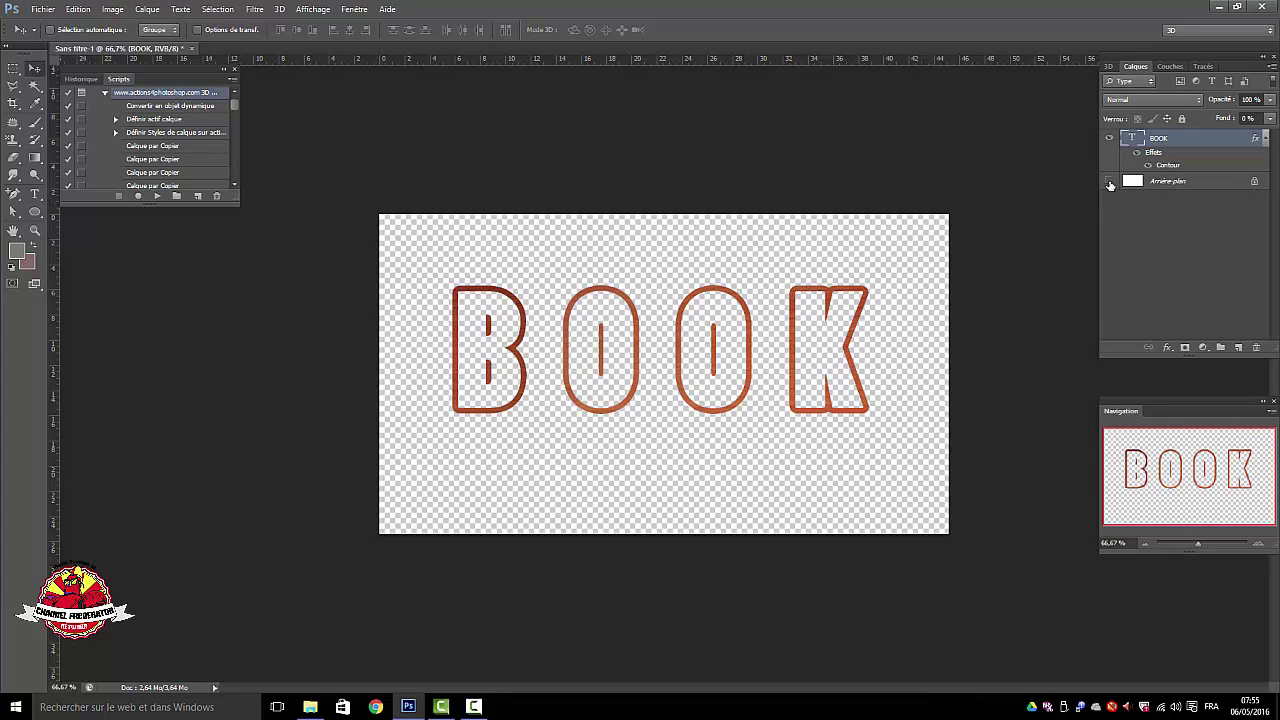
pyautogui.click(1109, 182)
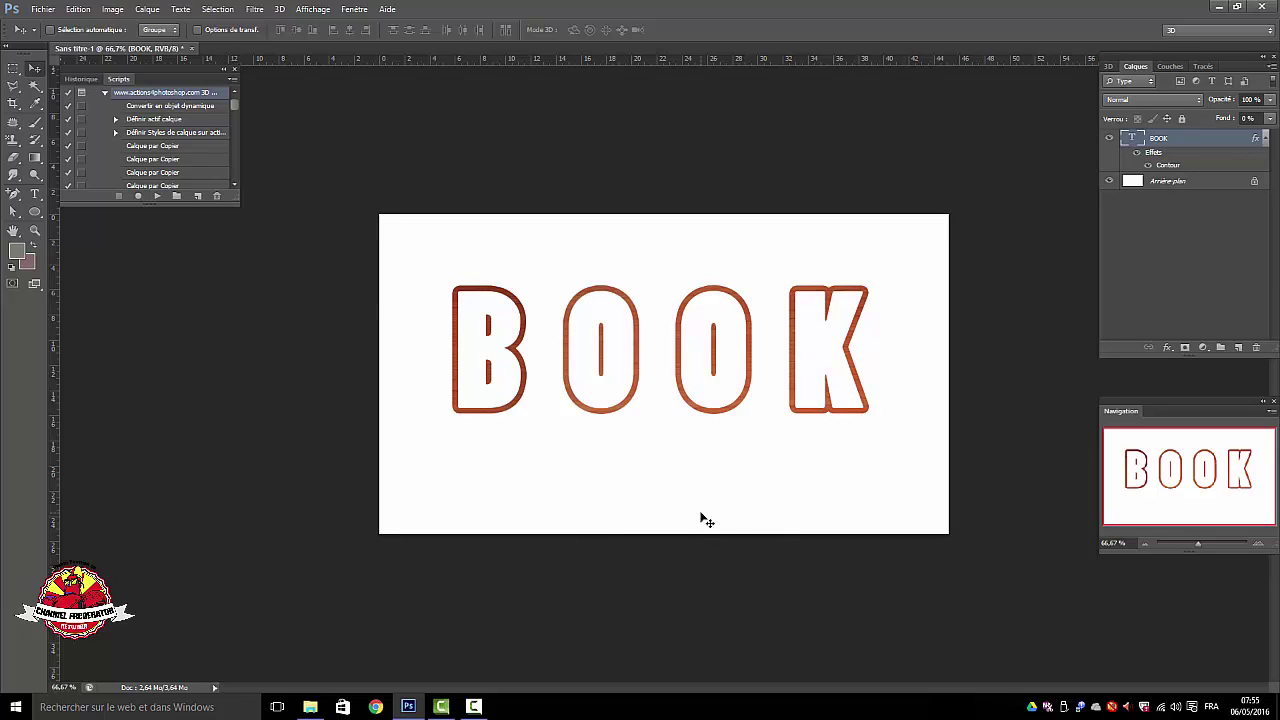
# - Draw three thin horizontal rectangles as shelves inside the letter B, about 75 × 7, 78 × 5 and 152 × 7 px
pyautogui.click(1185, 260)
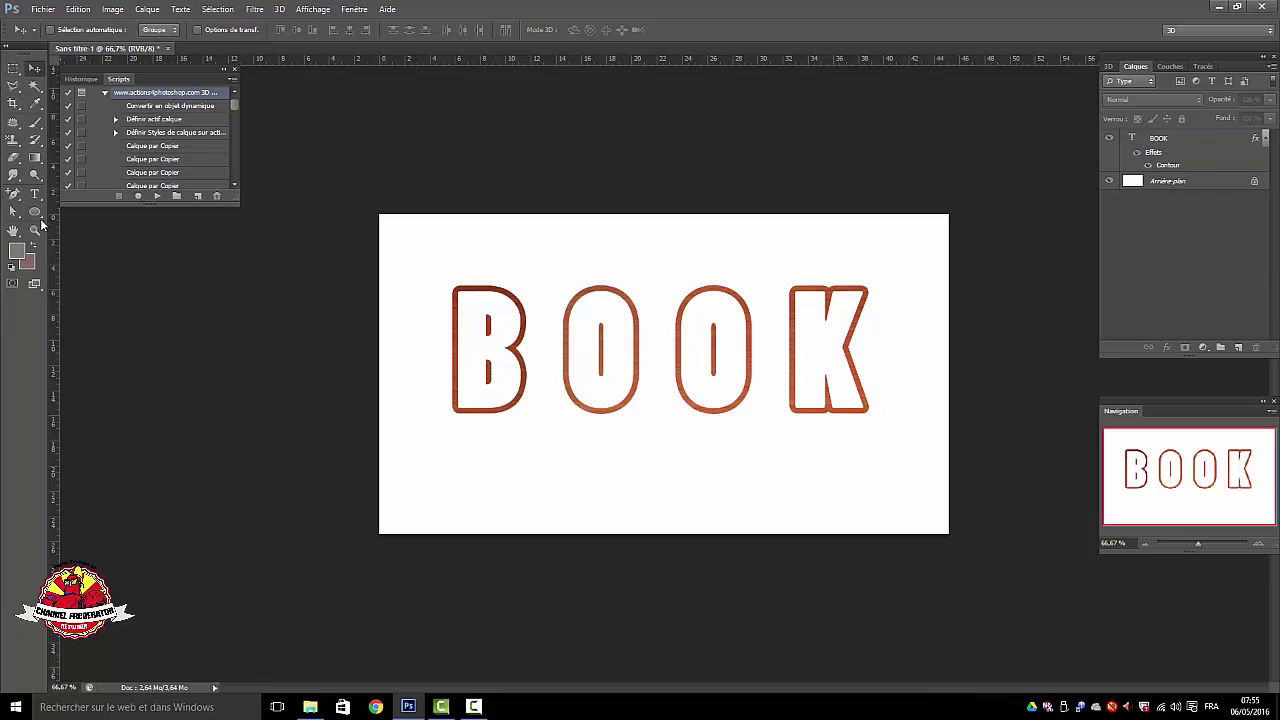
pyautogui.click(35, 212)
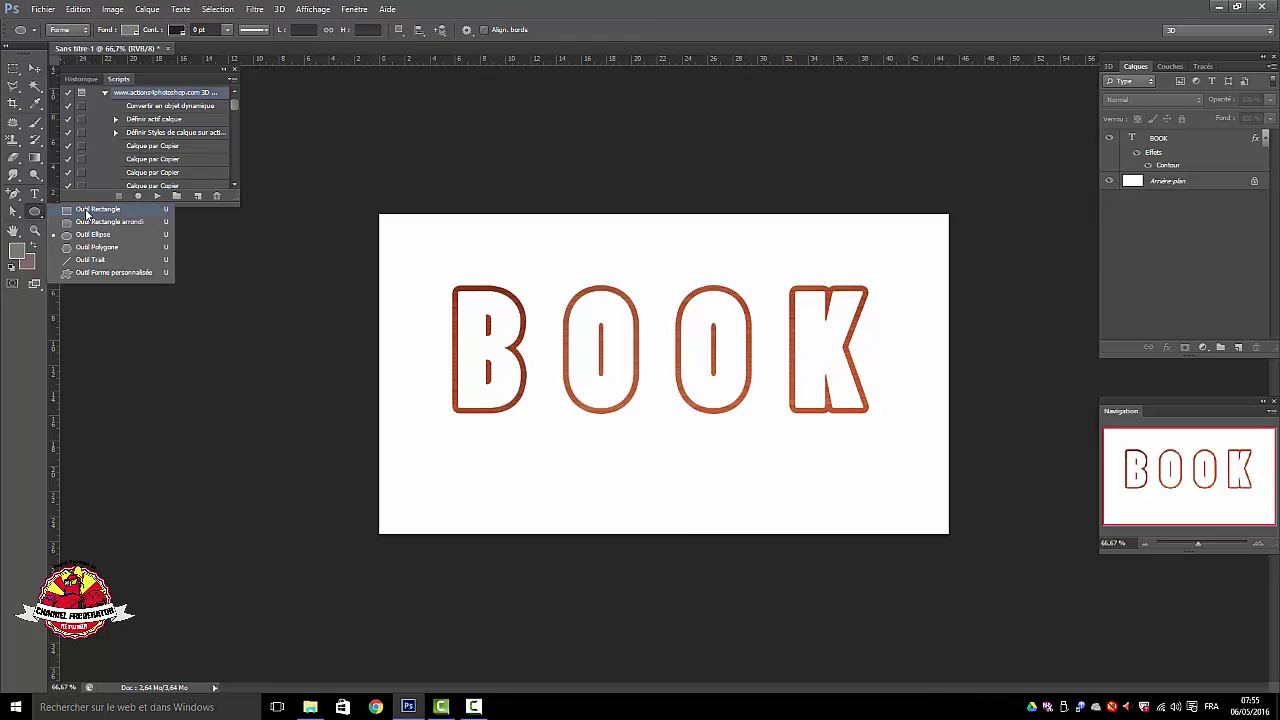
pyautogui.click(87, 211)
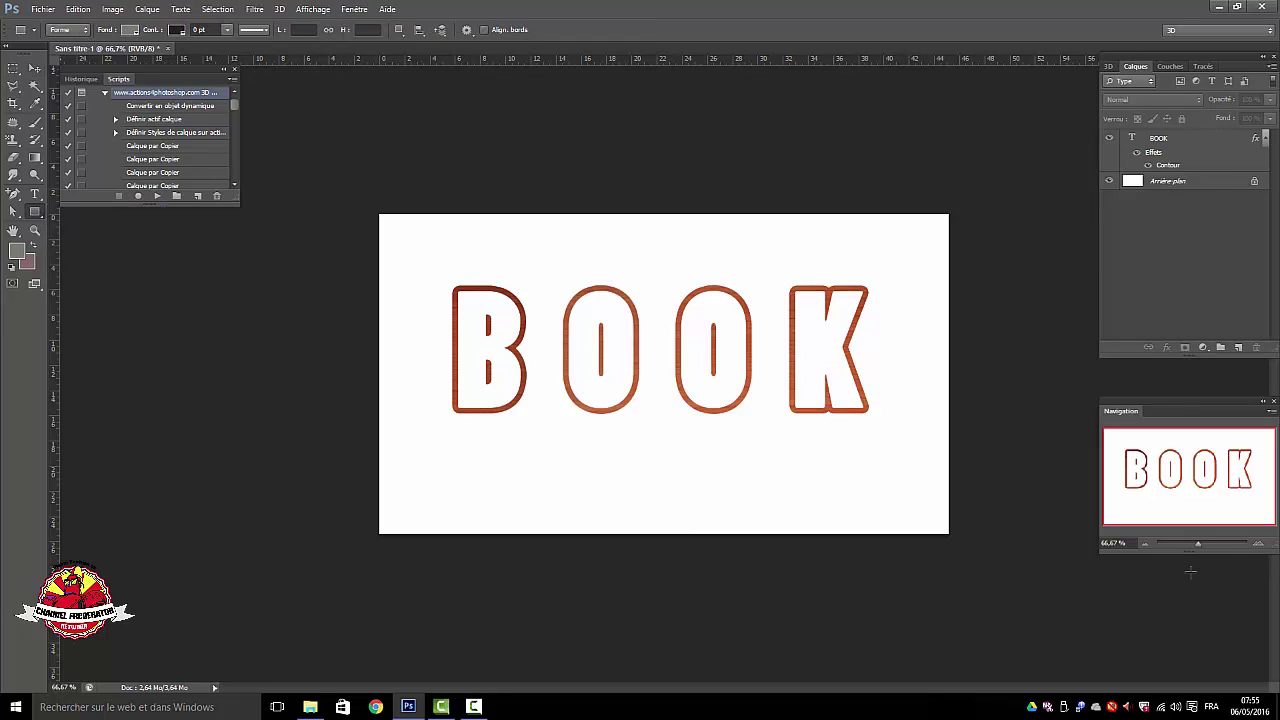
pyautogui.moveTo(1200, 543); pyautogui.dragTo(1204, 539)
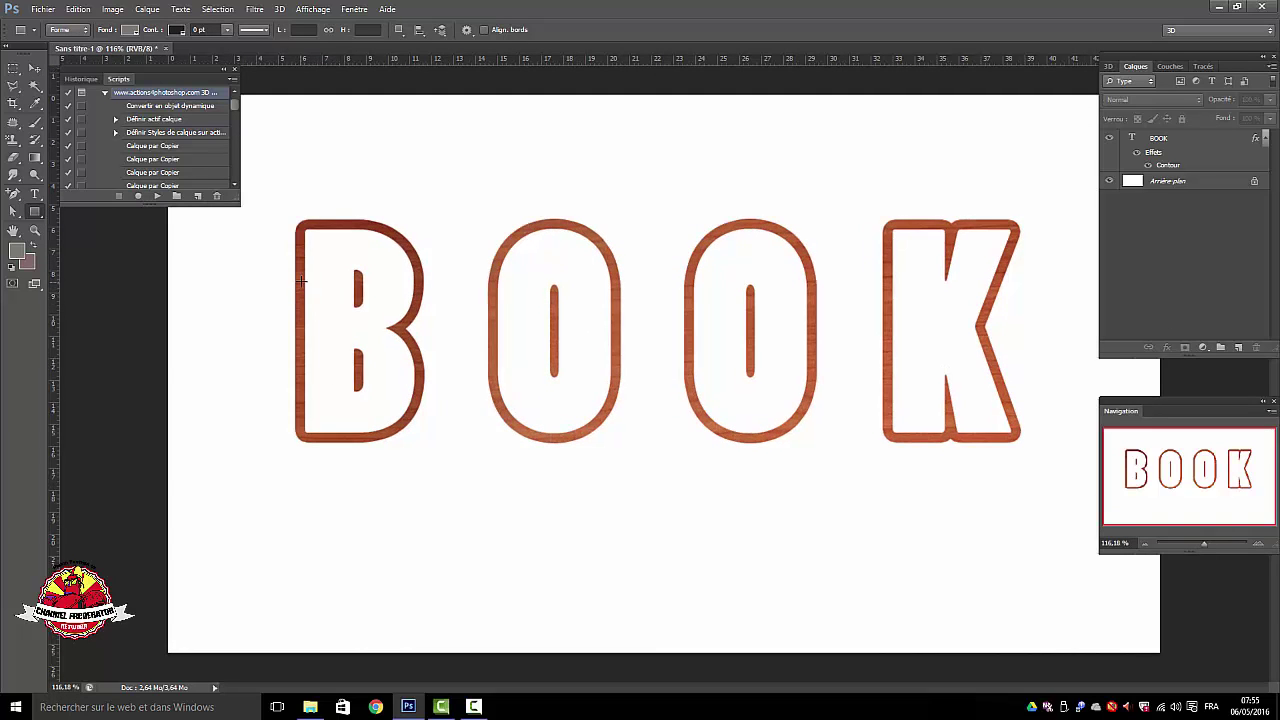
pyautogui.moveTo(300, 281); pyautogui.dragTo(358, 277)
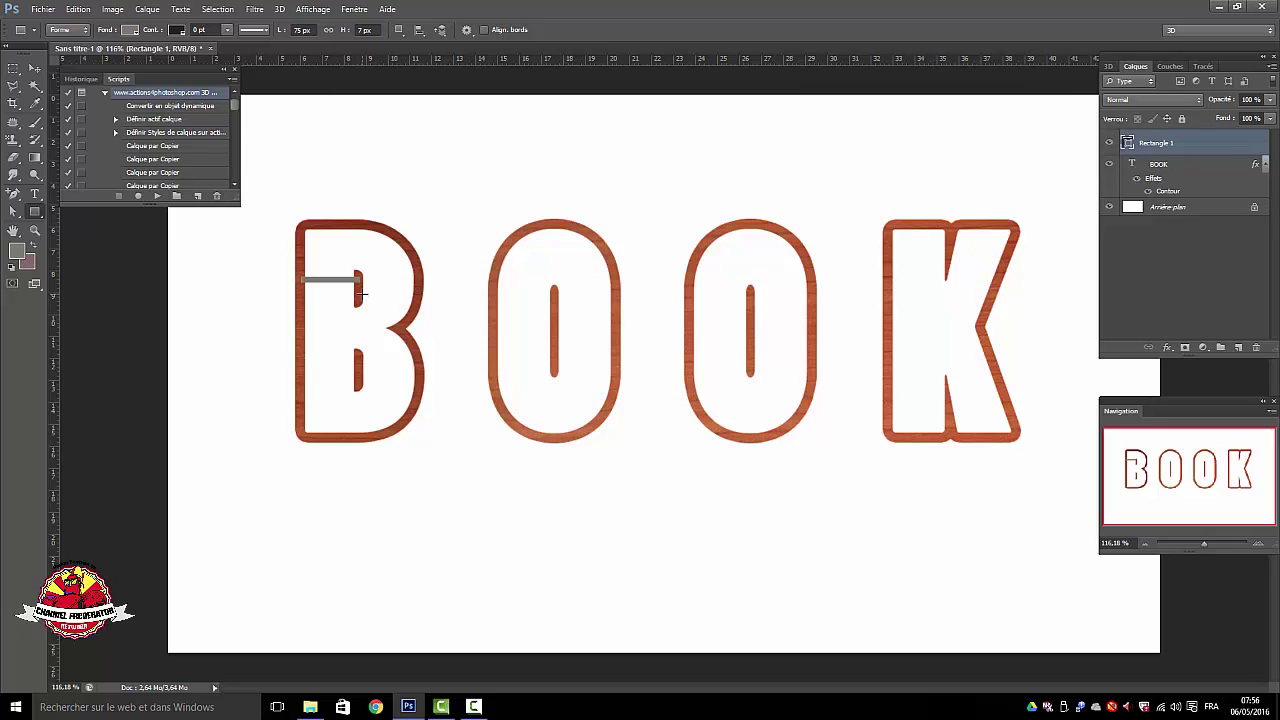
pyautogui.moveTo(359, 293); pyautogui.dragTo(424, 297)
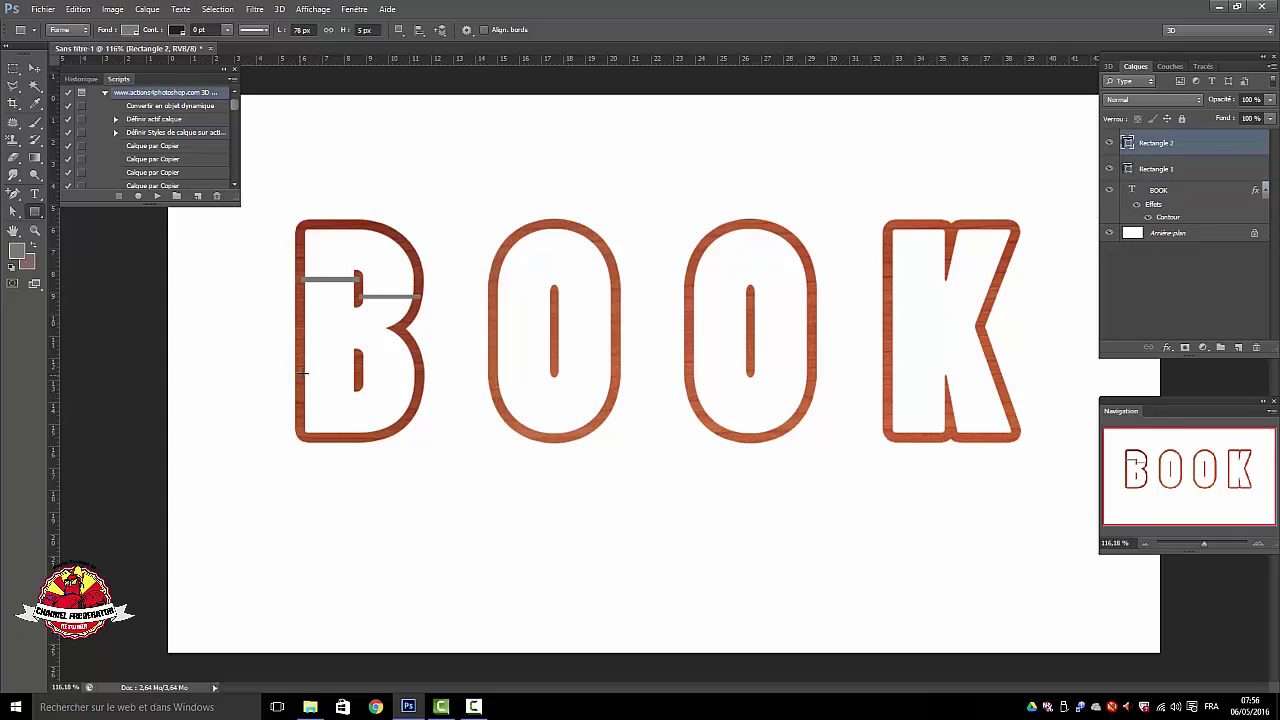
pyautogui.moveTo(307, 365); pyautogui.dragTo(423, 368)
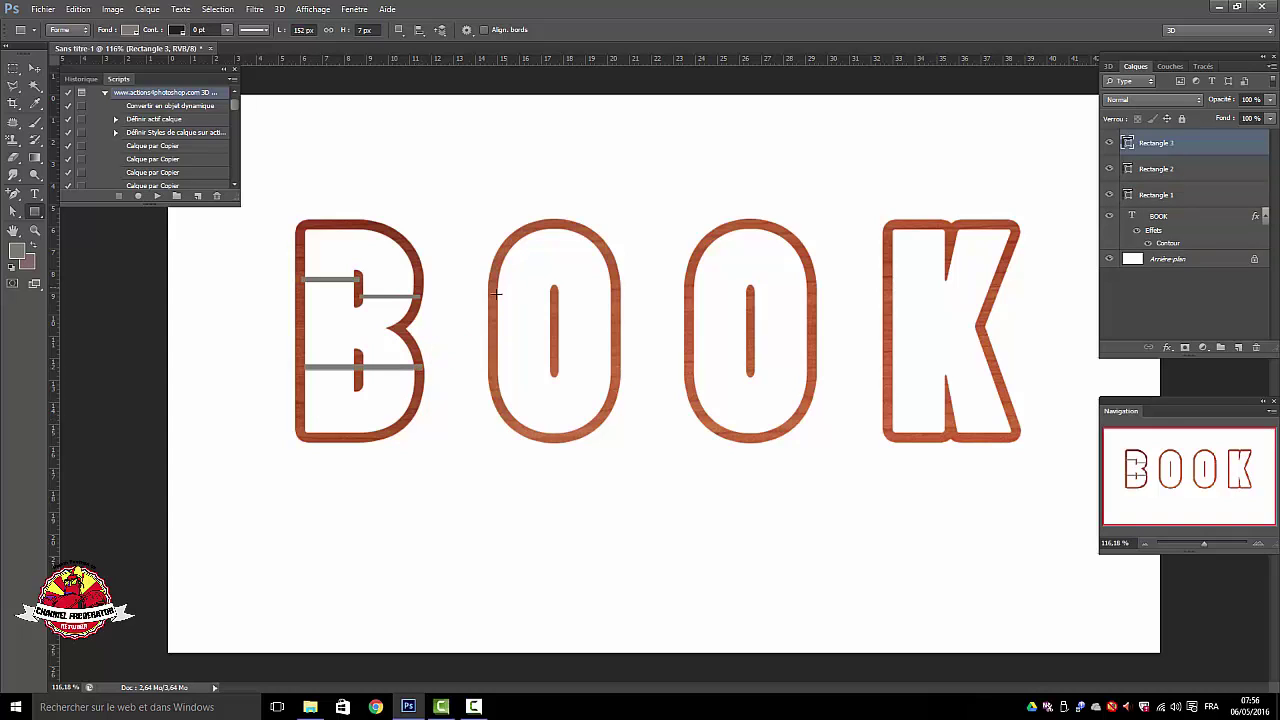
# - Draw thin rectangular shelves about 75–80 px wide and 7 px high at staggered heights, four in the first O and three in the second
pyautogui.moveTo(550, 300); pyautogui.dragTo(491, 303)
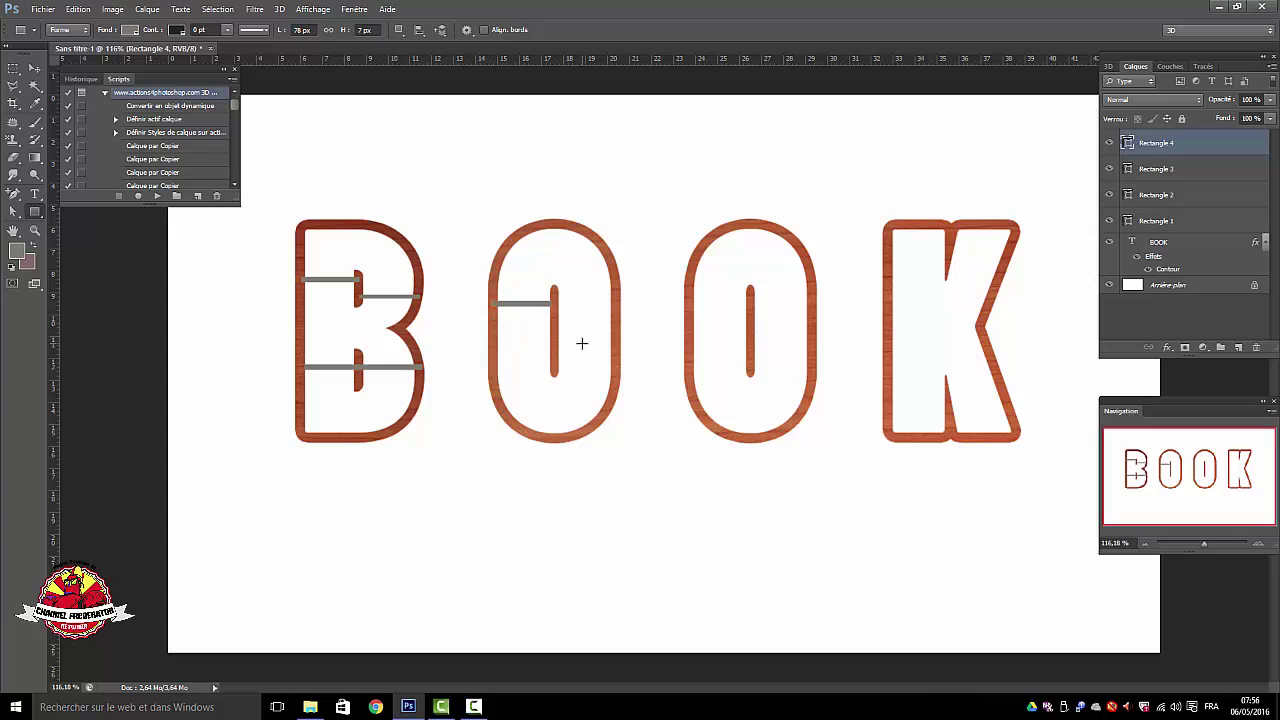
pyautogui.moveTo(557, 343); pyautogui.dragTo(612, 349)
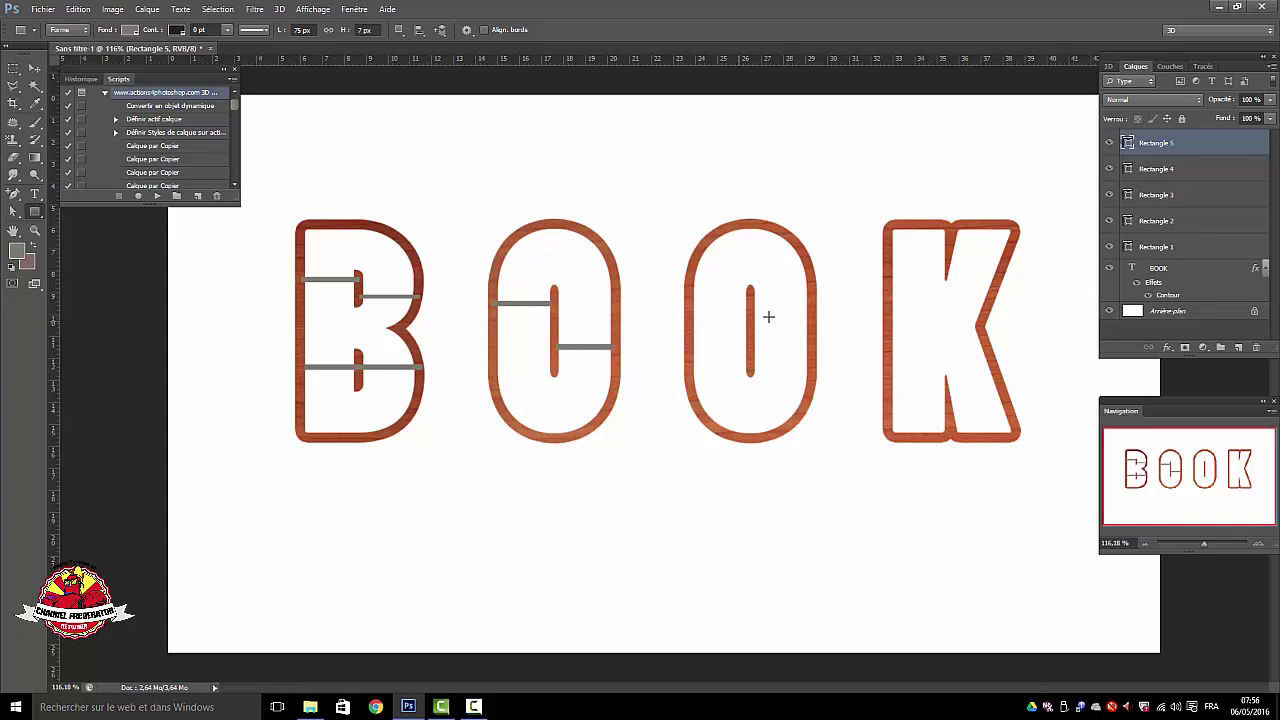
pyautogui.moveTo(557, 290); pyautogui.dragTo(620, 294)
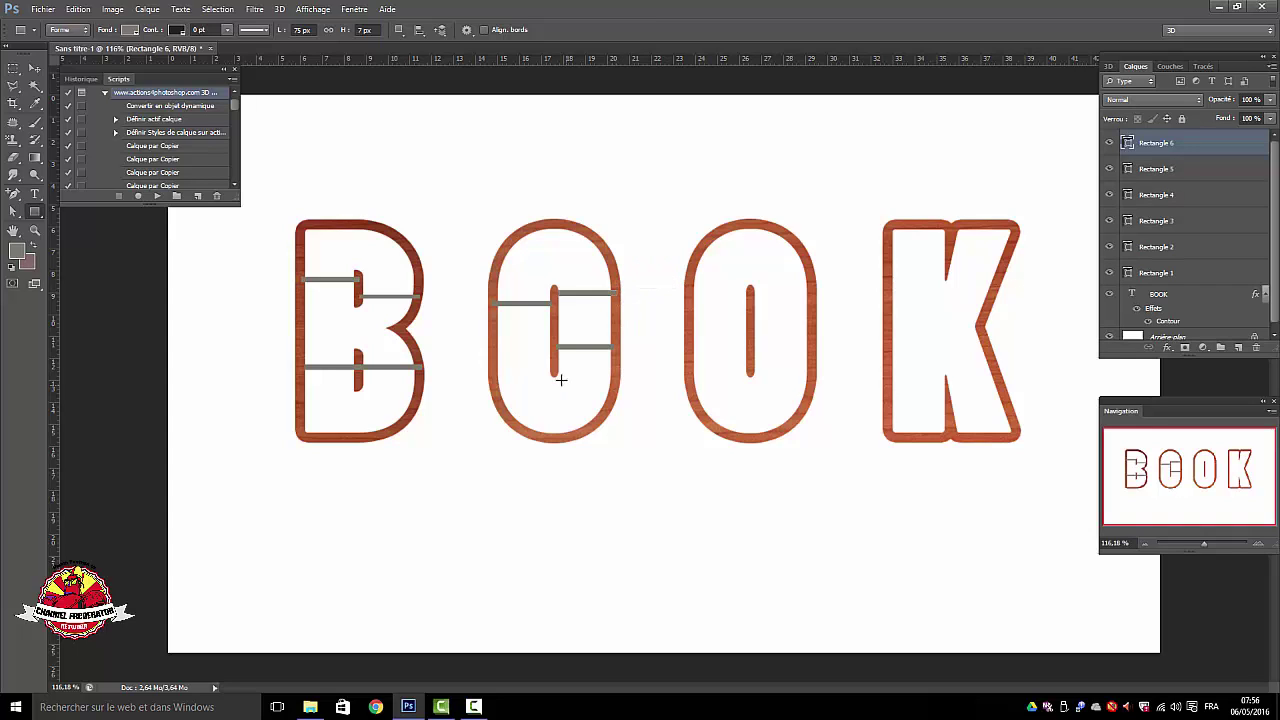
pyautogui.moveTo(554, 370); pyautogui.dragTo(495, 375)
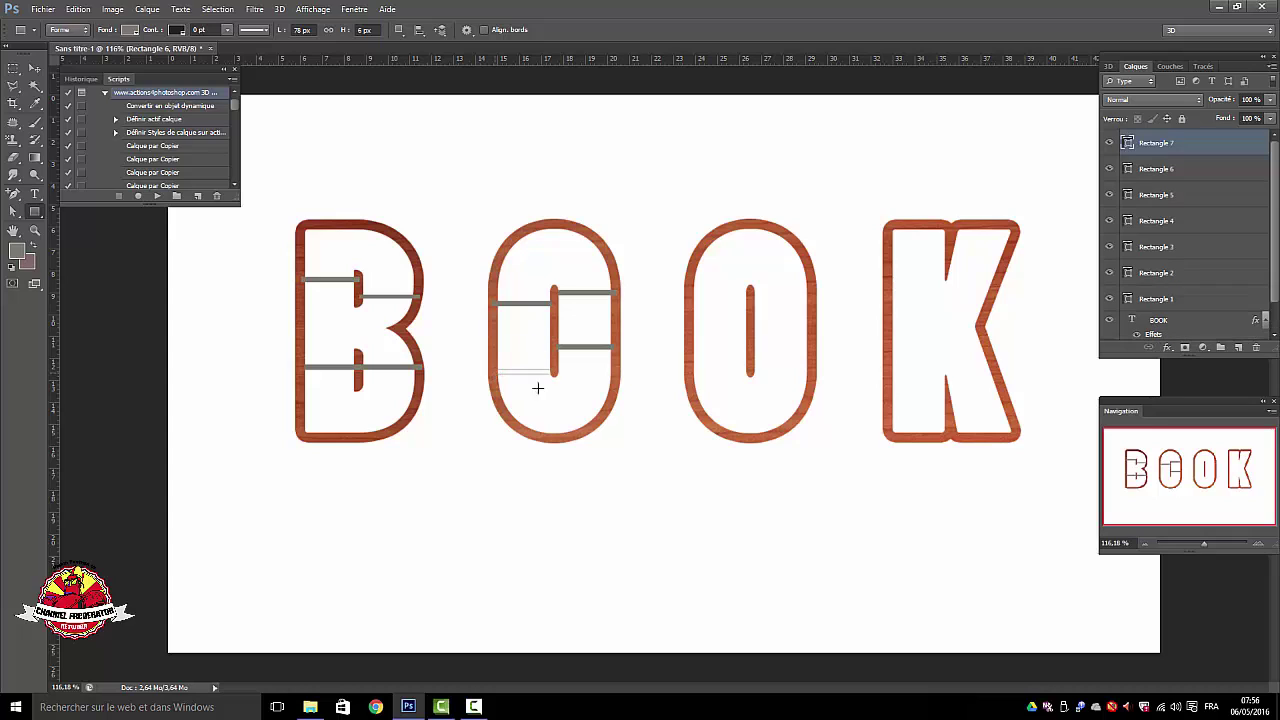
pyautogui.moveTo(695, 298); pyautogui.dragTo(690, 356)
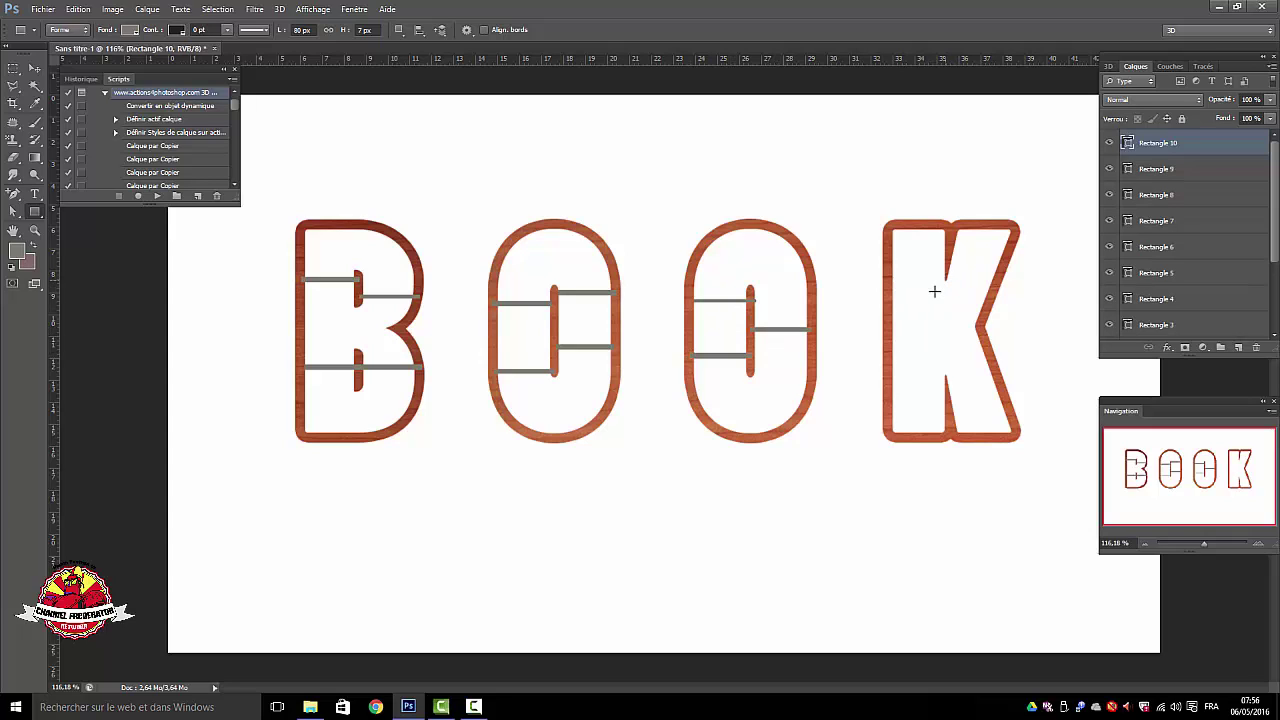
# - Draw a horizontal shelf about 122 × 6 px across the K's middle, and position a vertical divider about 9 × 60 px above it
pyautogui.moveTo(894, 321); pyautogui.dragTo(985, 331)
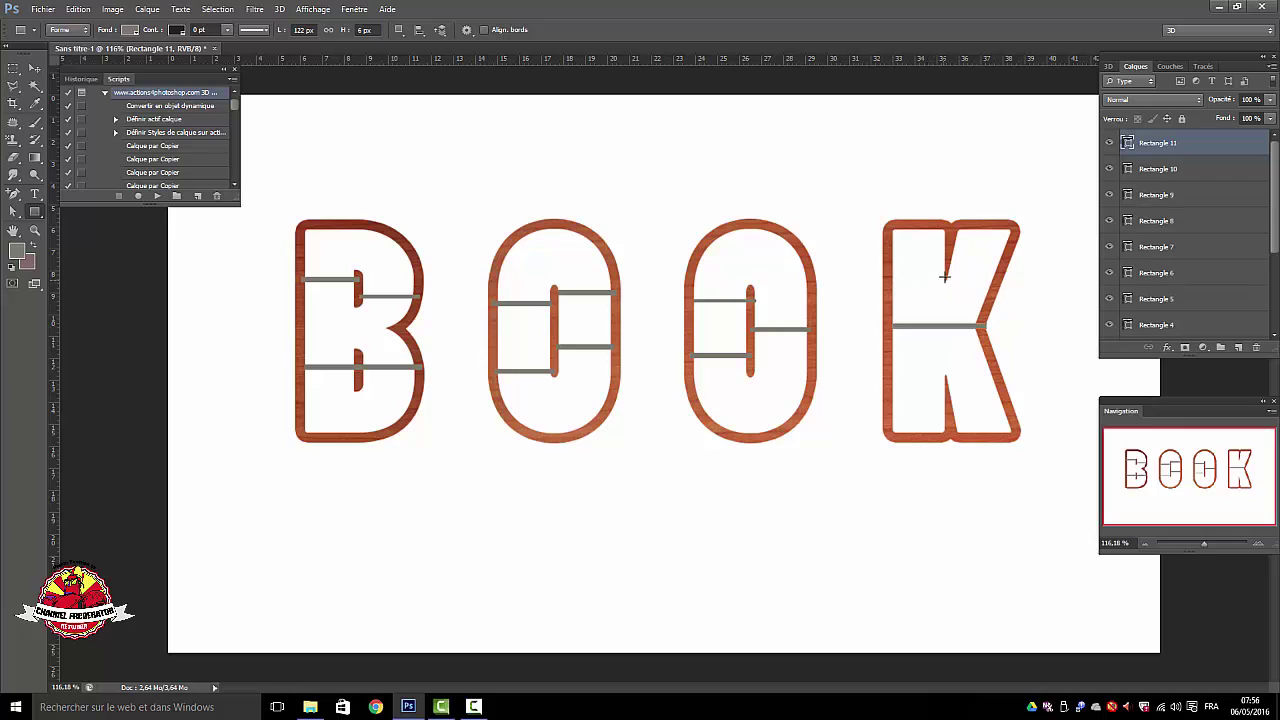
pyautogui.moveTo(945, 278); pyautogui.dragTo(940, 325)
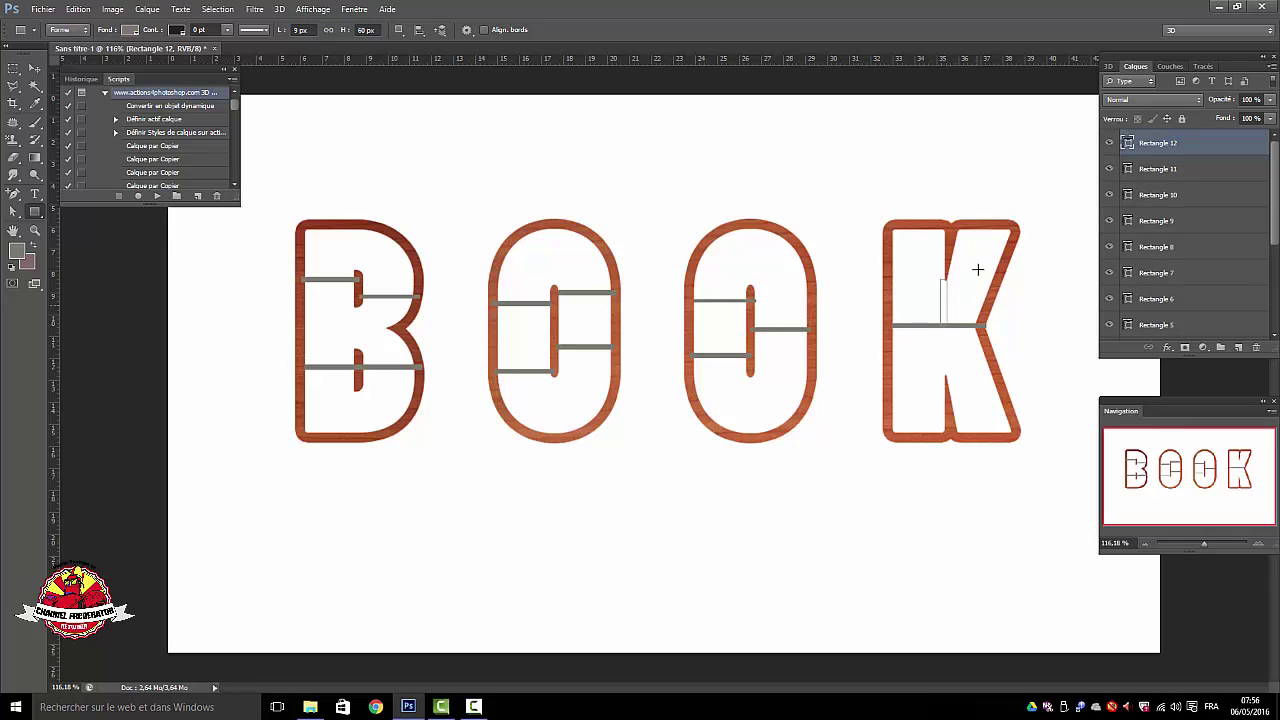
pyautogui.click(34, 68)
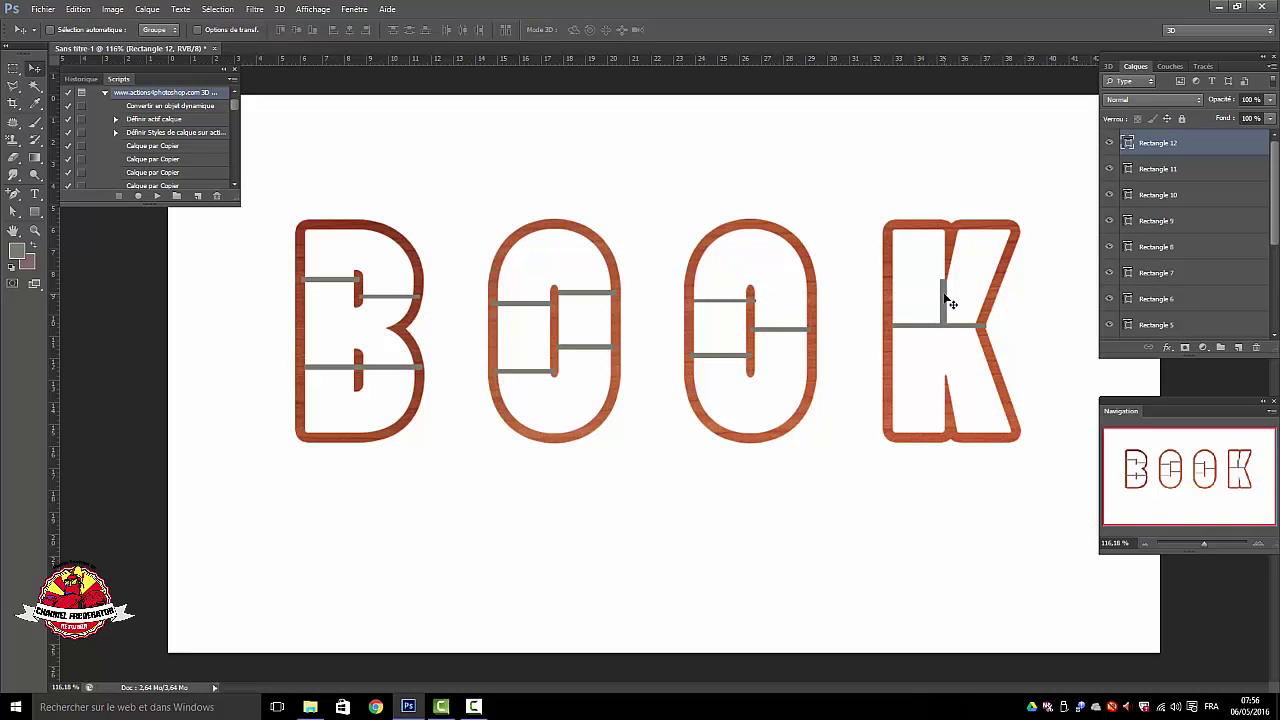
pyautogui.moveTo(947, 297); pyautogui.dragTo(950, 299)
# - Select all the shelf rectangle layers, from Rectangle 12 down to Rectangle 1, and merge their shapes into one layer
pyautogui.moveTo(1277, 237); pyautogui.dragTo(1277, 310)
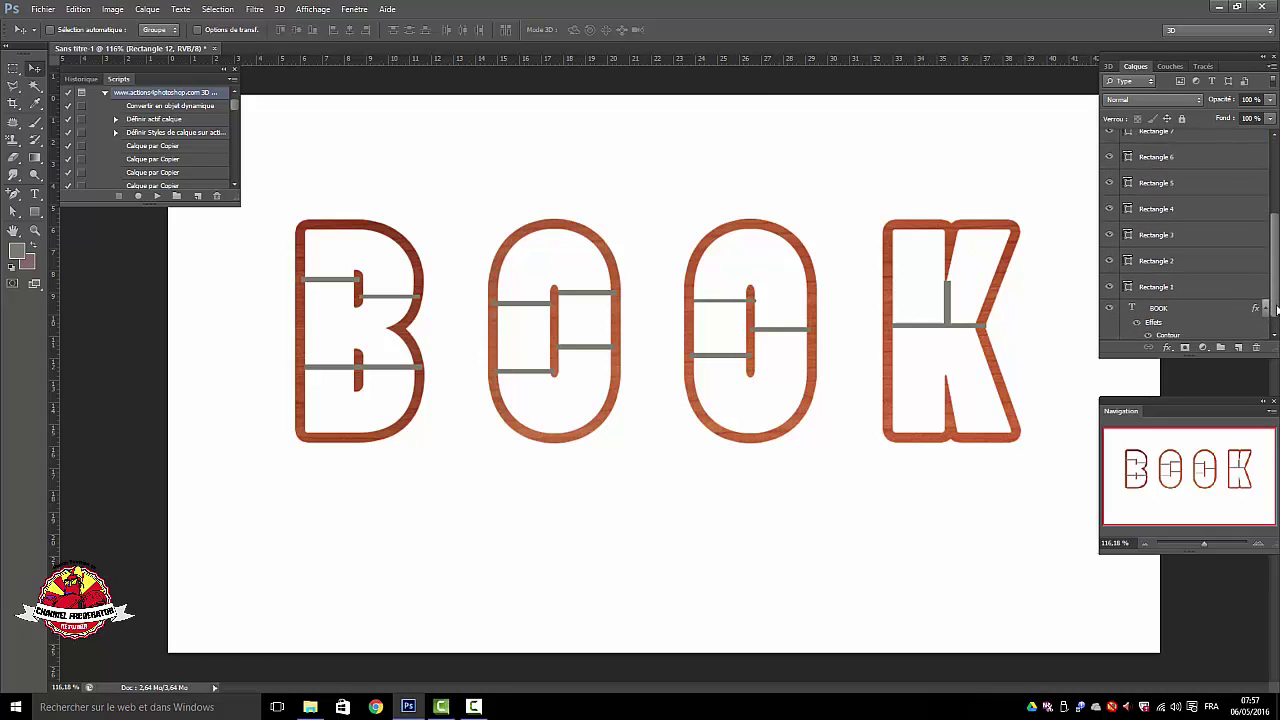
pyautogui.keyDown('shift'); pyautogui.click(1192, 288); pyautogui.keyUp('shift')
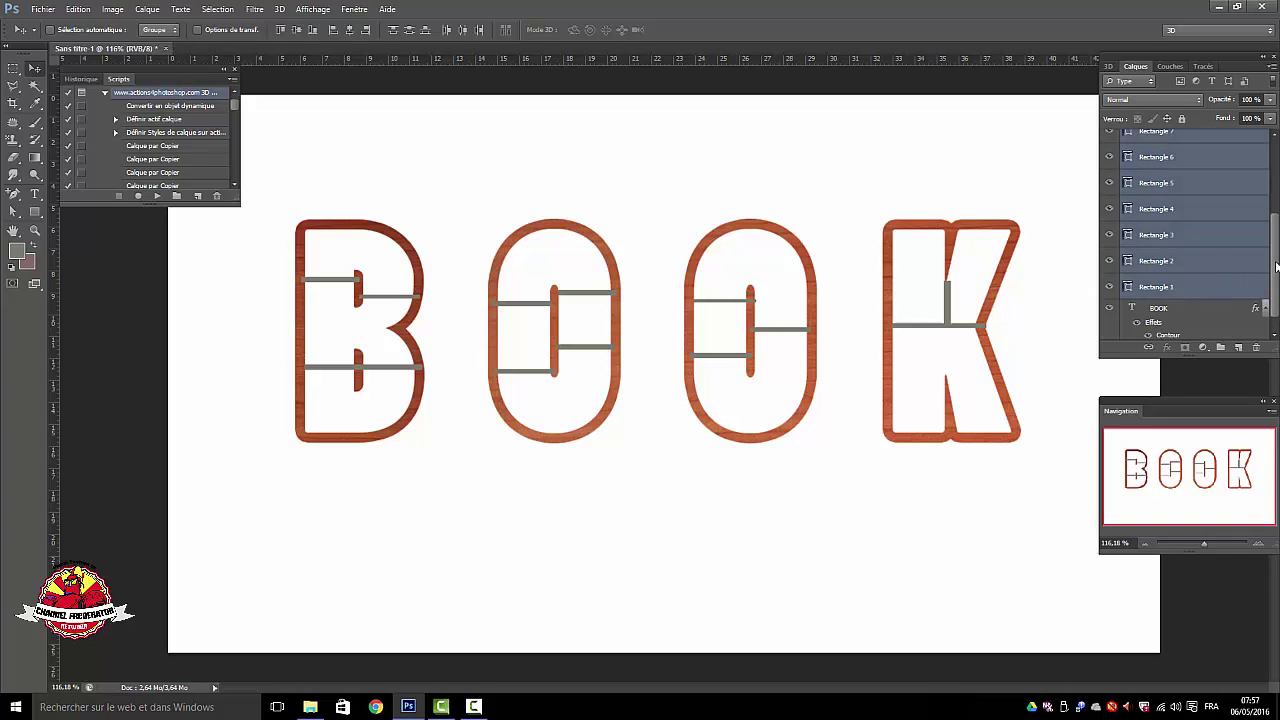
pyautogui.rightClick(1218, 240)
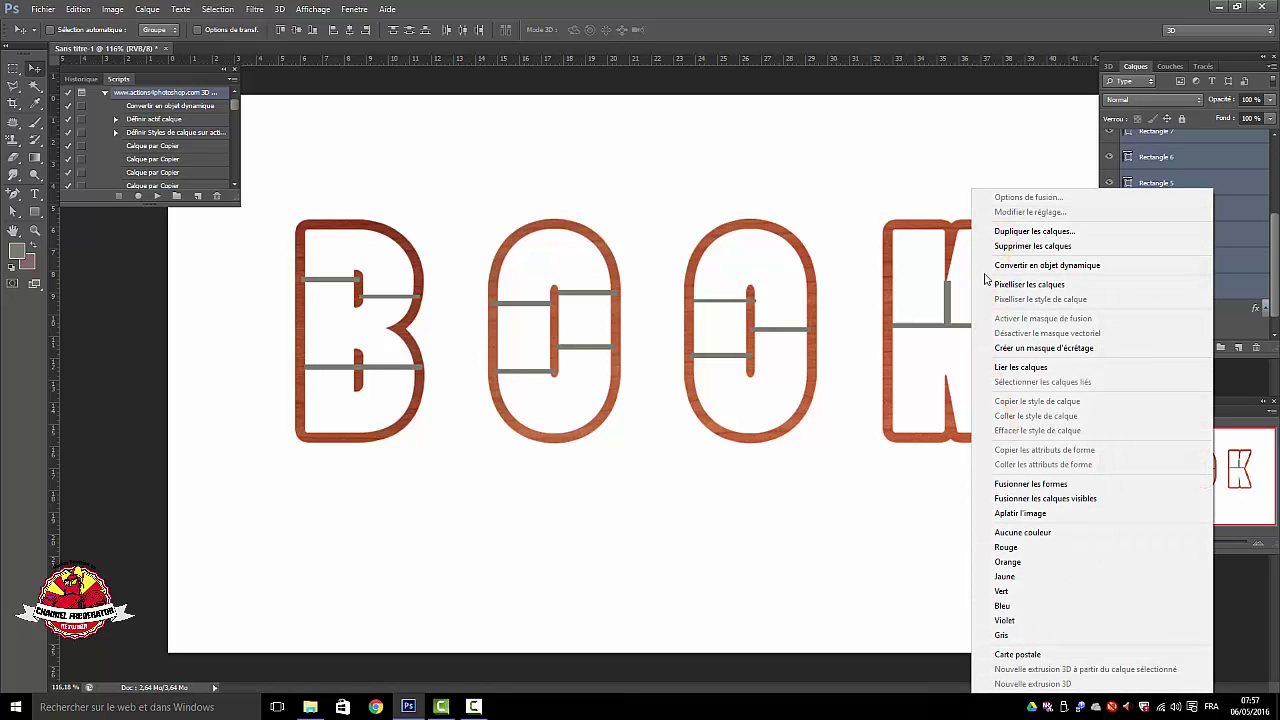
pyautogui.click(1024, 487)
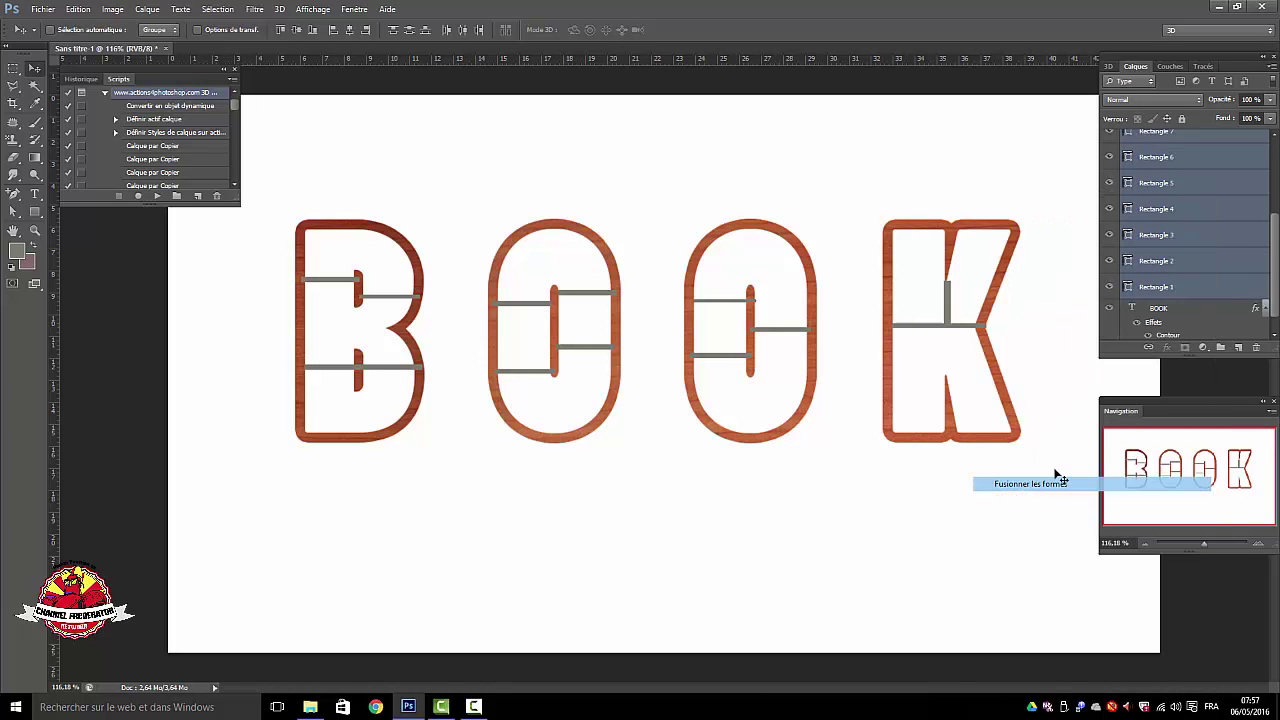
# - Apply a pattern overlay with the light beige wood pattern to the merged shelves layer
pyautogui.click(148, 9)
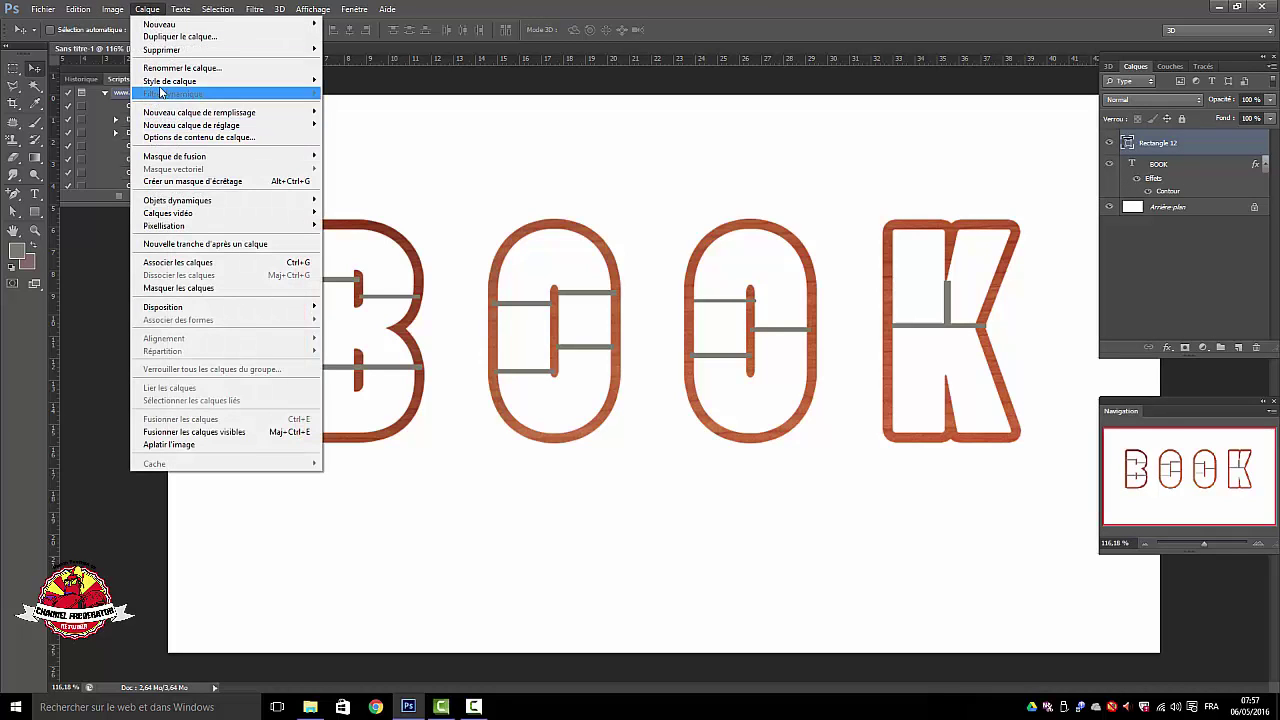
pyautogui.moveTo(162, 86)
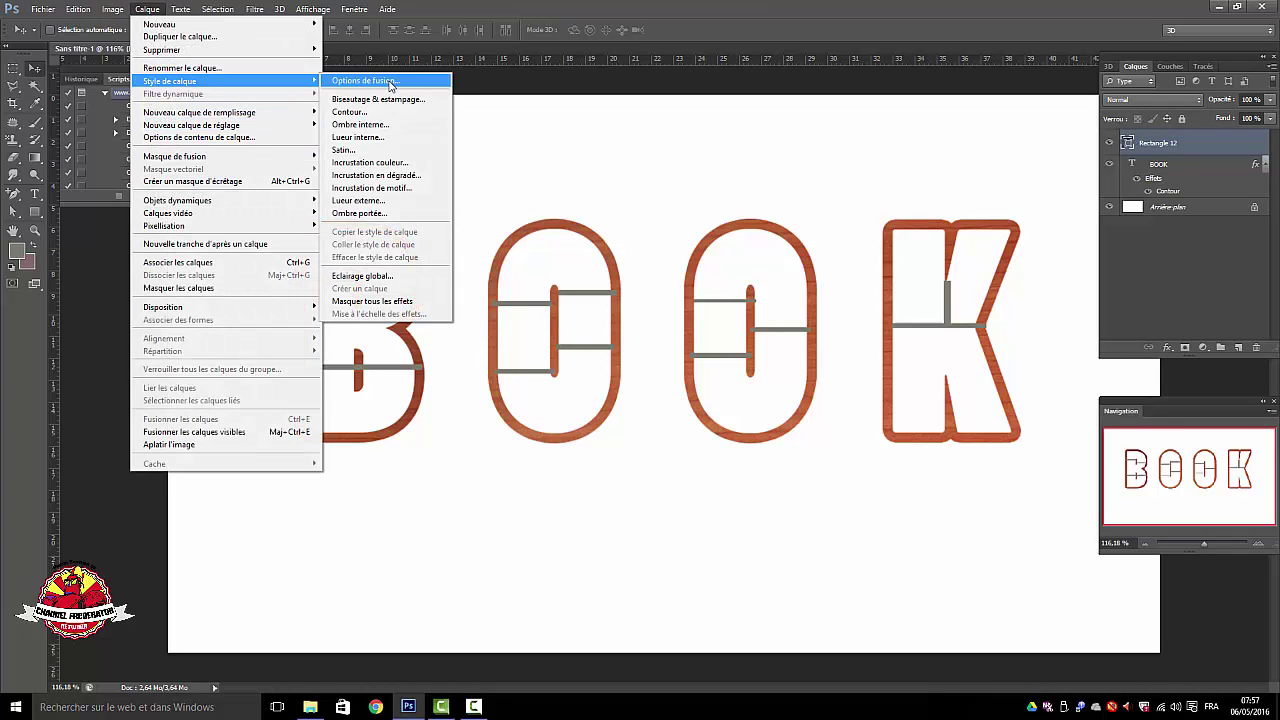
pyautogui.click(378, 80)
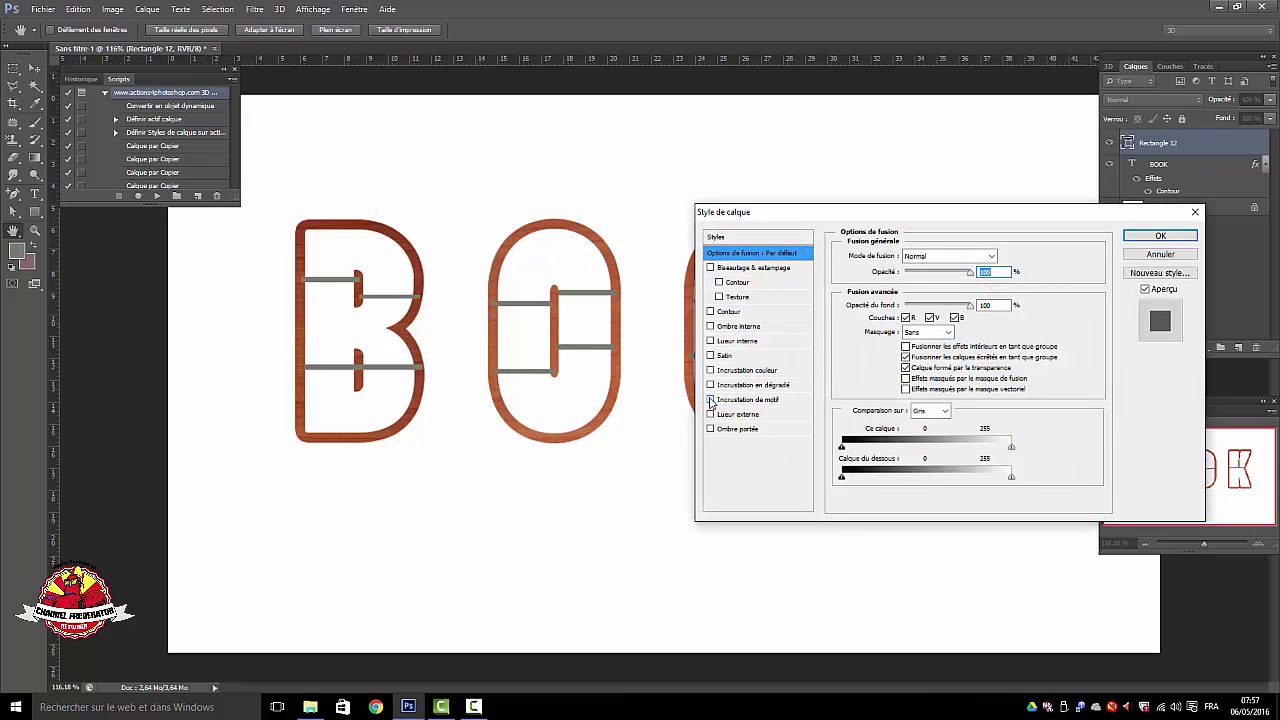
pyautogui.click(711, 400)
pyautogui.click(735, 403)
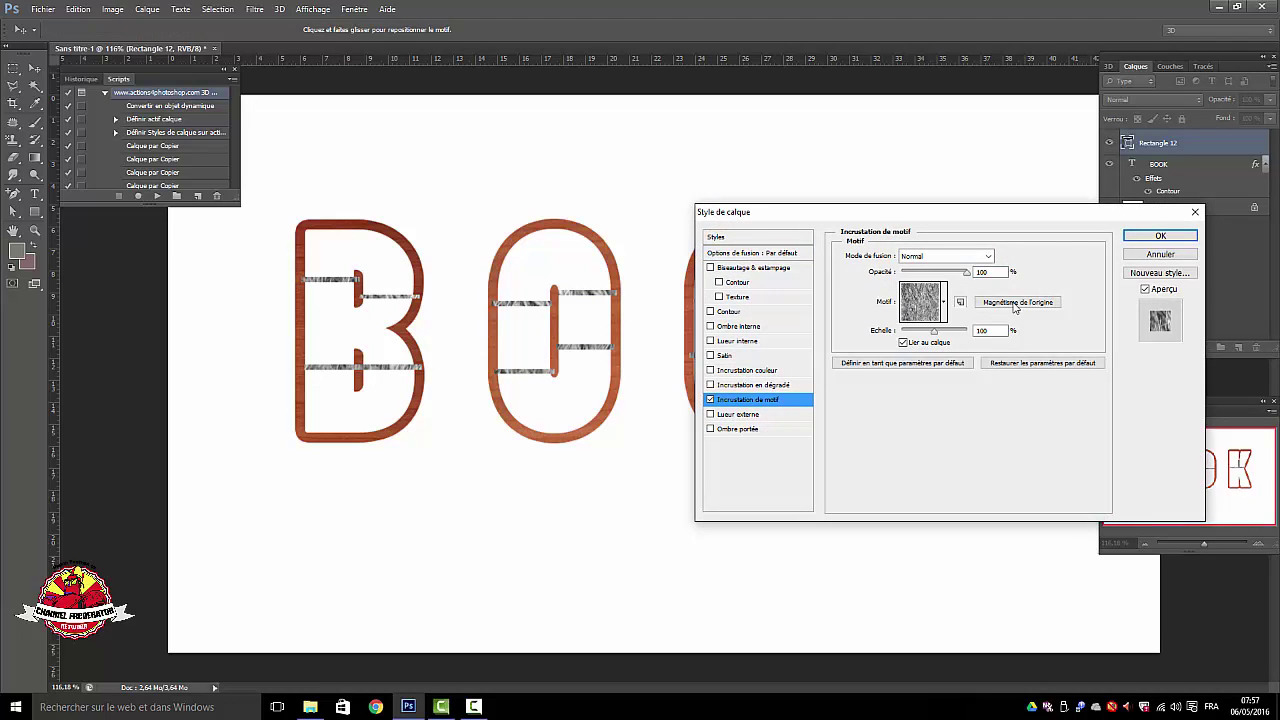
pyautogui.click(944, 301)
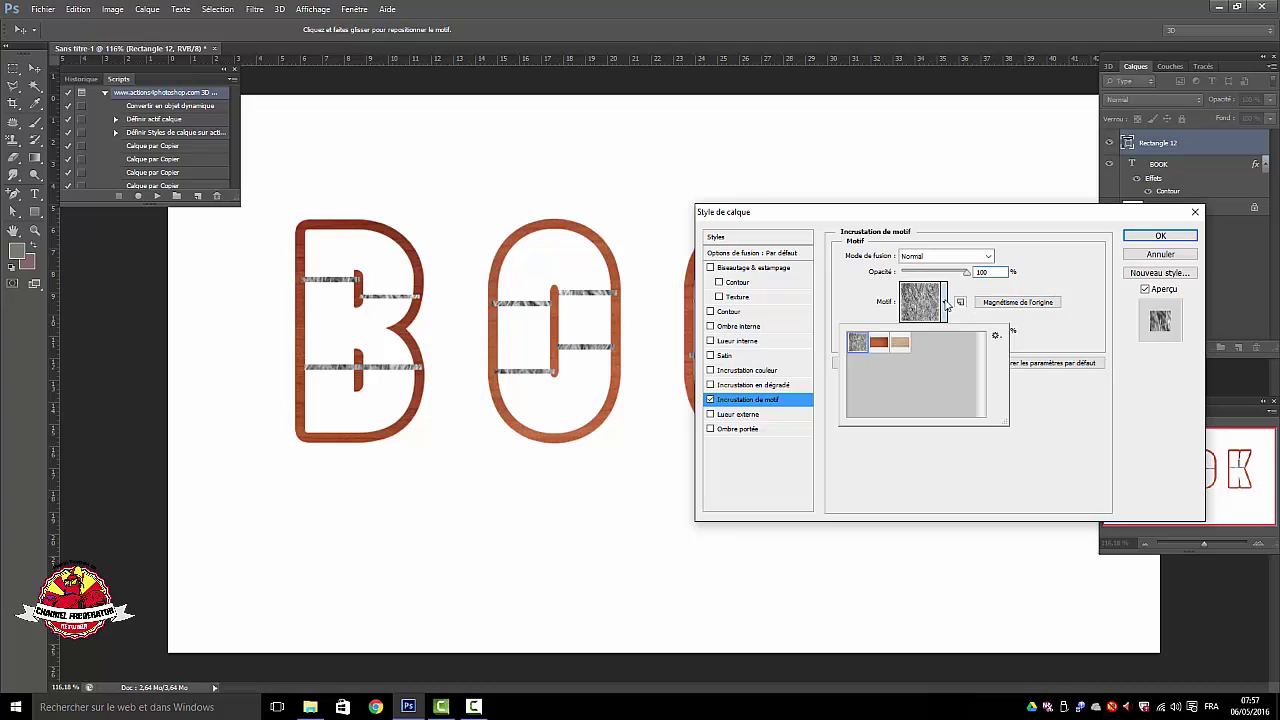
pyautogui.click(902, 346)
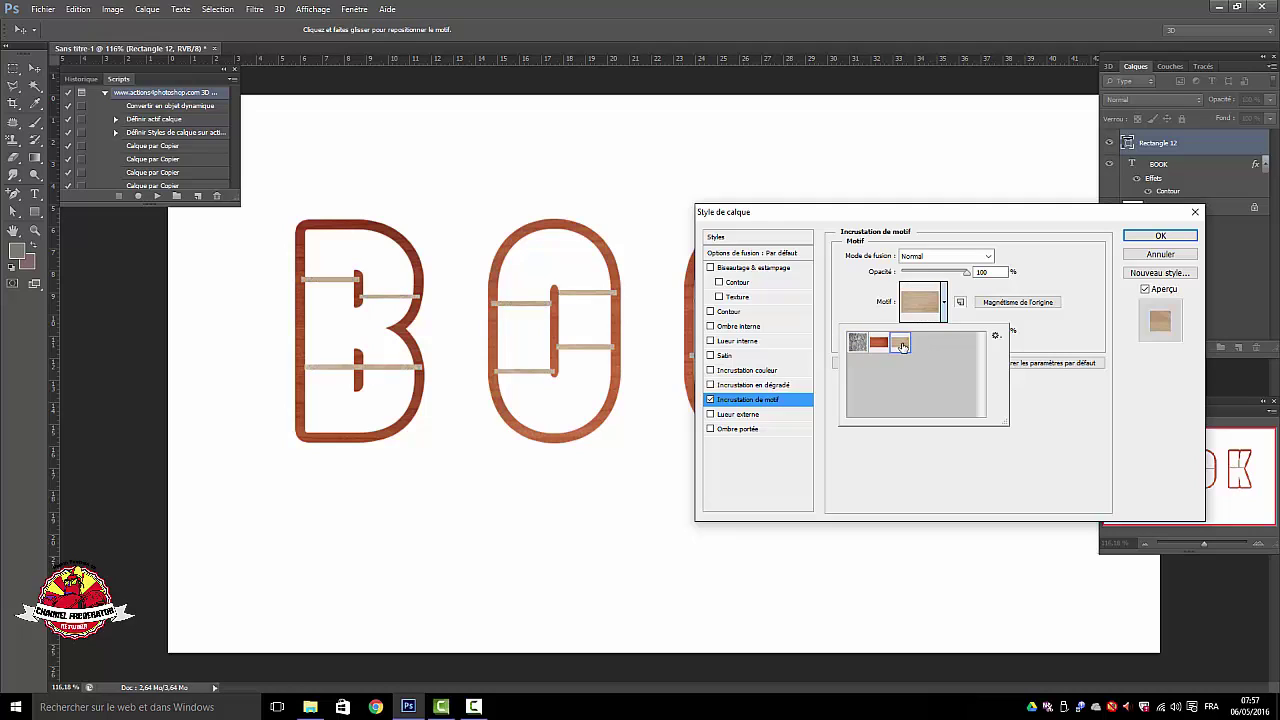
pyautogui.click(1149, 238)
pyautogui.click(1149, 238)
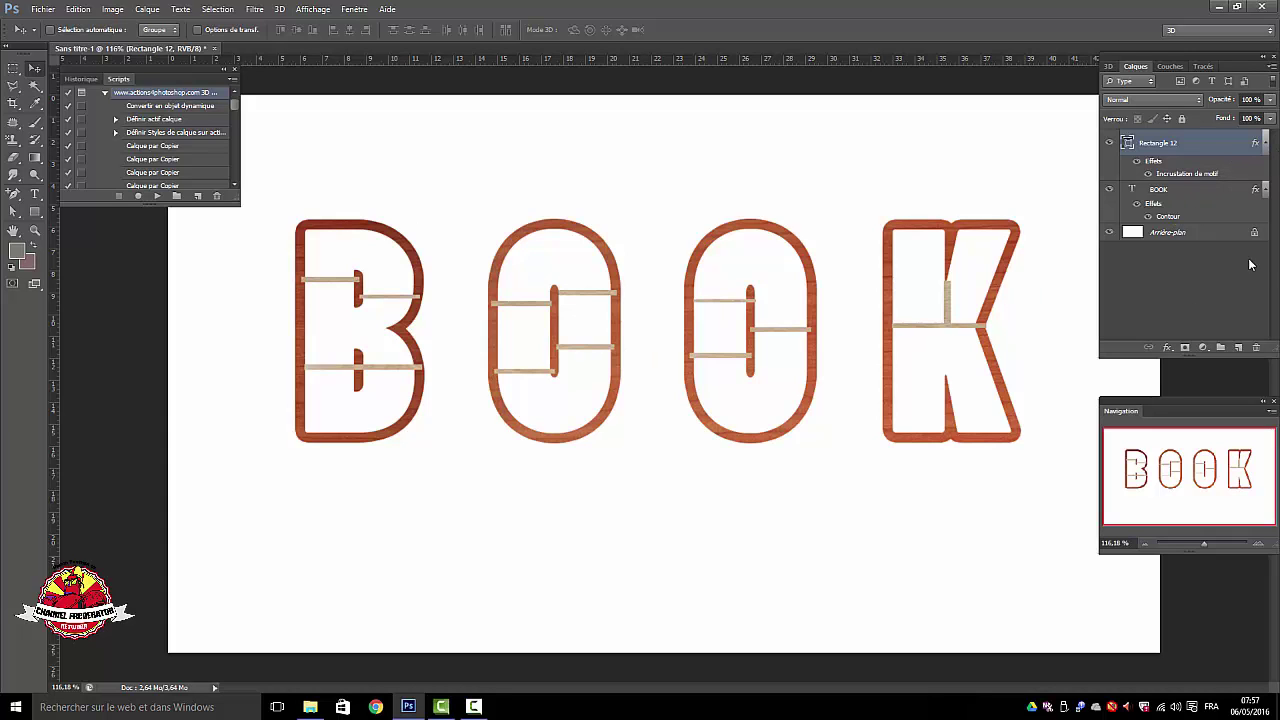
# - Rasterize the layer styles of both the shelves layer and the BOOK text layer
pyautogui.rightClick(1189, 148)
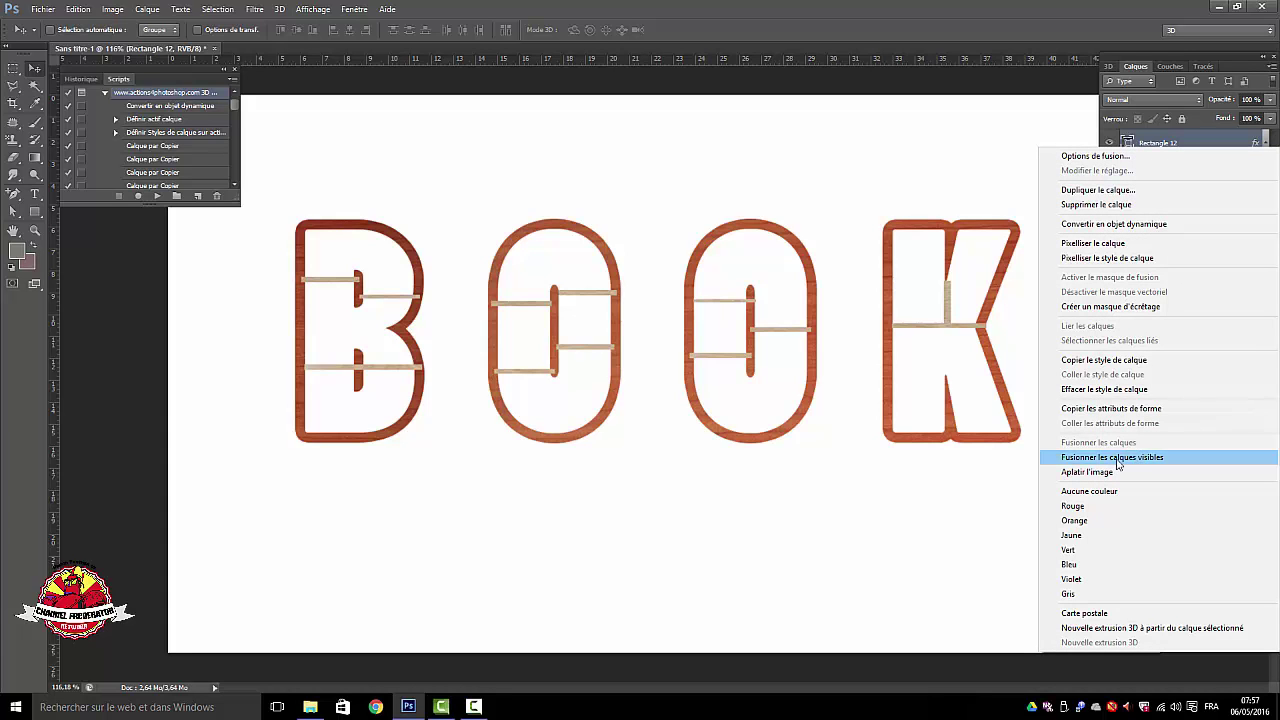
pyautogui.click(1109, 258)
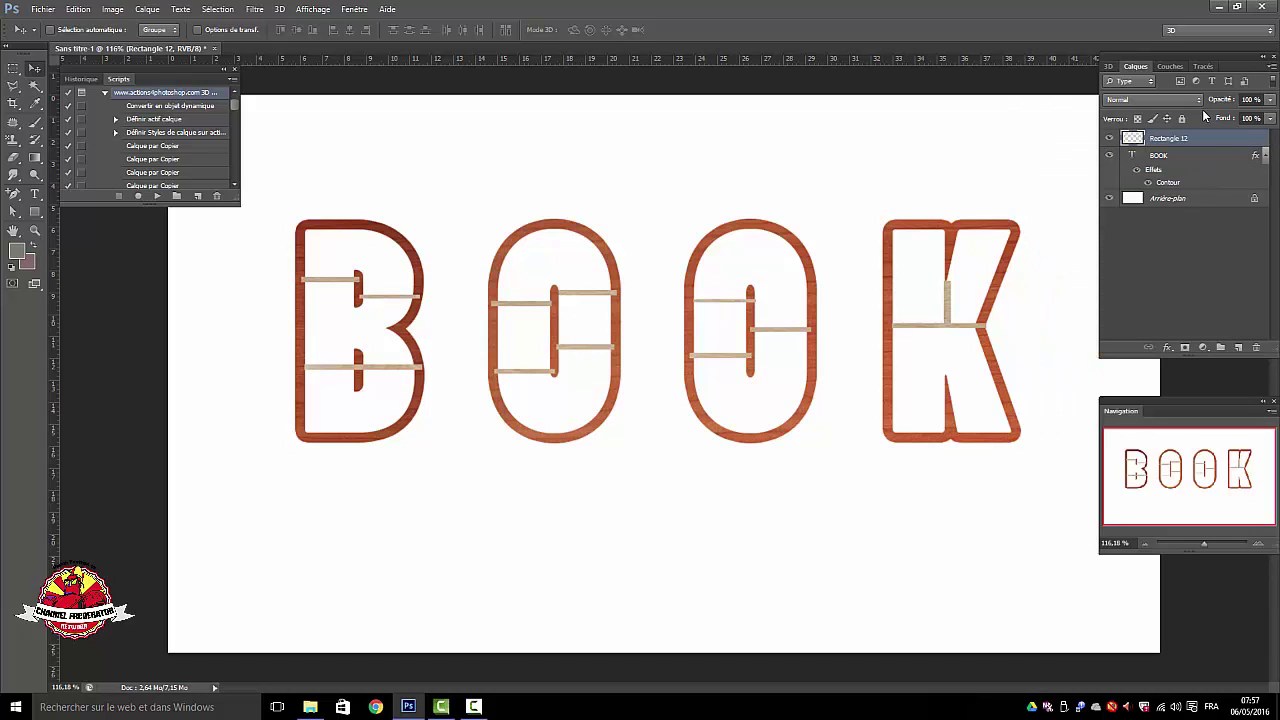
pyautogui.rightClick(1153, 159)
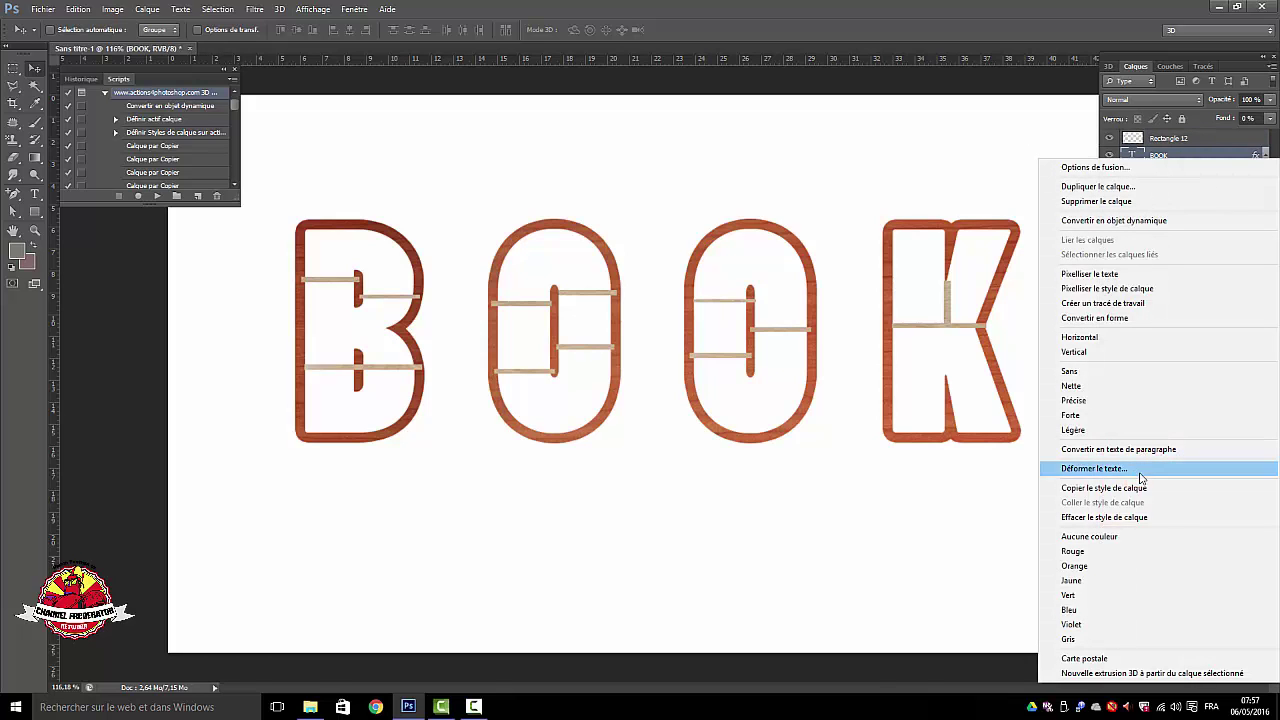
pyautogui.click(1122, 289)
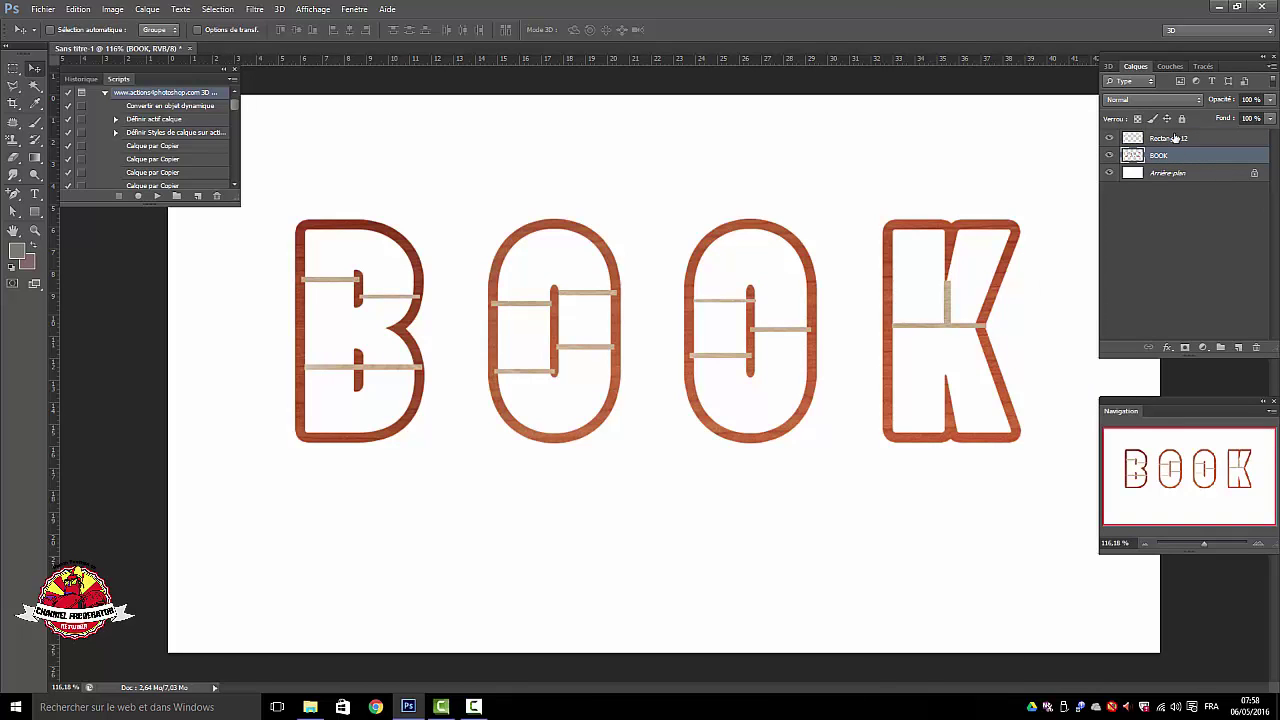
# - Move the shelves layer beneath the BOOK layer, merge BOOK down into it, and deselect the merged layer
pyautogui.moveTo(1175, 138); pyautogui.dragTo(1182, 160)
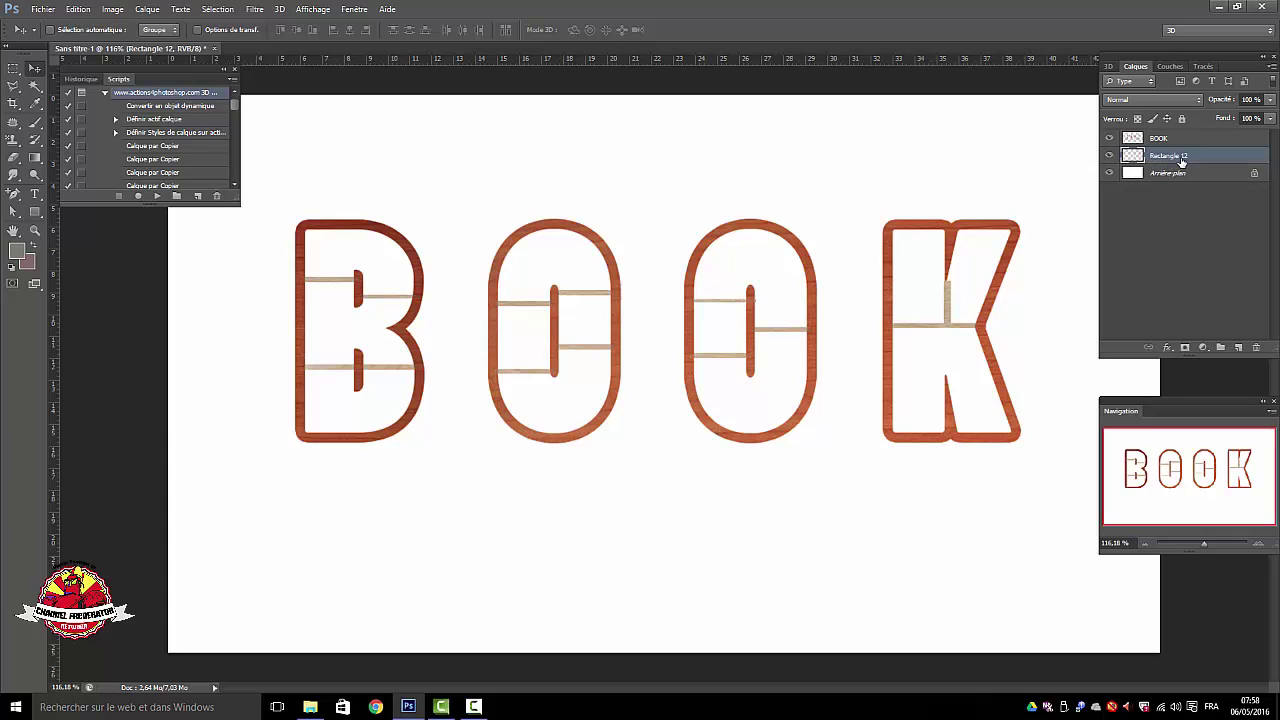
pyautogui.rightClick(1160, 139)
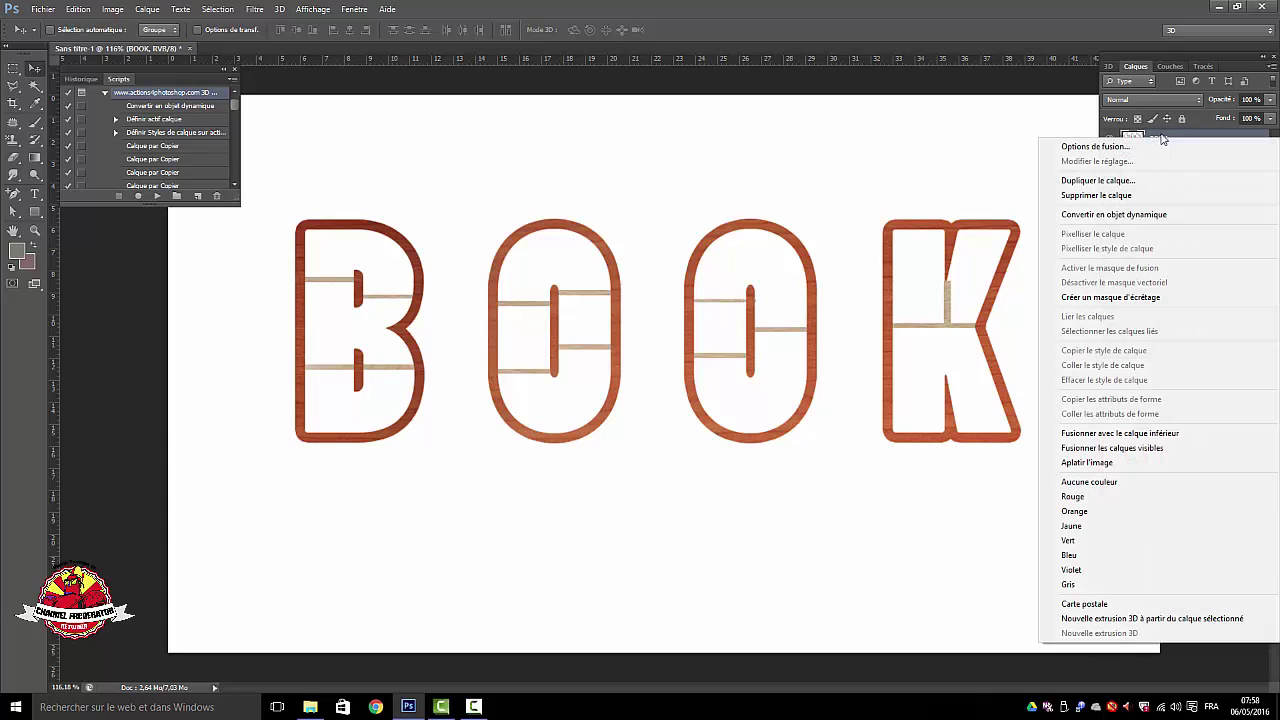
pyautogui.click(1087, 437)
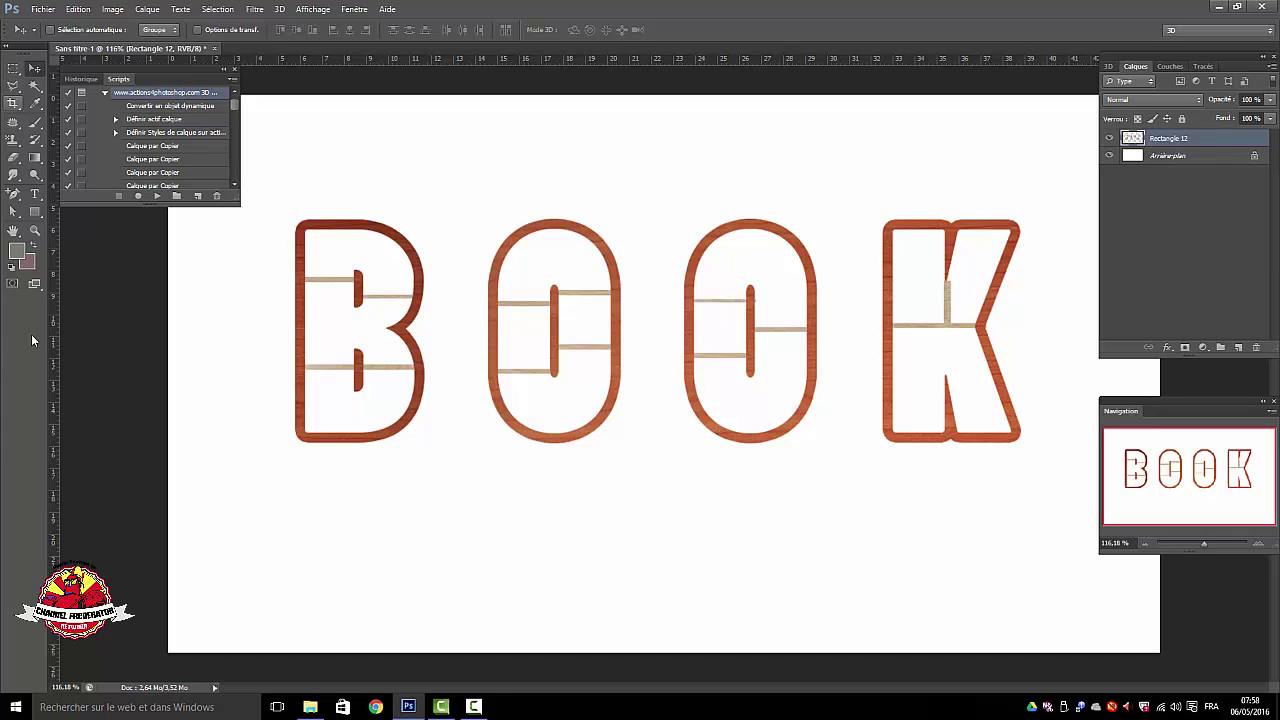
pyautogui.click(1160, 285)
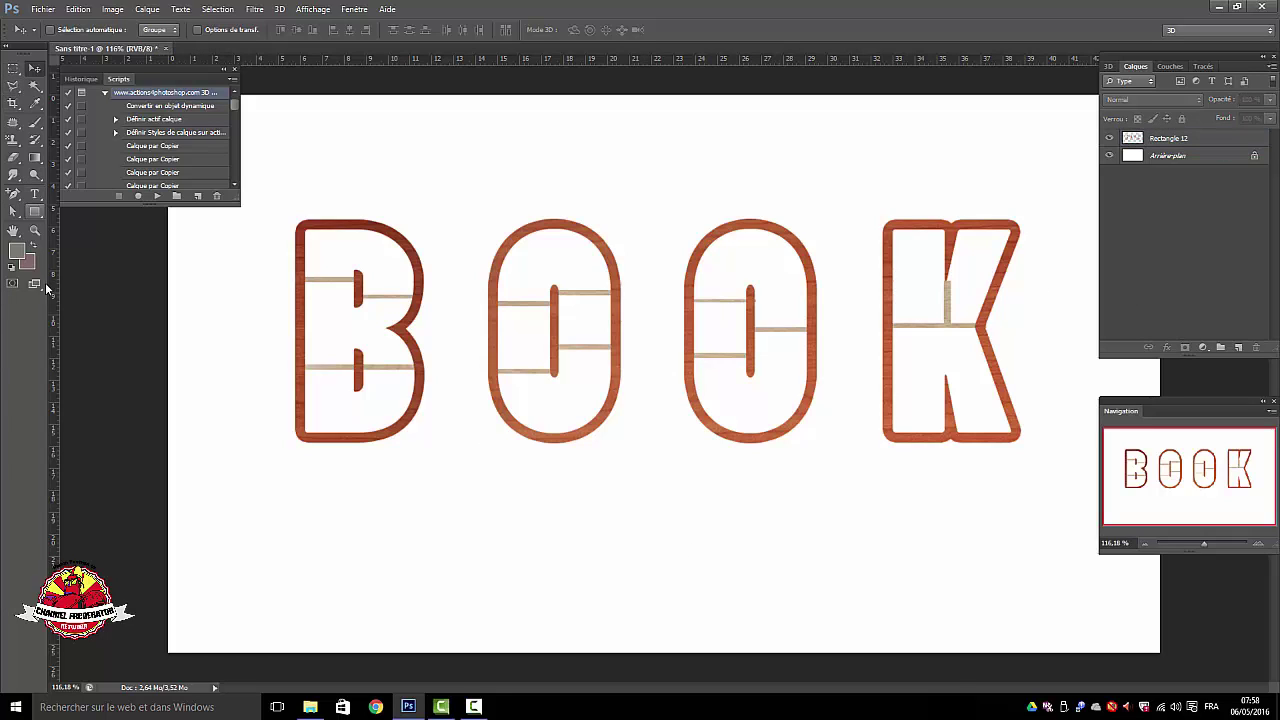
# - Draw an upright book rectangle about 16 × 78 px between the first O's left-hand shelves and fill it with magenta
pyautogui.click(40, 218)
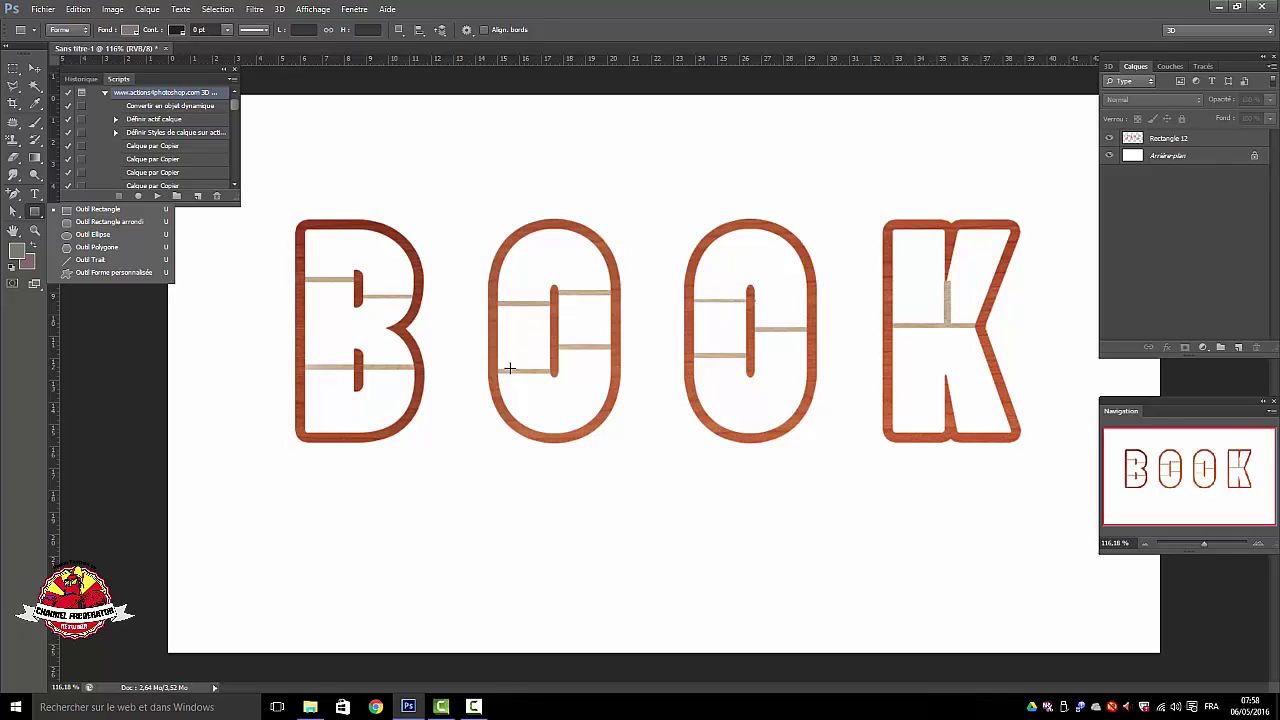
pyautogui.moveTo(510, 369); pyautogui.dragTo(520, 312)
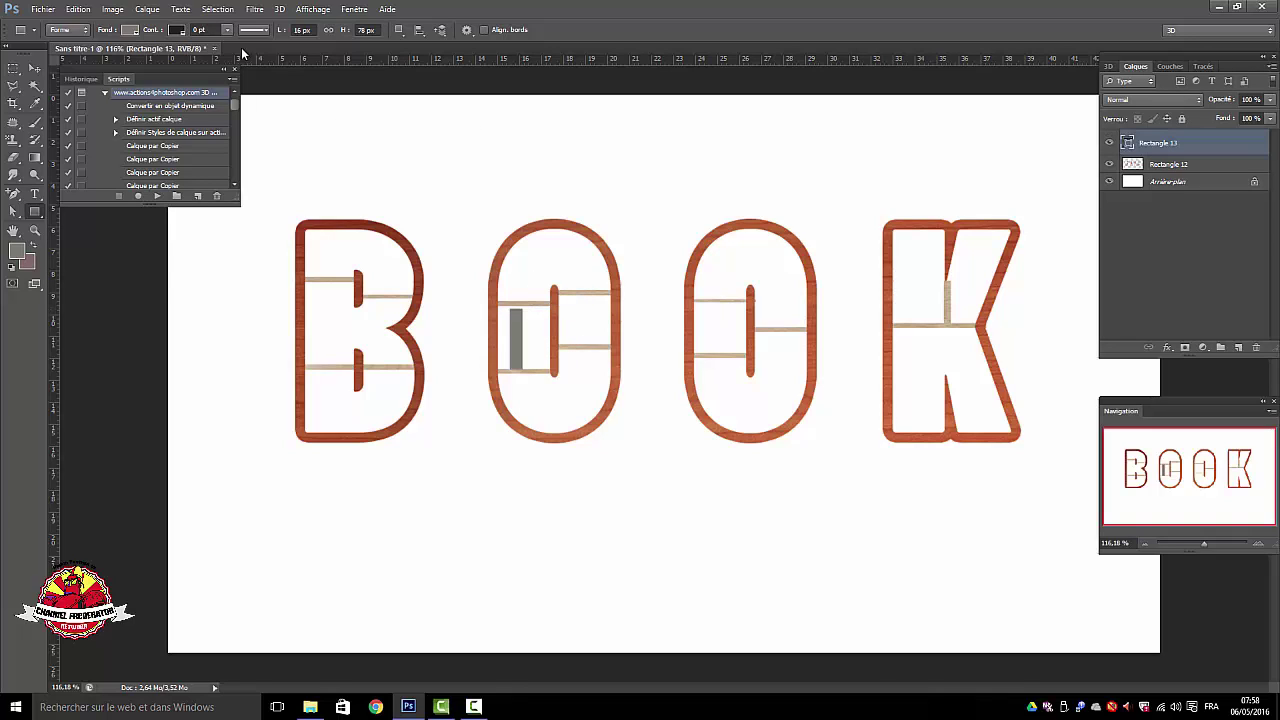
pyautogui.click(129, 30)
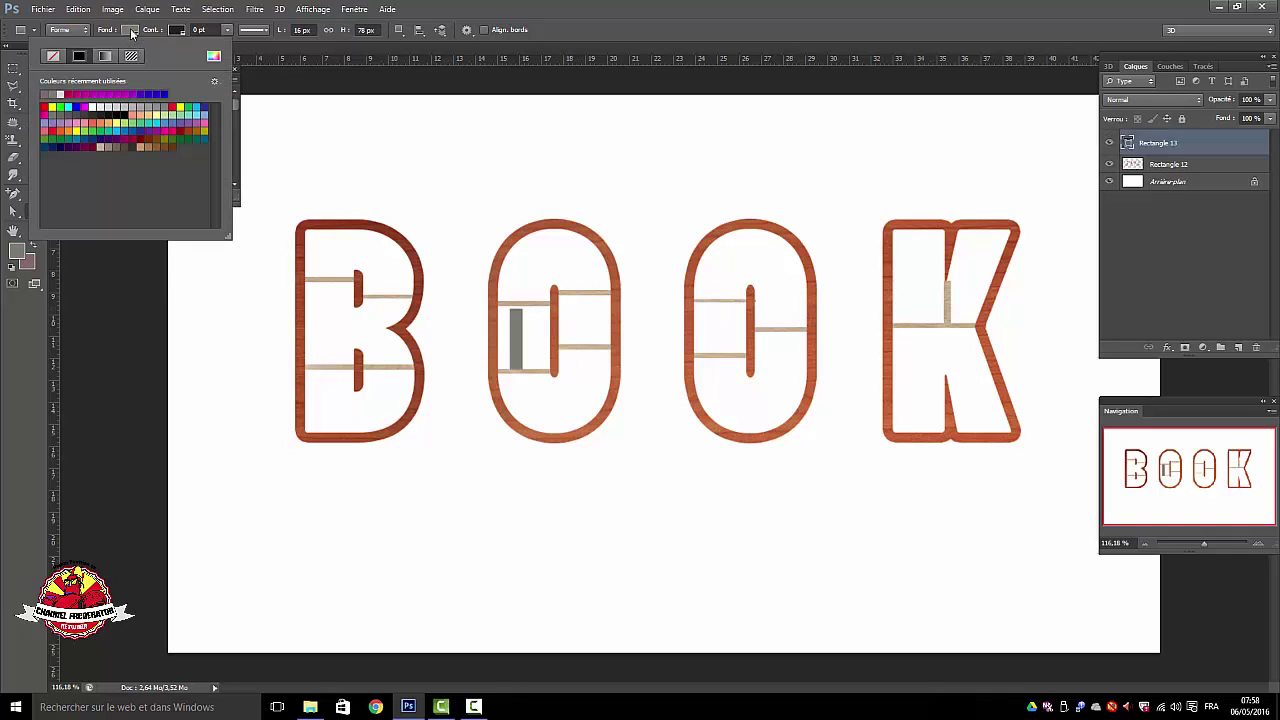
pyautogui.click(171, 124)
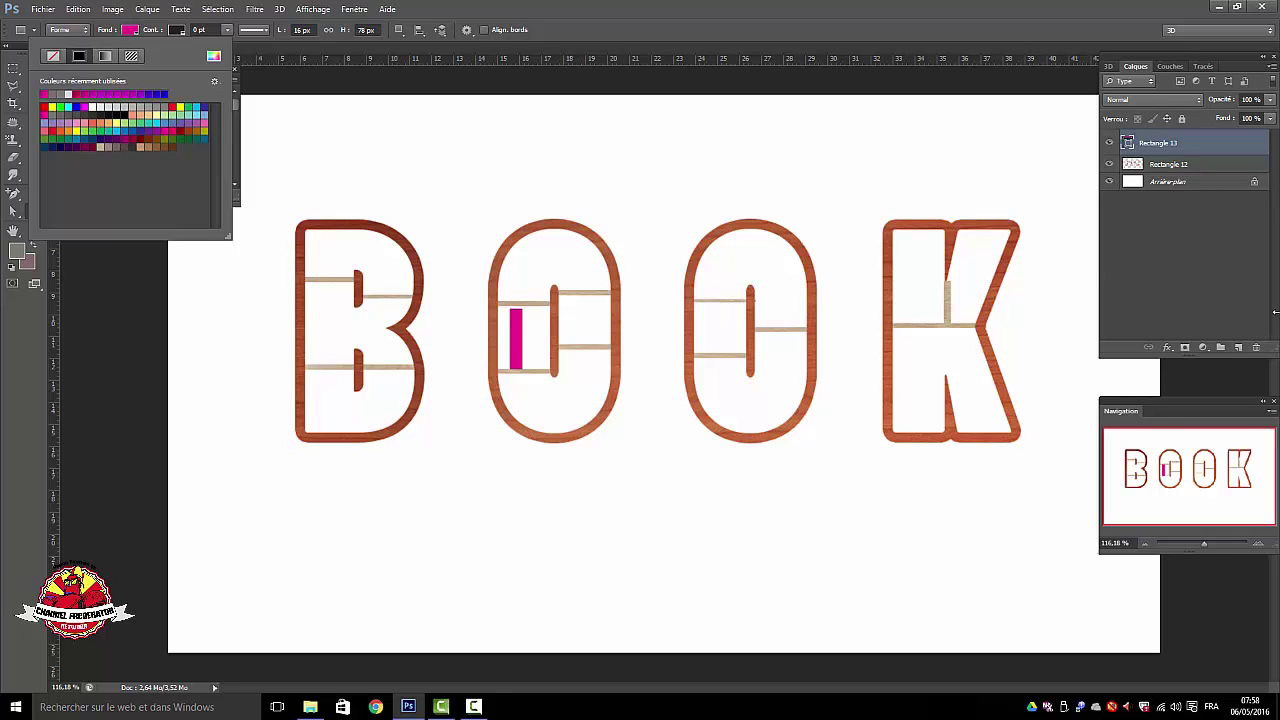
pyautogui.click(1210, 246)
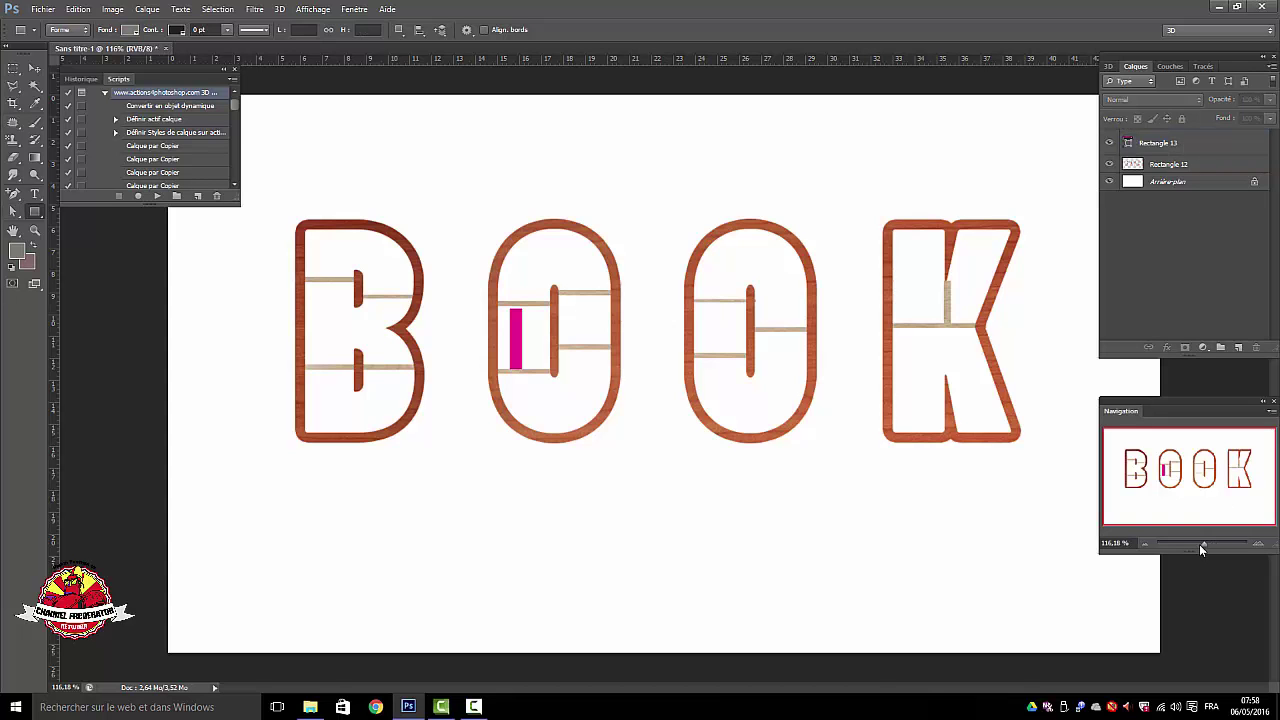
# - Rasterize the magenta book's shape layer, Rectangle 13
pyautogui.moveTo(1202, 544); pyautogui.dragTo(1222, 540)
pyautogui.click(1154, 441)
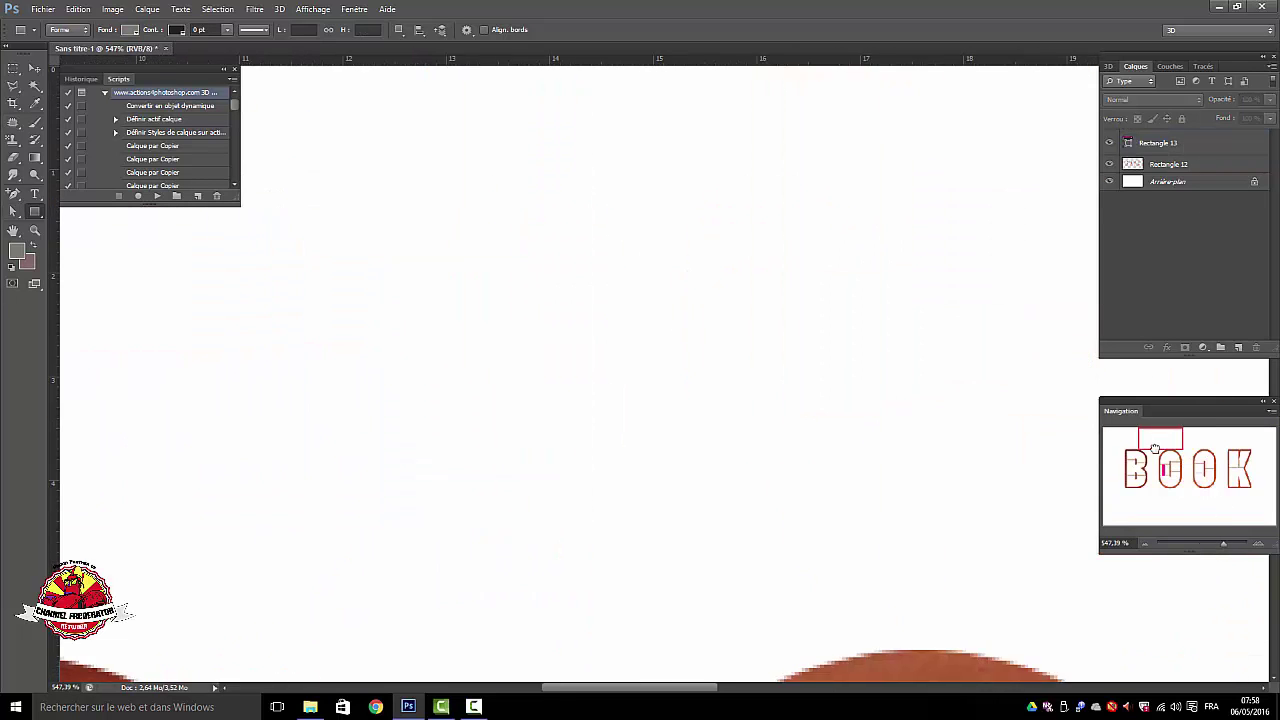
pyautogui.moveTo(1154, 447); pyautogui.dragTo(1160, 468)
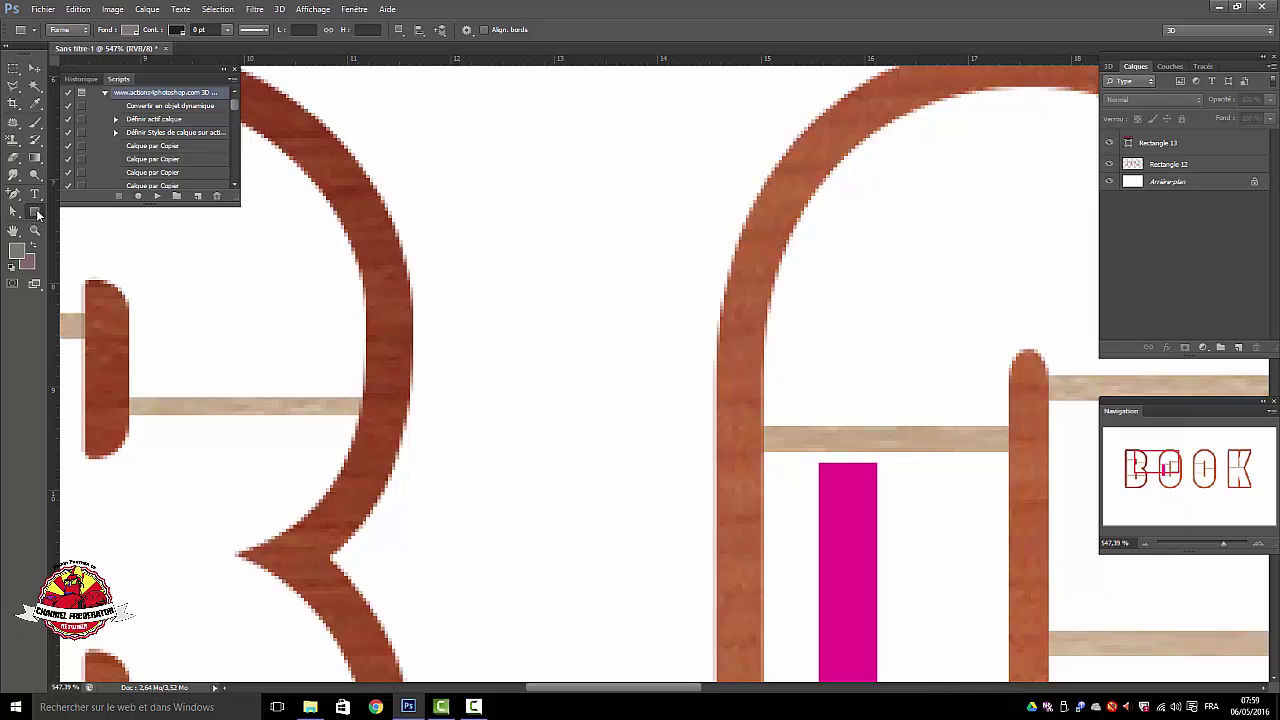
pyautogui.click(14, 71)
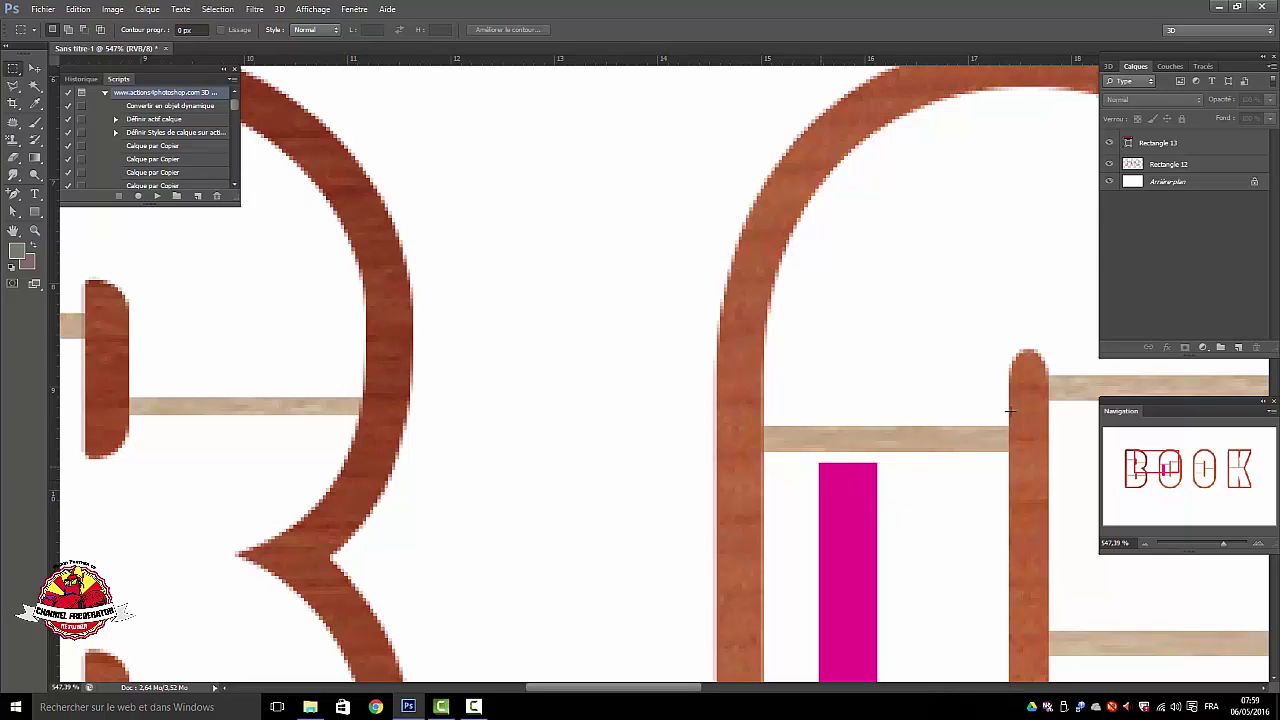
pyautogui.rightClick(1160, 143)
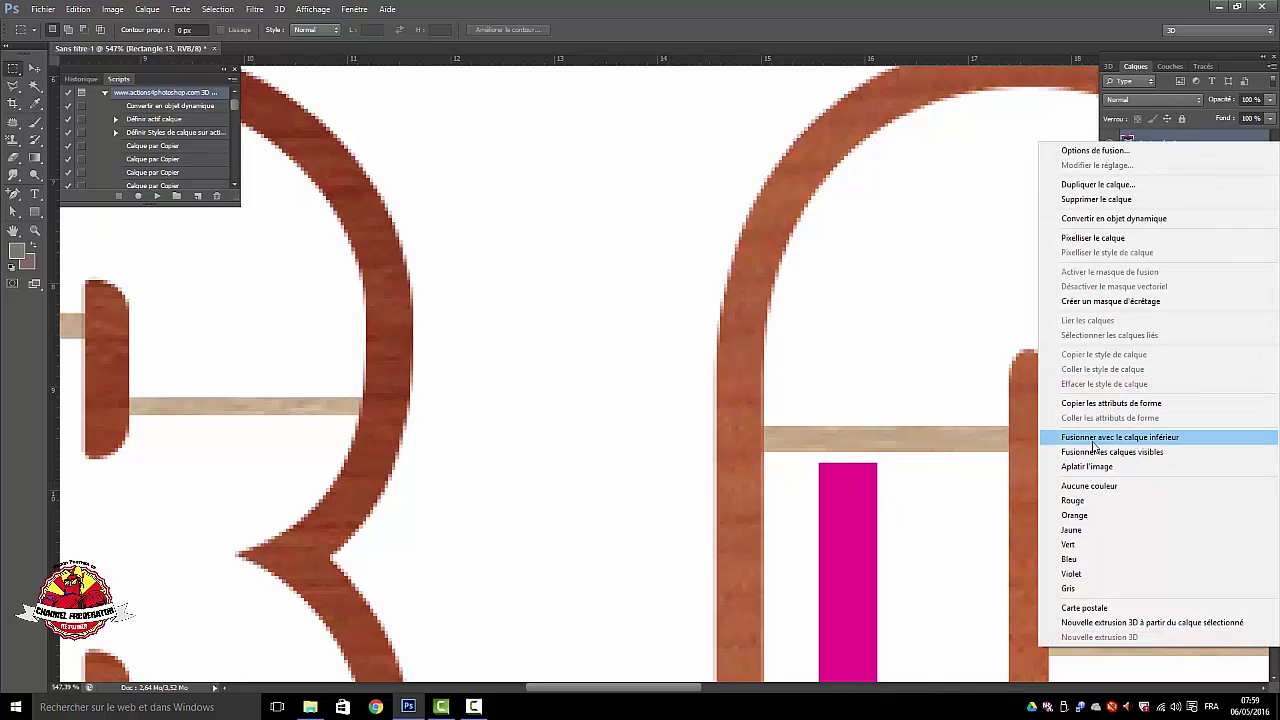
pyautogui.click(1082, 241)
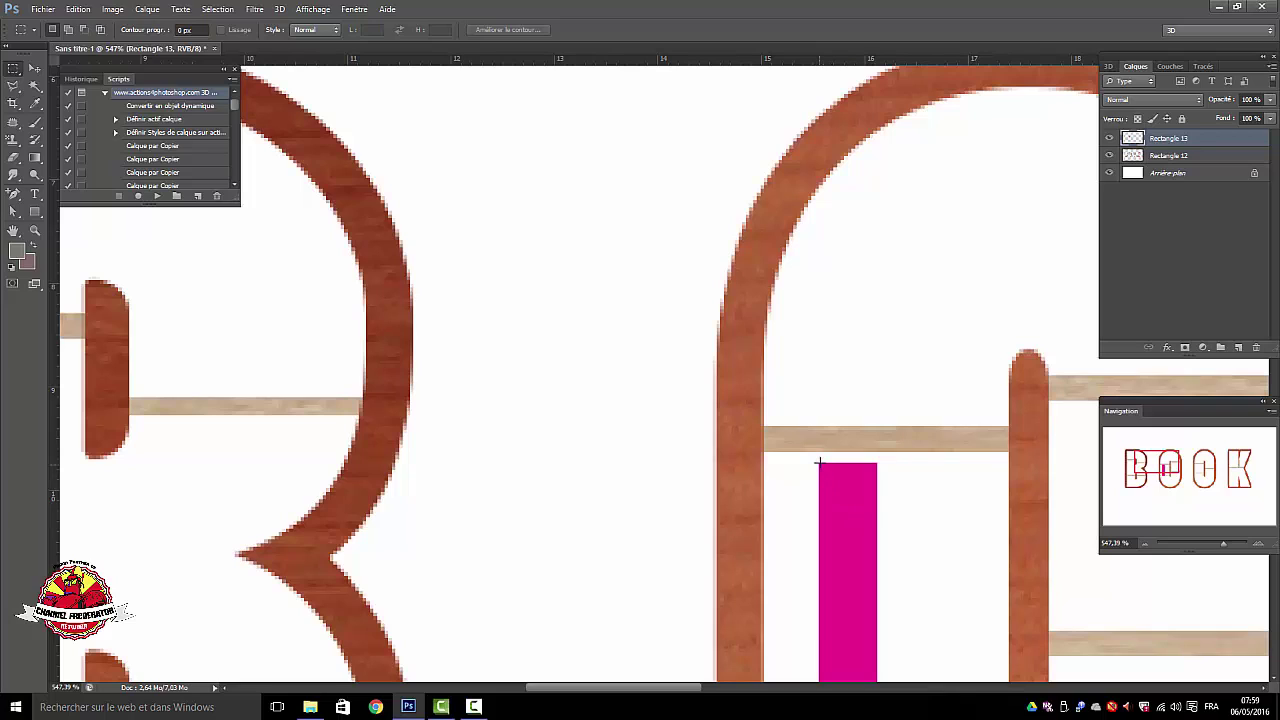
# - Select a thin strip across the top of the magenta book and fill it with white at 100% opacity
pyautogui.moveTo(818, 465); pyautogui.dragTo(875, 476)
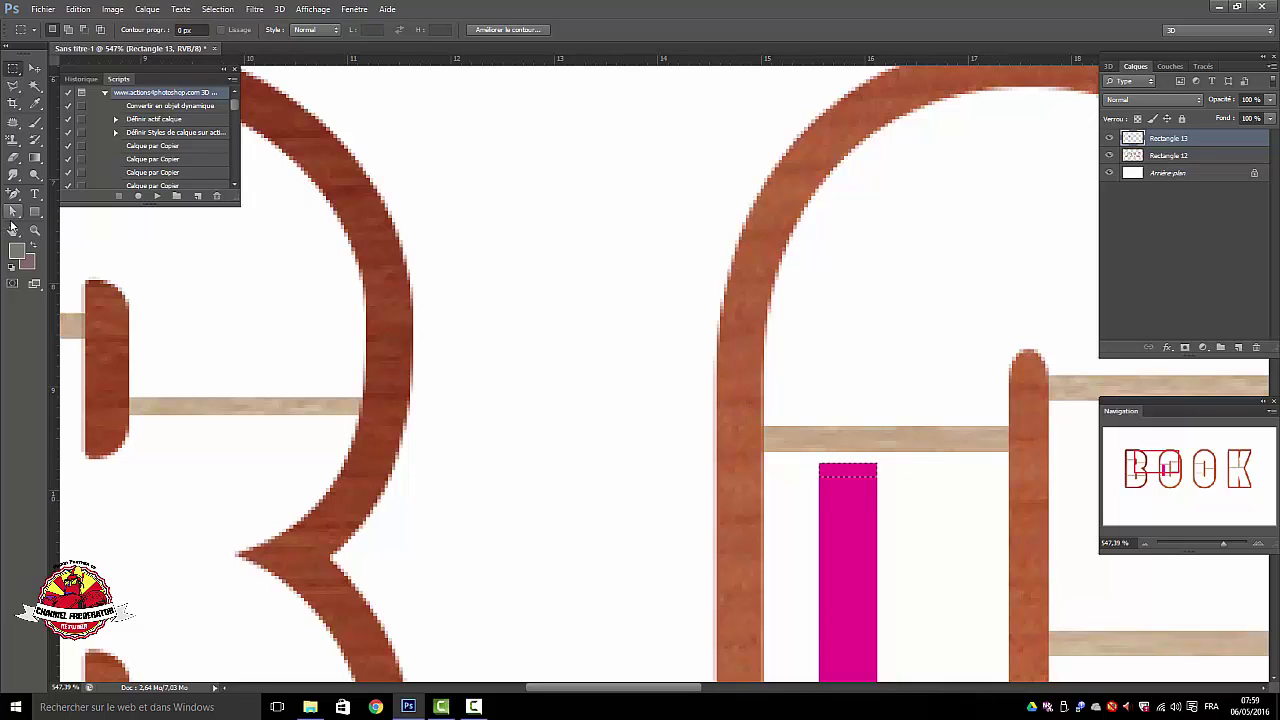
pyautogui.click(11, 268)
pyautogui.press('x')
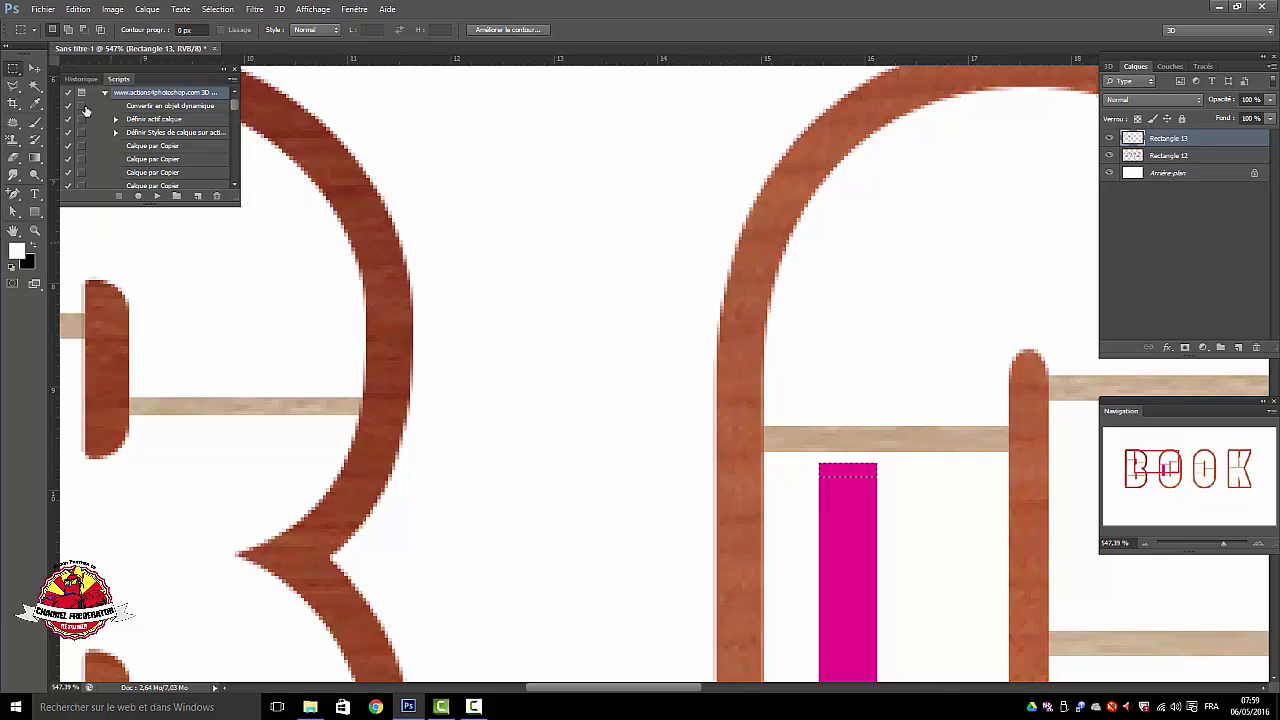
pyautogui.click(77, 10)
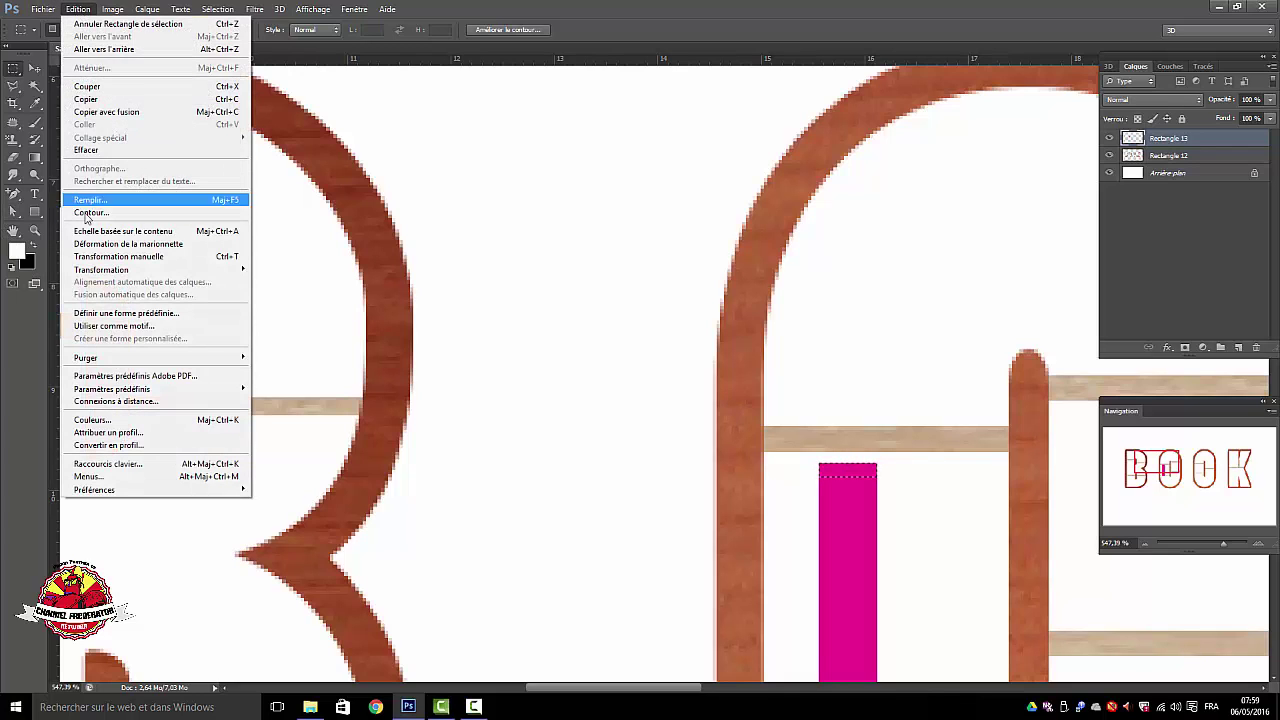
pyautogui.click(230, 199)
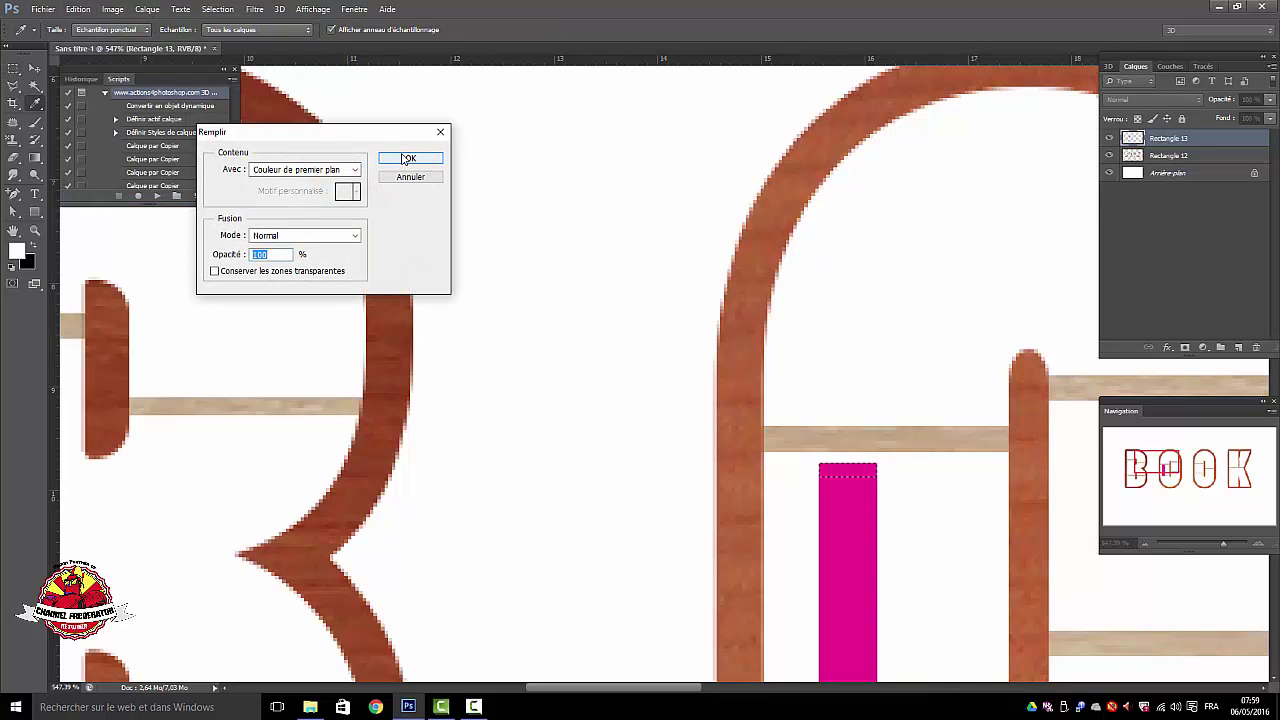
pyautogui.click(405, 158)
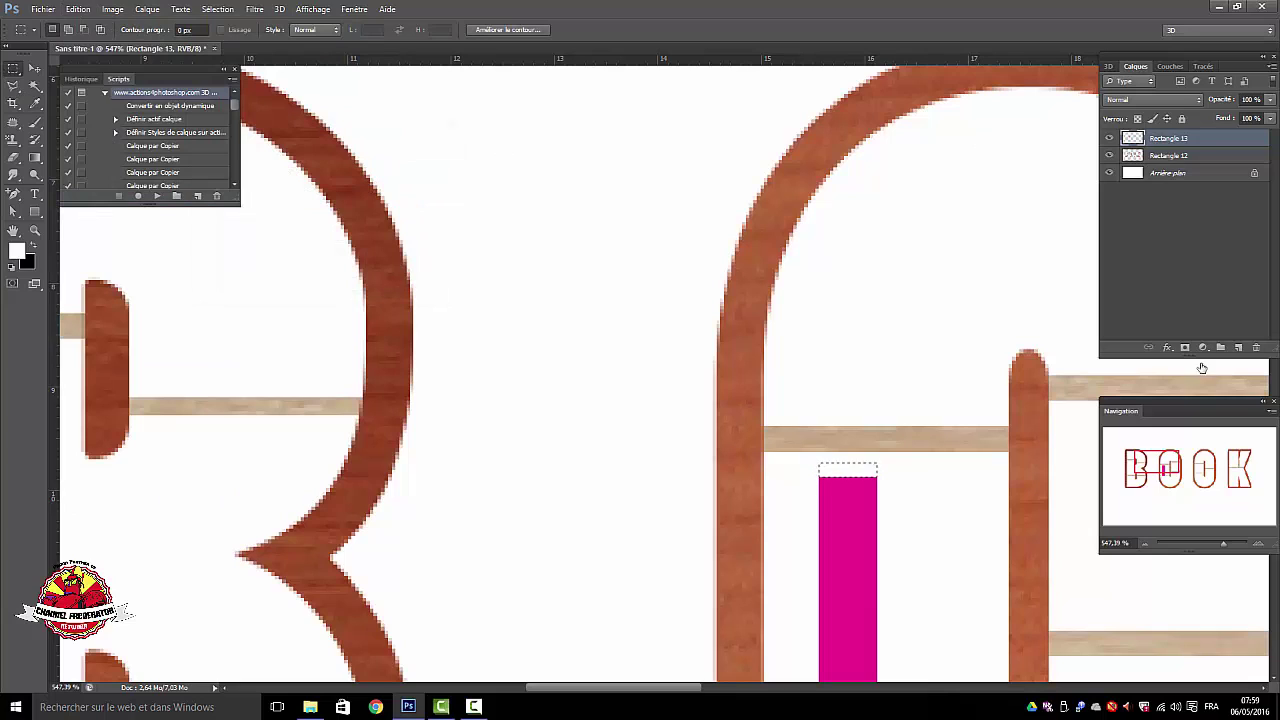
# - Deselect the white strip and hide the Arrière-plan background layer
pyautogui.click(210, 10)
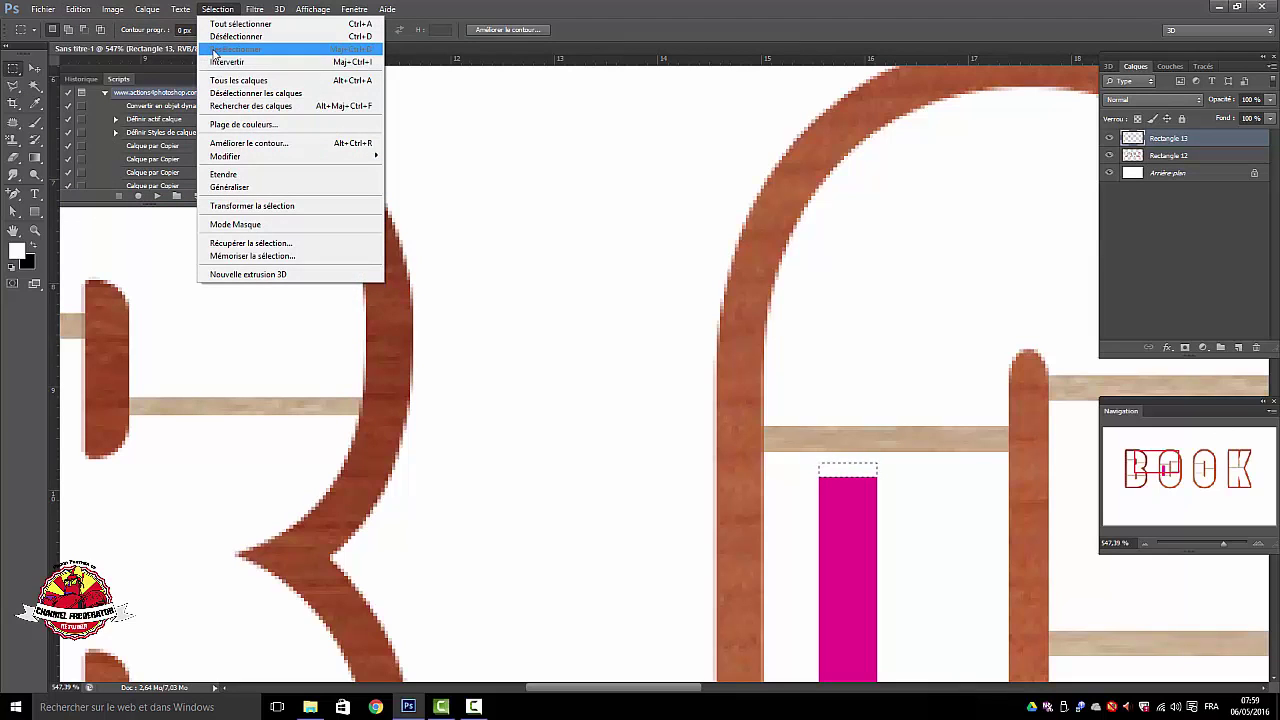
pyautogui.click(218, 37)
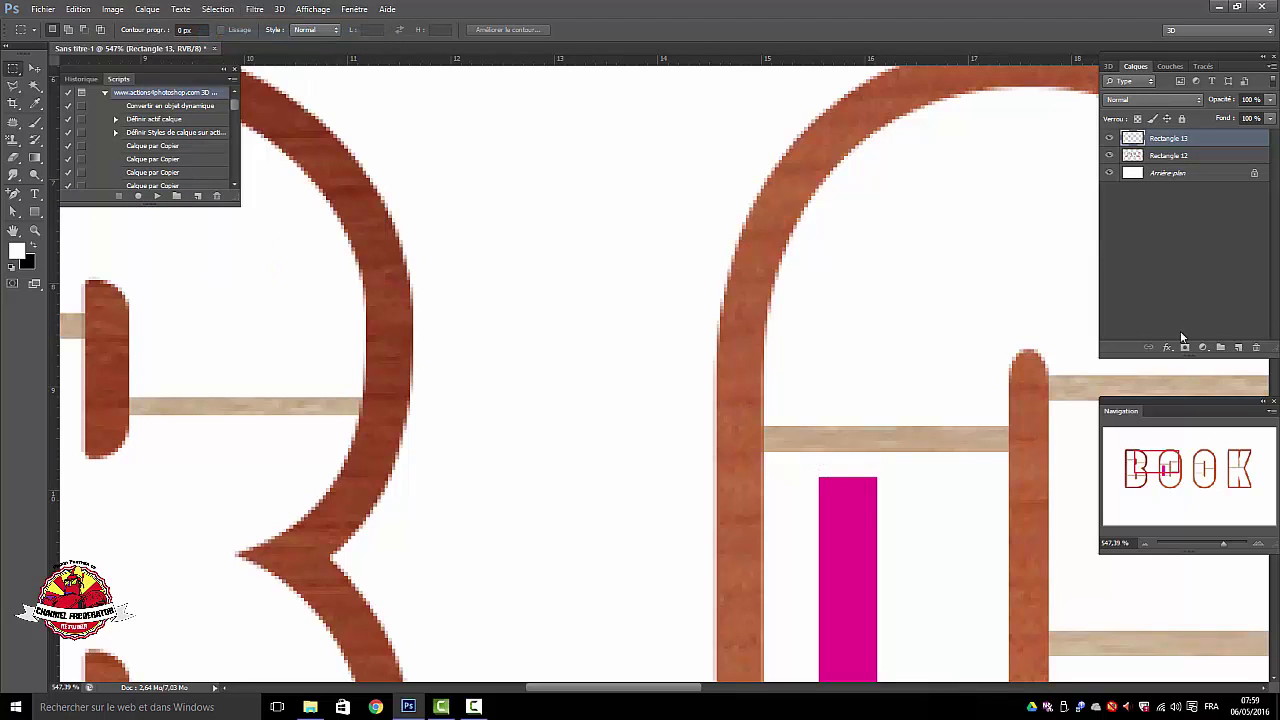
pyautogui.click(1109, 175)
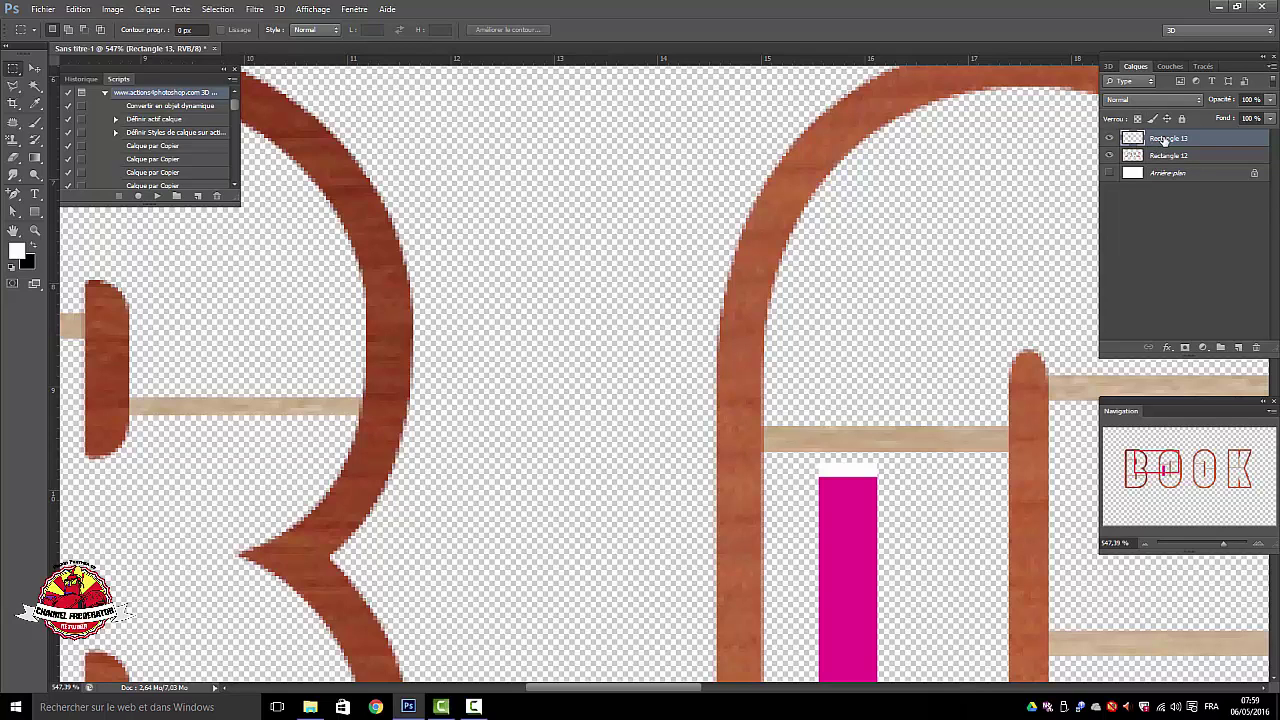
# - Duplicate the Rectangle 13 book layer and recolour the copy's magenta area blue using Replace Color with hue -87
pyautogui.moveTo(1165, 140); pyautogui.dragTo(1239, 347)
pyautogui.click(111, 12)
pyautogui.moveTo(118, 44)
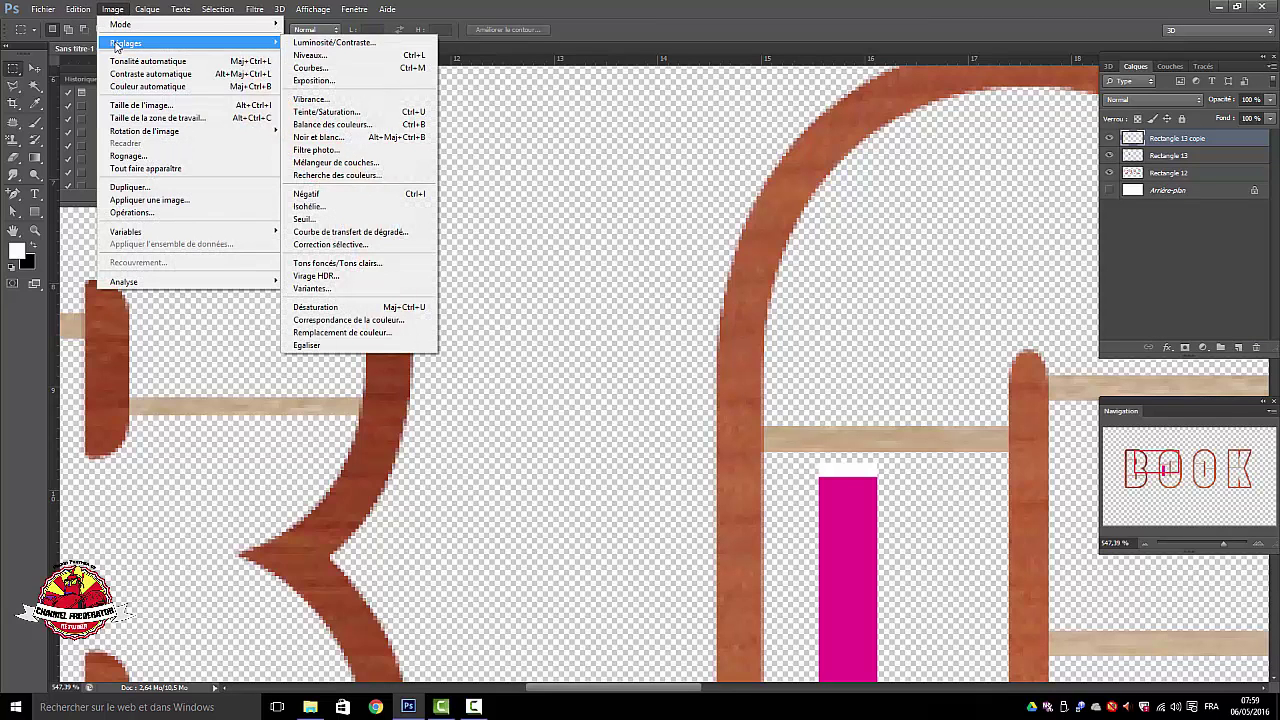
pyautogui.click(342, 332)
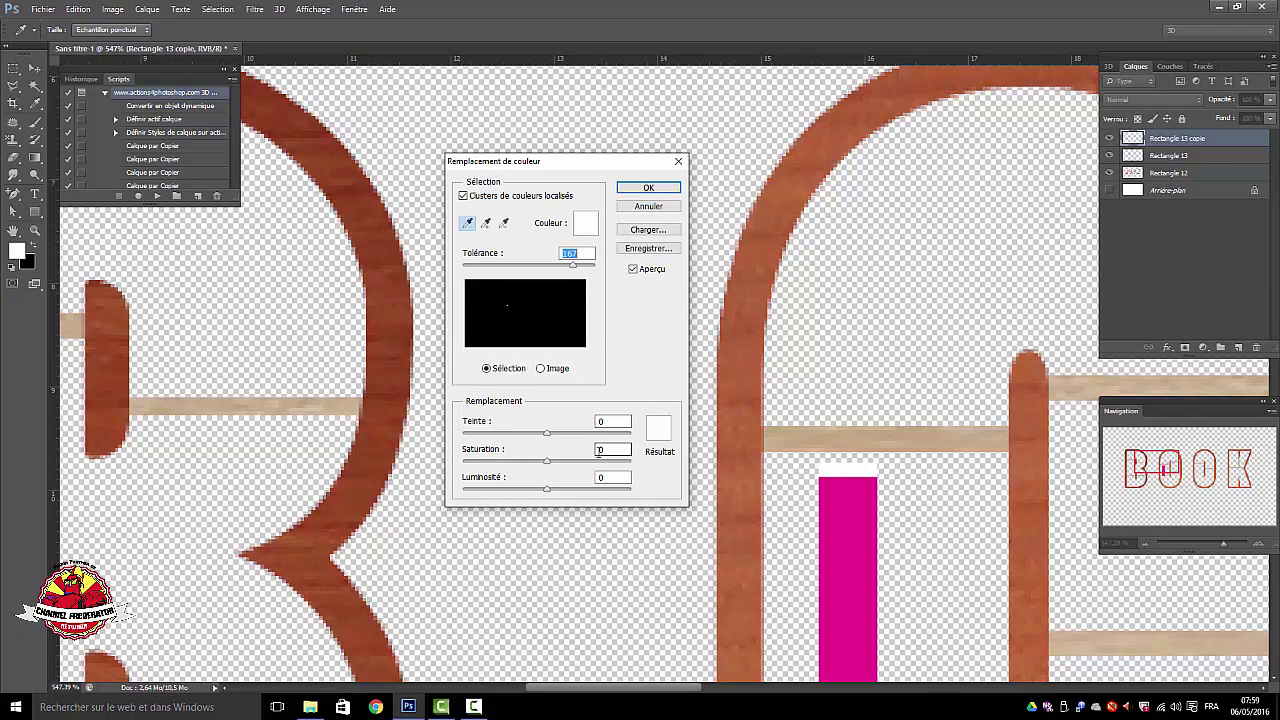
pyautogui.click(842, 578)
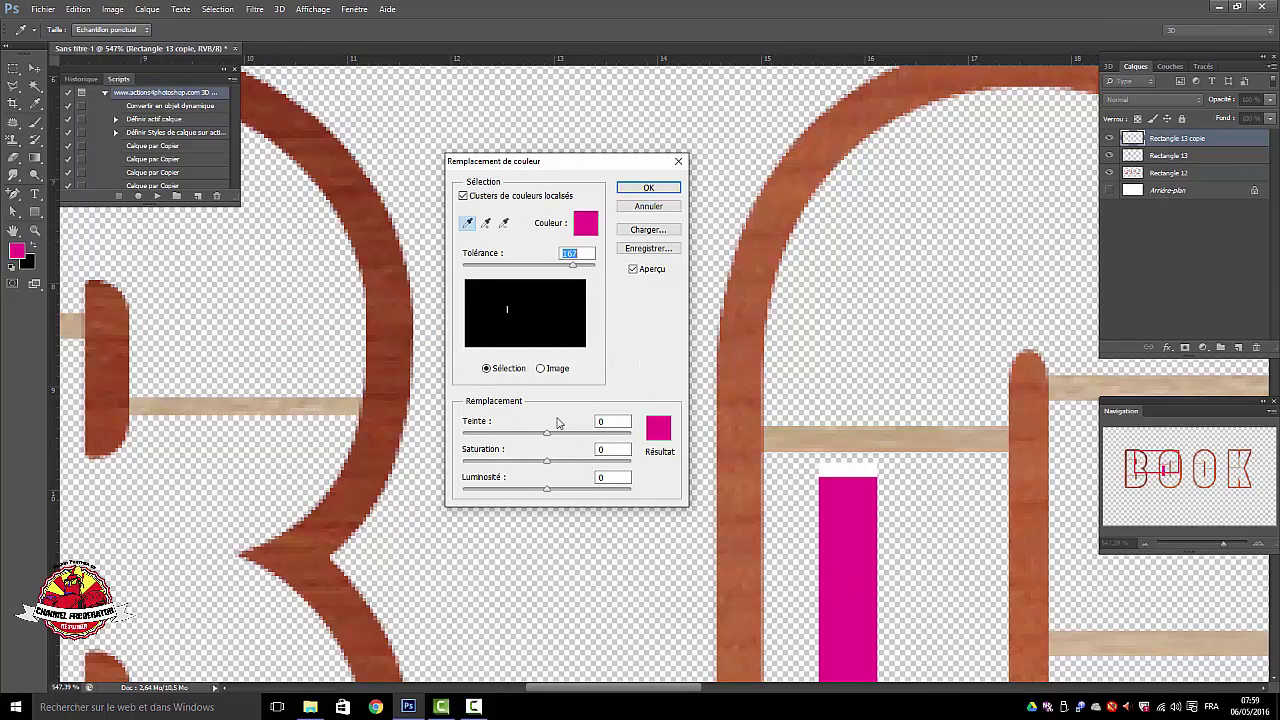
pyautogui.moveTo(547, 433); pyautogui.dragTo(506, 450)
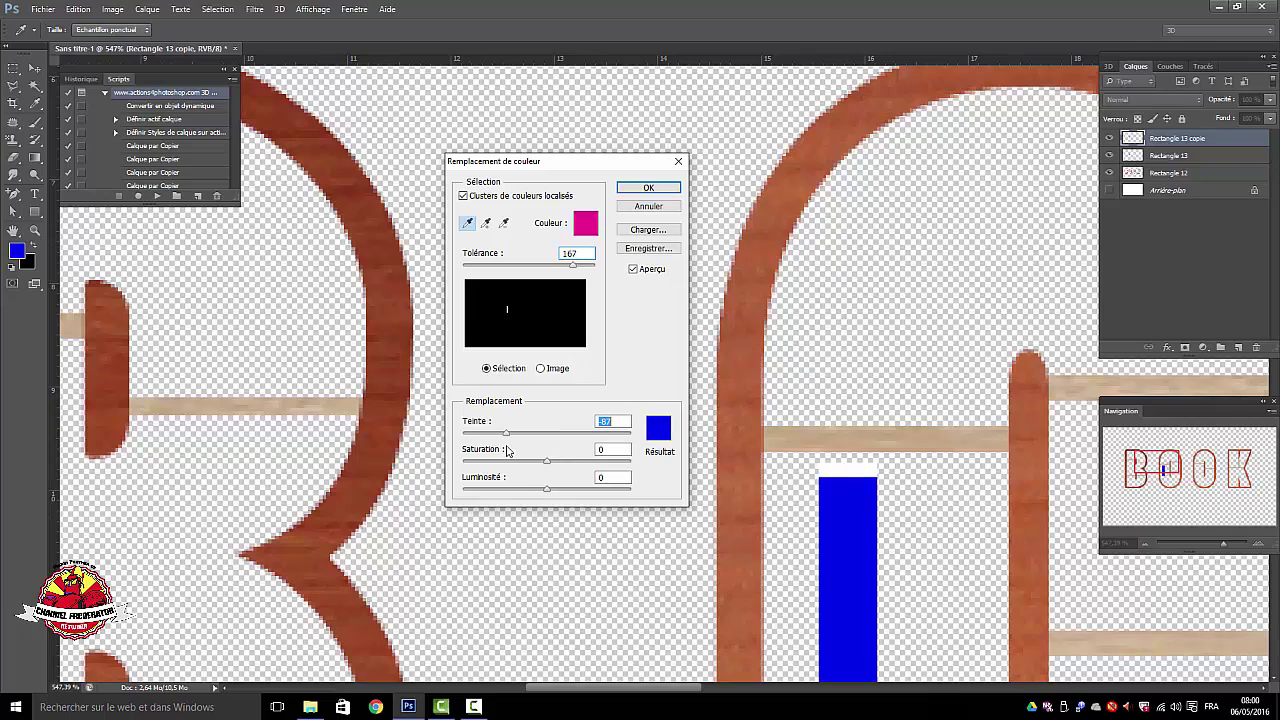
pyautogui.click(648, 188)
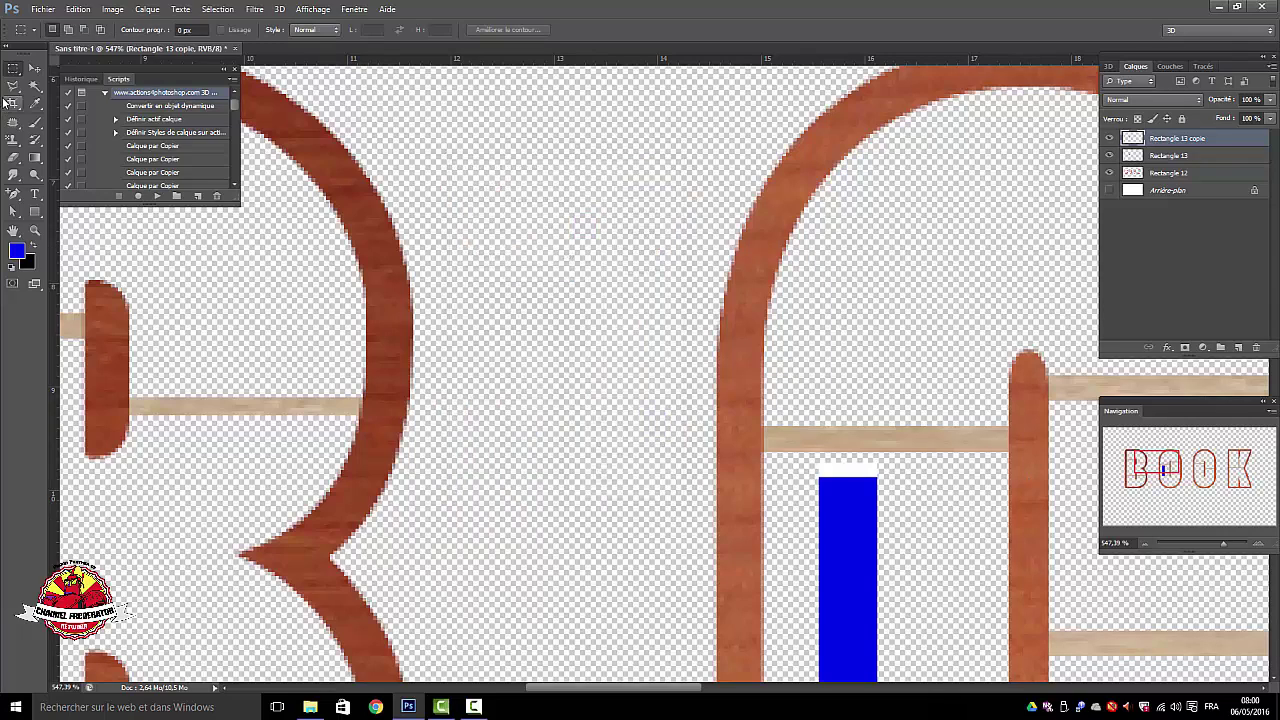
# - Move the blue book copy just to the right of the magenta book on the first O's shelf
pyautogui.moveTo(1225, 548); pyautogui.dragTo(1209, 548)
pyautogui.click(34, 68)
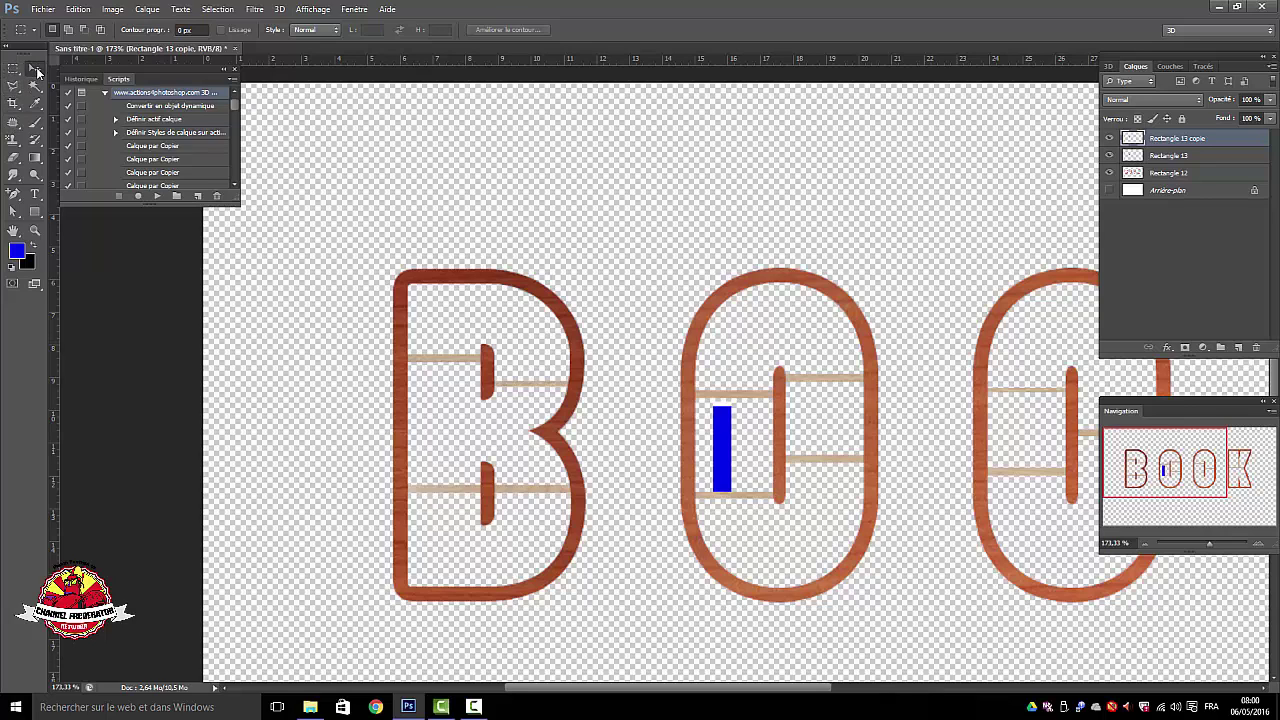
pyautogui.moveTo(724, 452); pyautogui.dragTo(745, 452)
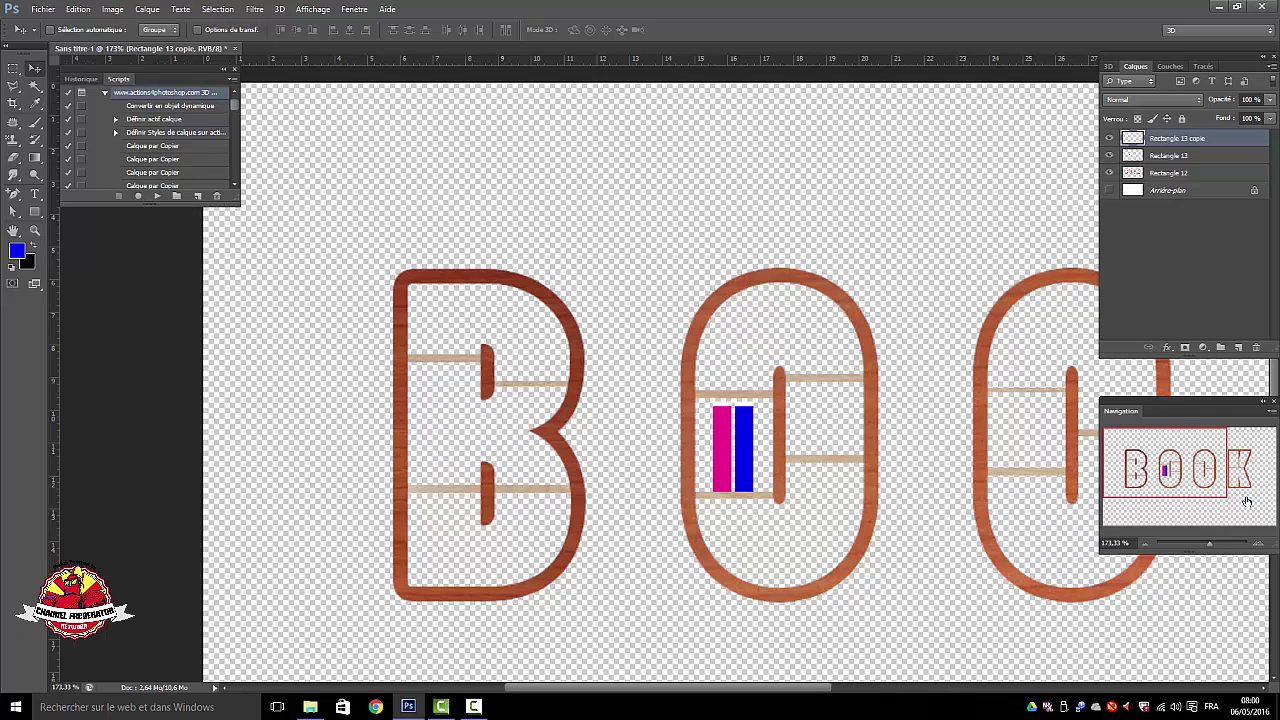
# - Merge the Rectangle 13 copie, Rectangle 13 and Rectangle 12 layers into one layer
pyautogui.moveTo(1211, 549); pyautogui.dragTo(1200, 546)
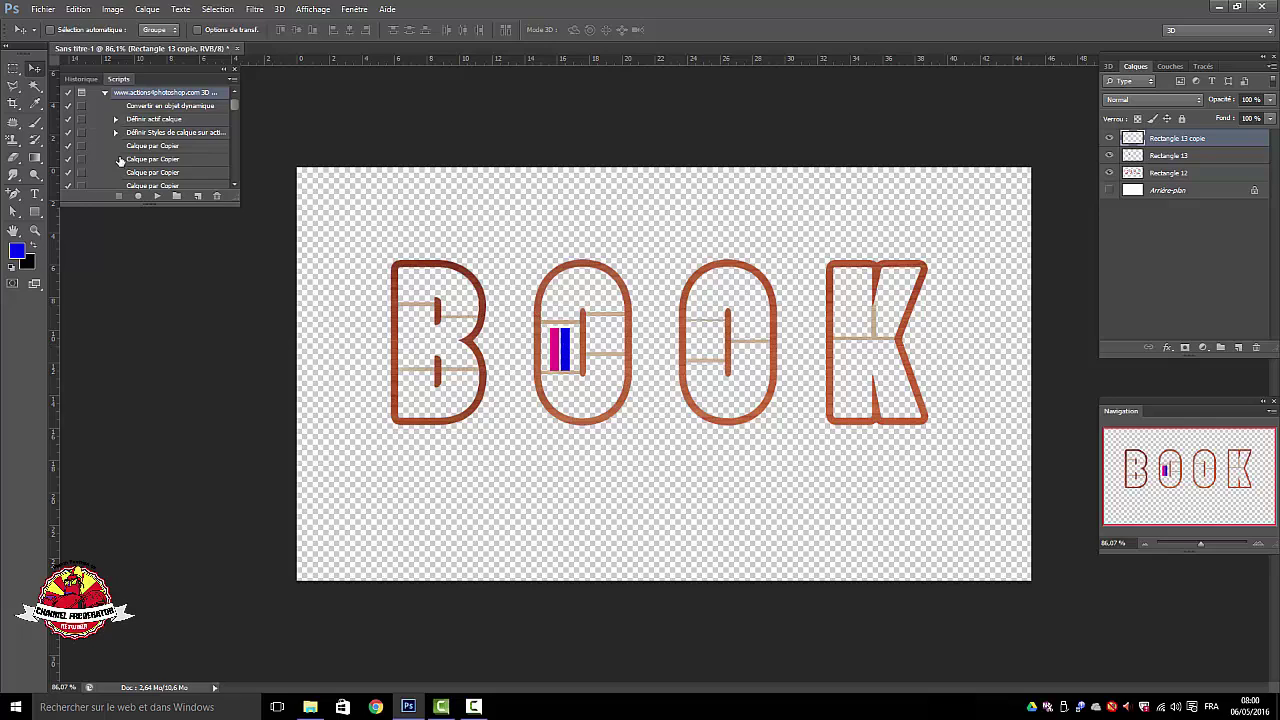
pyautogui.keyDown('shift'); pyautogui.click(1185, 175); pyautogui.keyUp('shift')
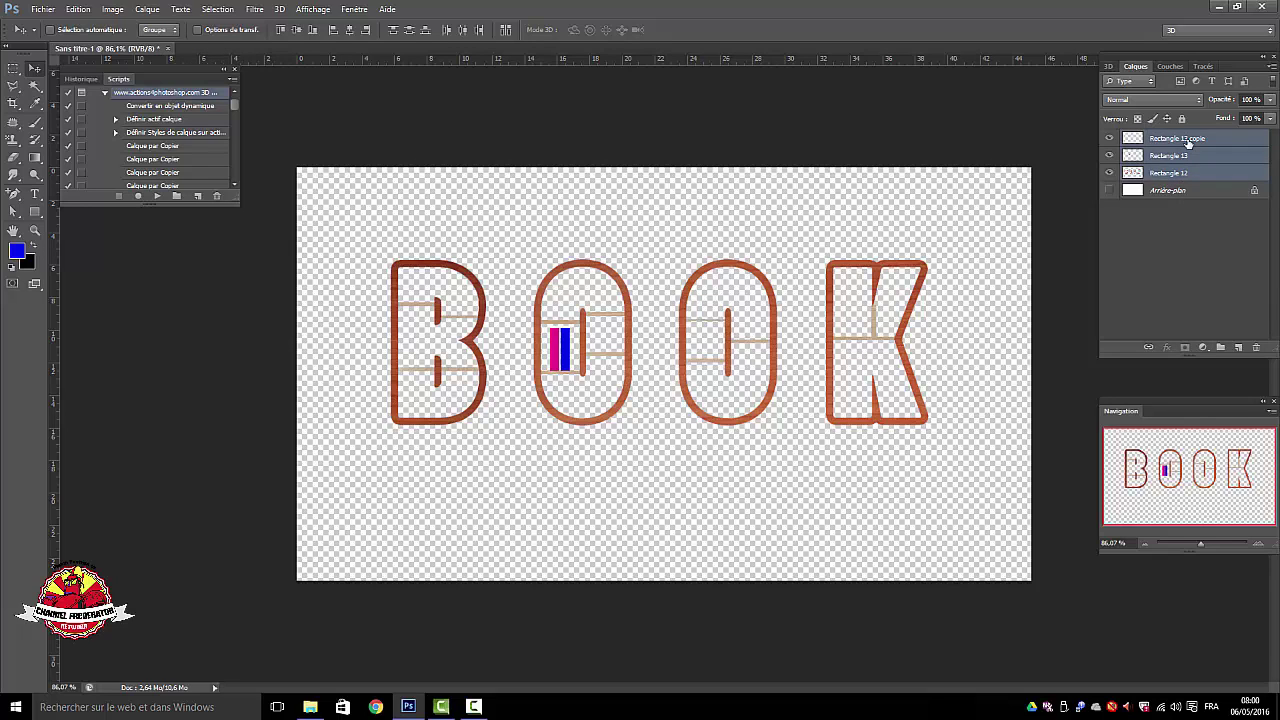
pyautogui.rightClick(1190, 143)
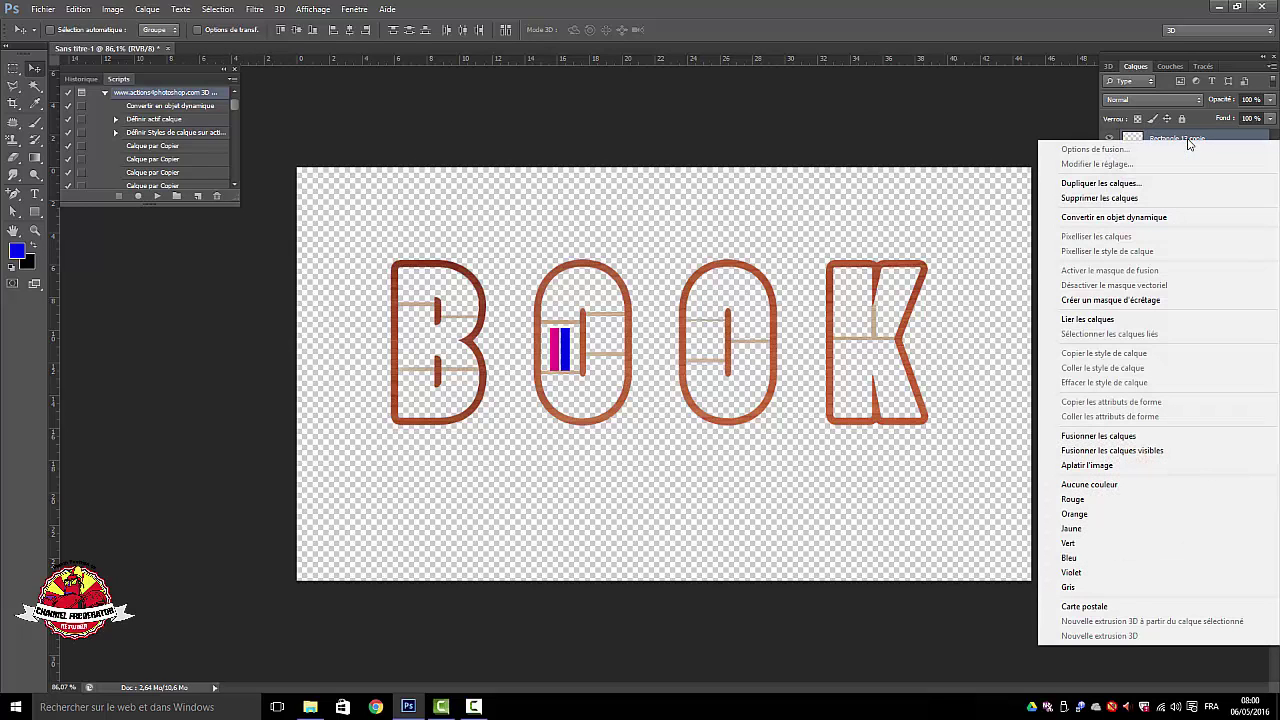
pyautogui.click(1112, 437)
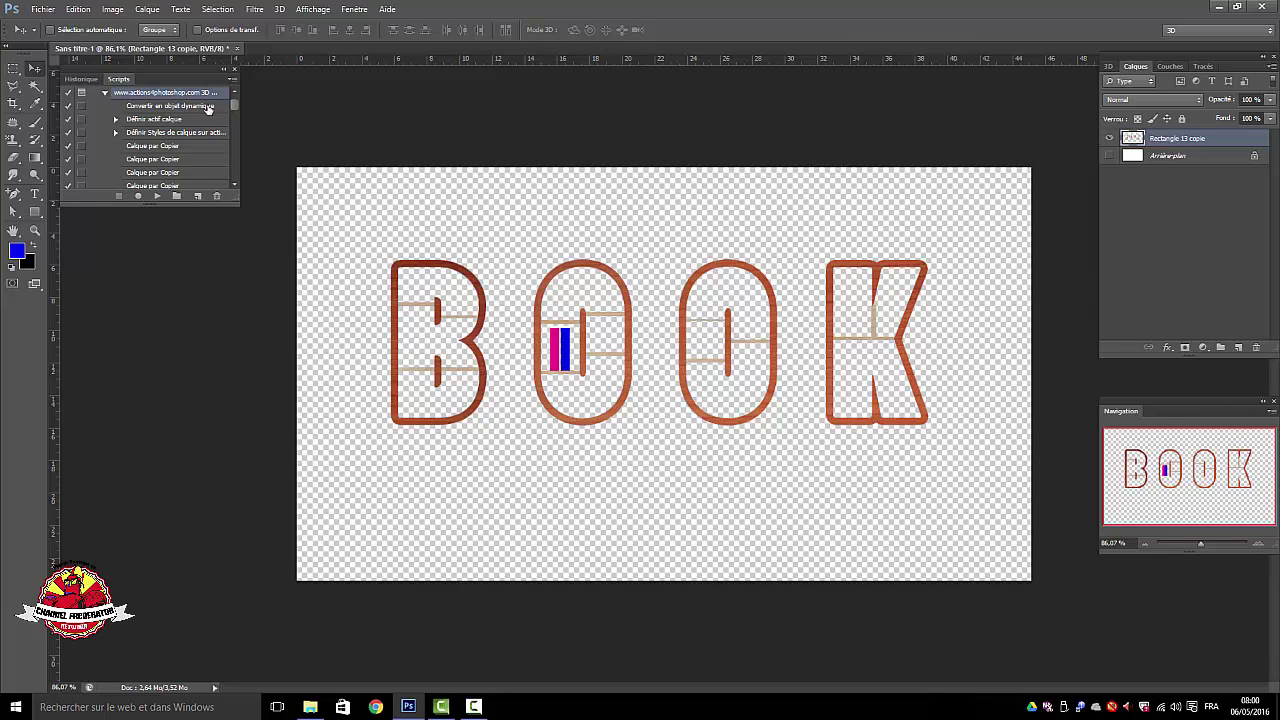
# - Run the actions4photoshop 3D action on the merged layer, accepting its default inner bevel settings
pyautogui.moveTo(234, 107); pyautogui.dragTo(233, 99)
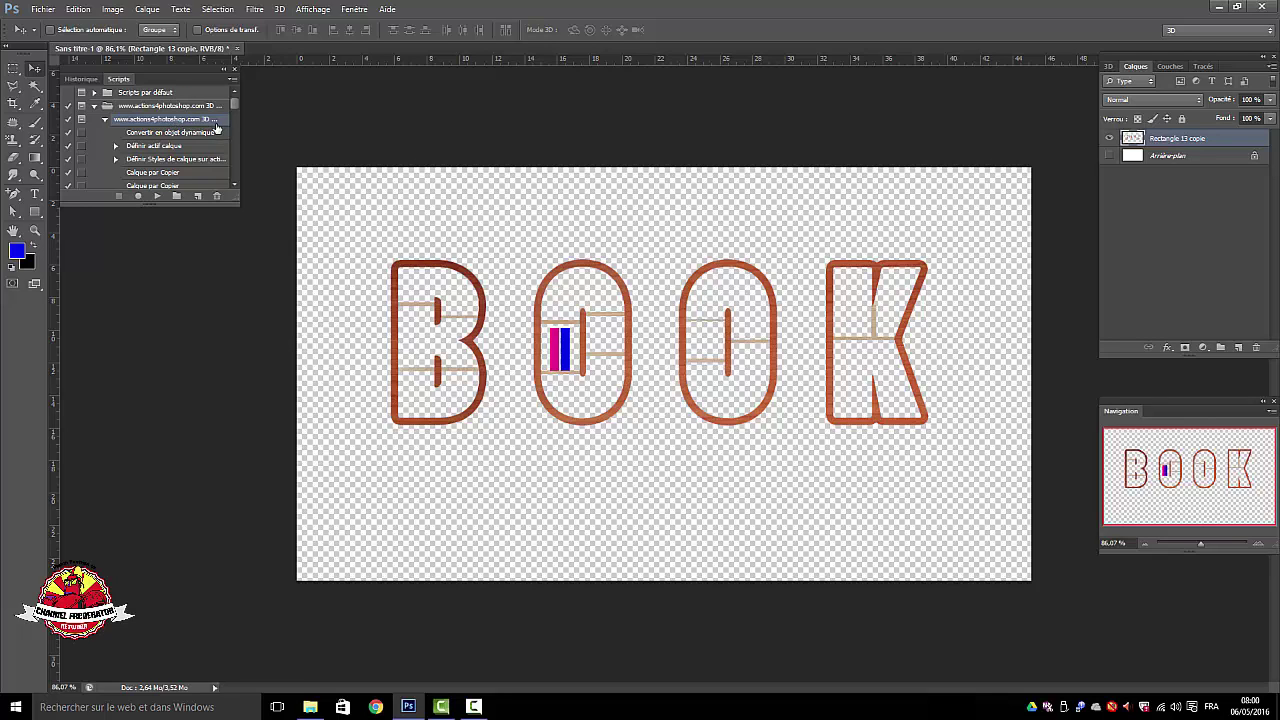
pyautogui.click(157, 197)
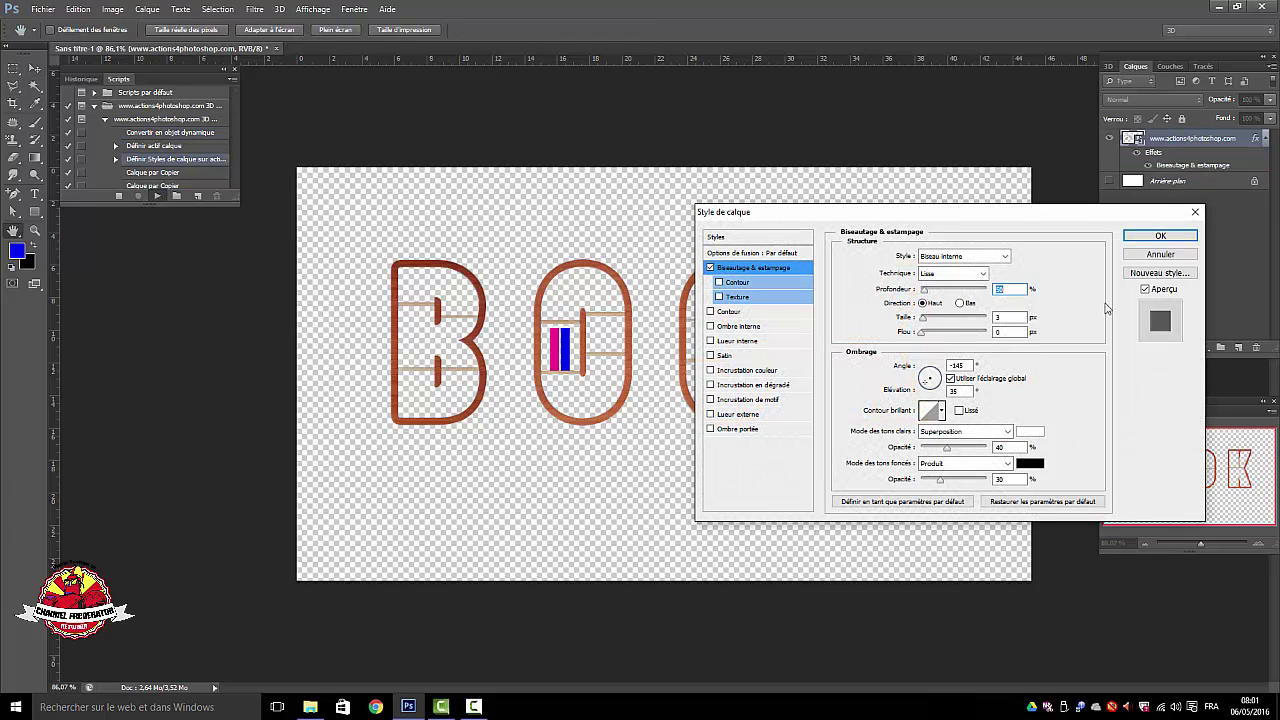
pyautogui.moveTo(1019, 217); pyautogui.dragTo(1084, 97)
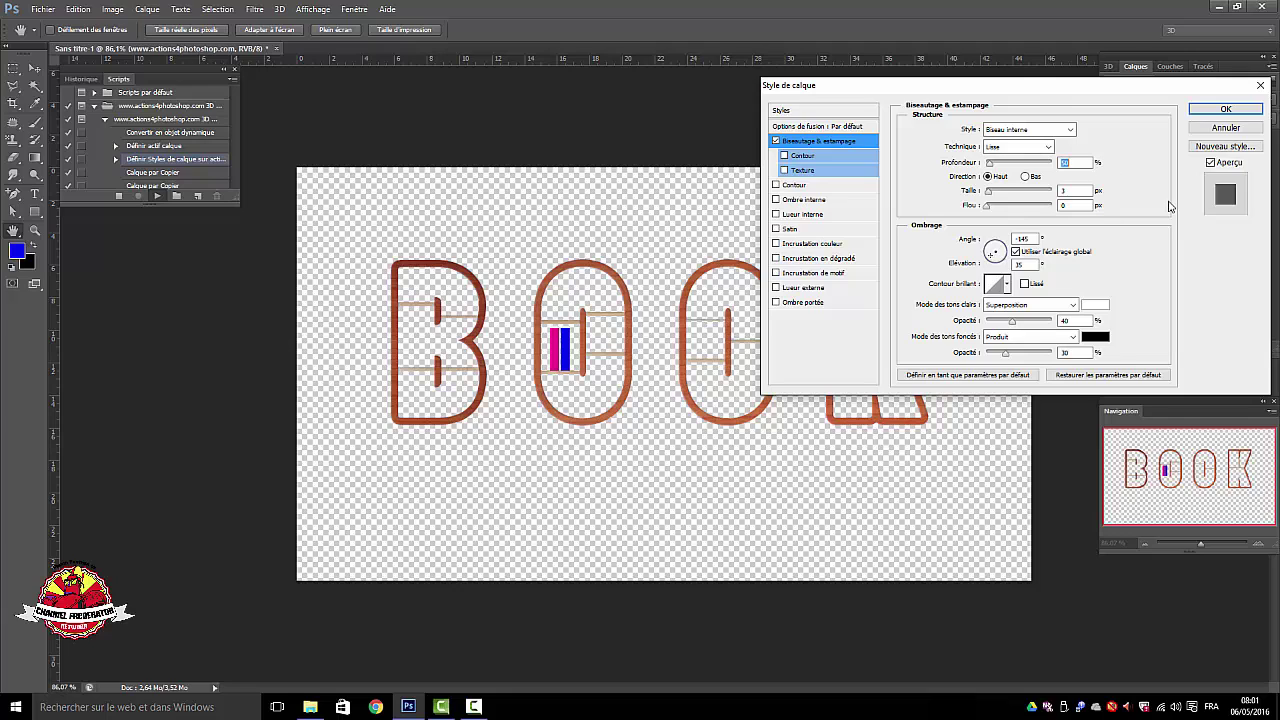
pyautogui.click(1221, 110)
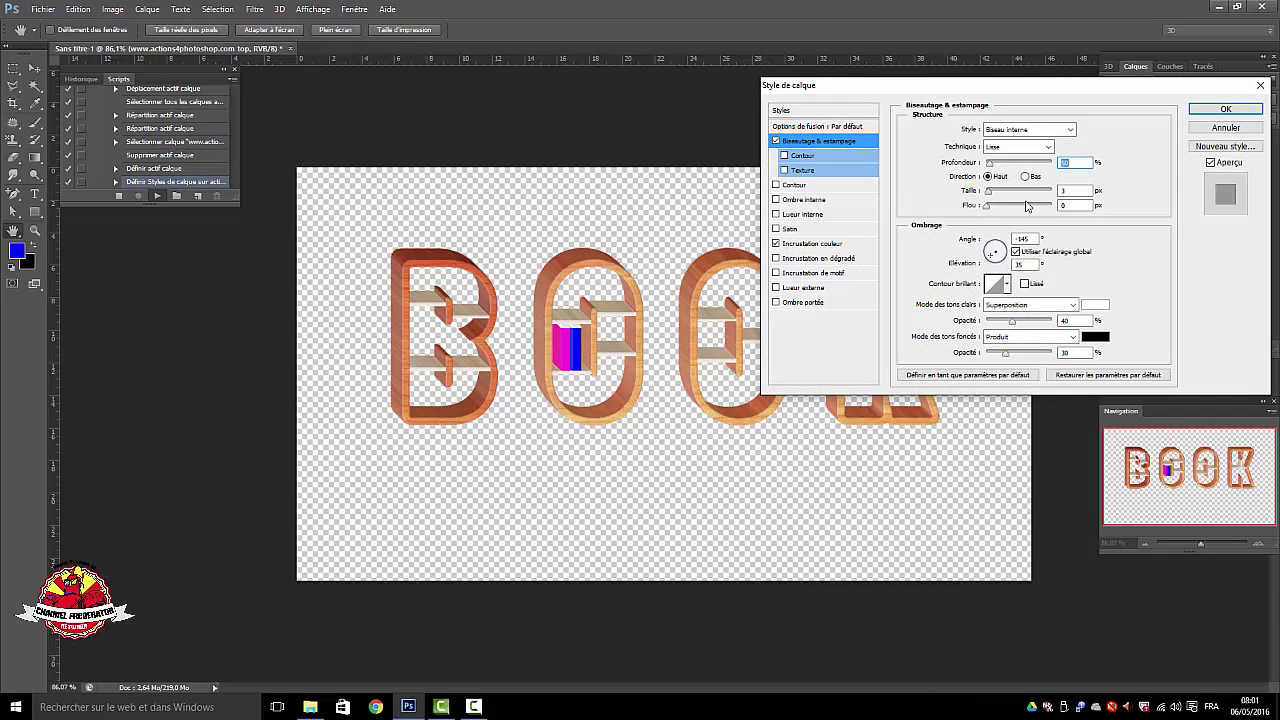
# - Change the top layer's Color Overlay colour to brown 977965
pyautogui.click(810, 245)
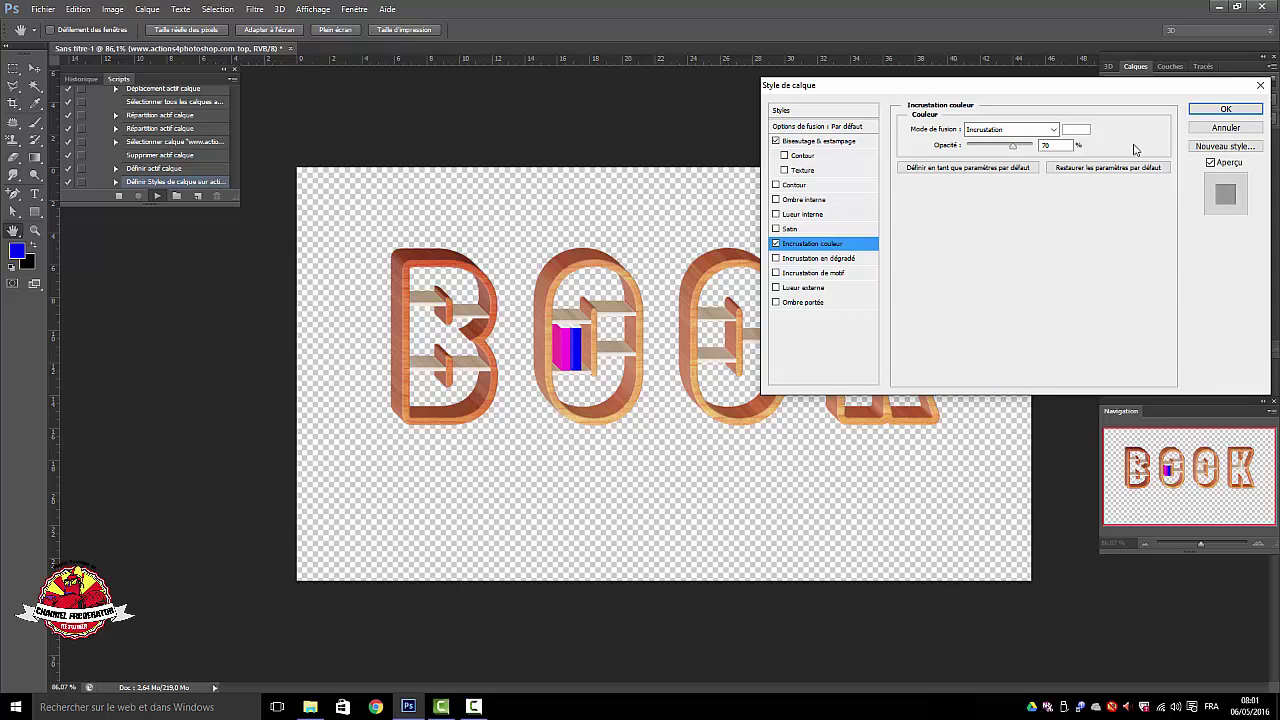
pyautogui.click(1078, 131)
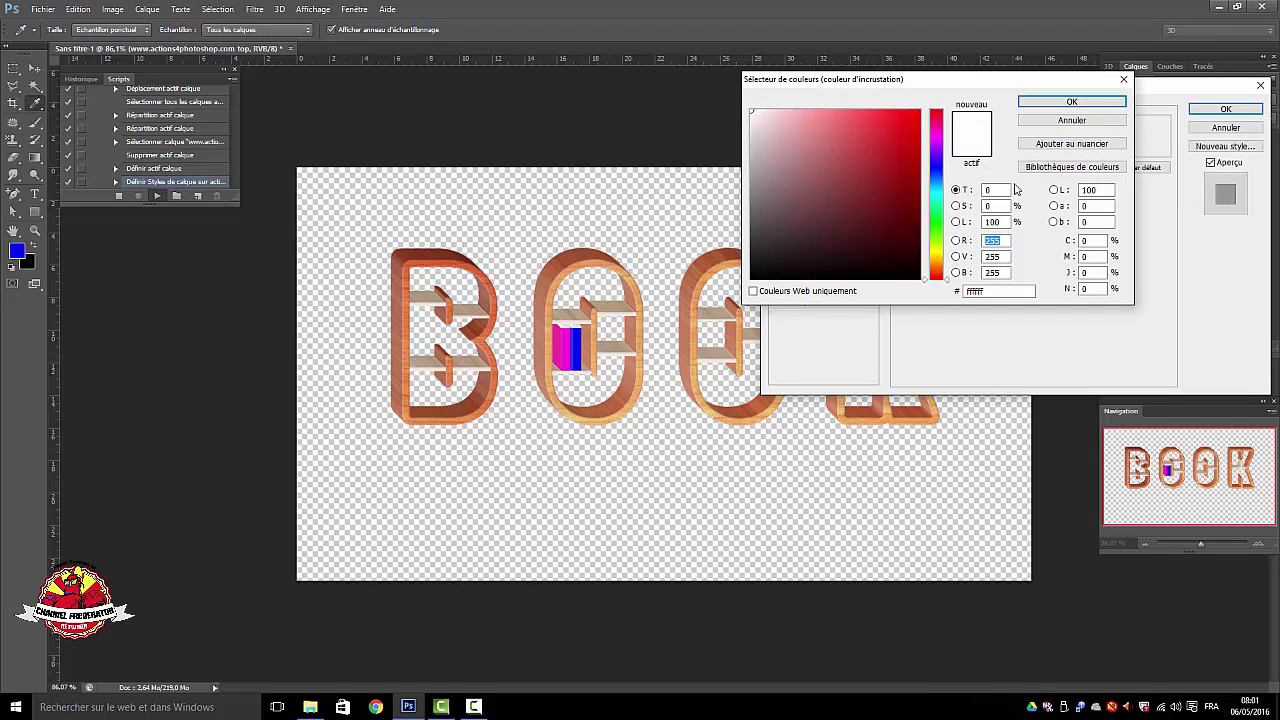
pyautogui.click(938, 268)
pyautogui.click(806, 178)
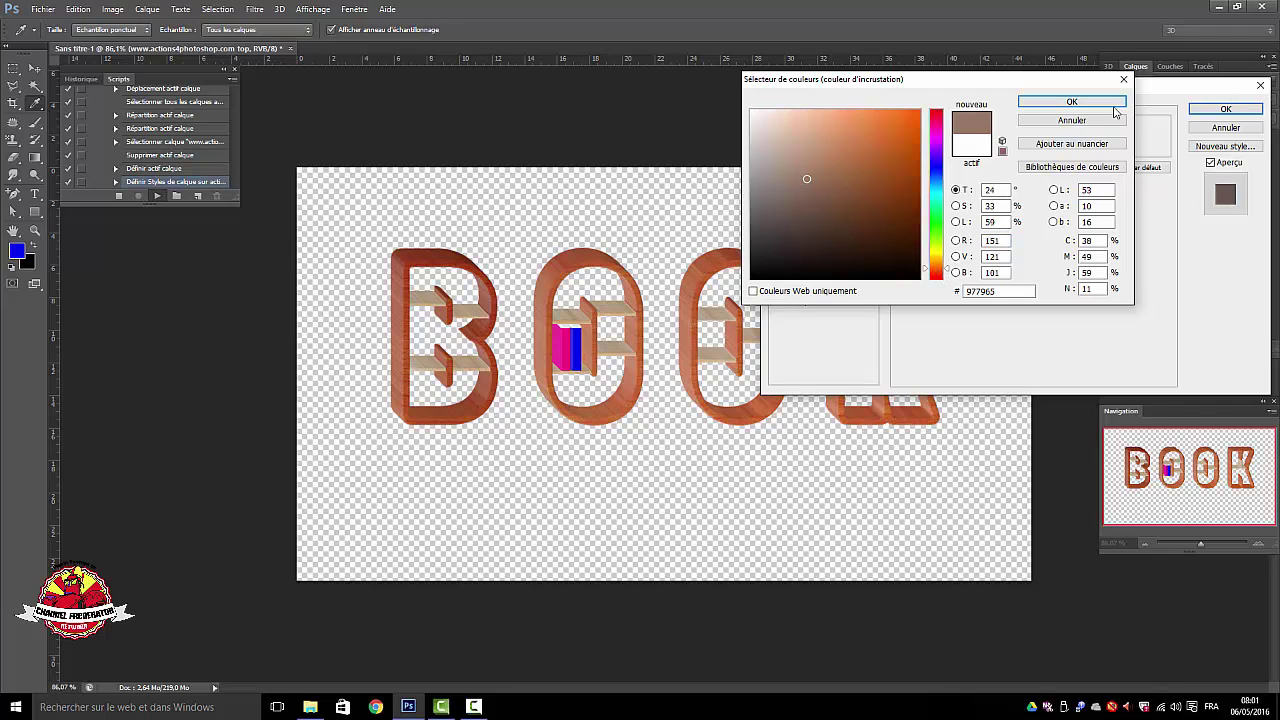
pyautogui.click(1086, 104)
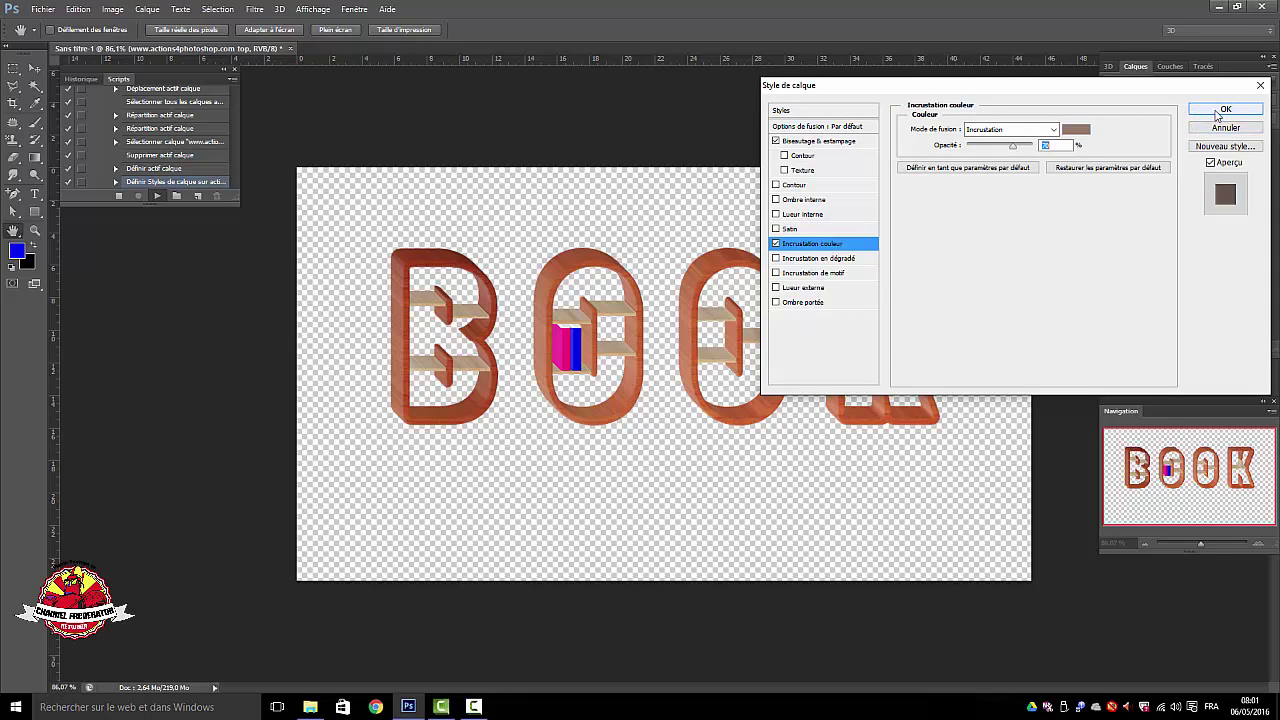
# - Accept the layer style and continue the 3D action past the unavailable layer through to its end
pyautogui.click(1222, 109)
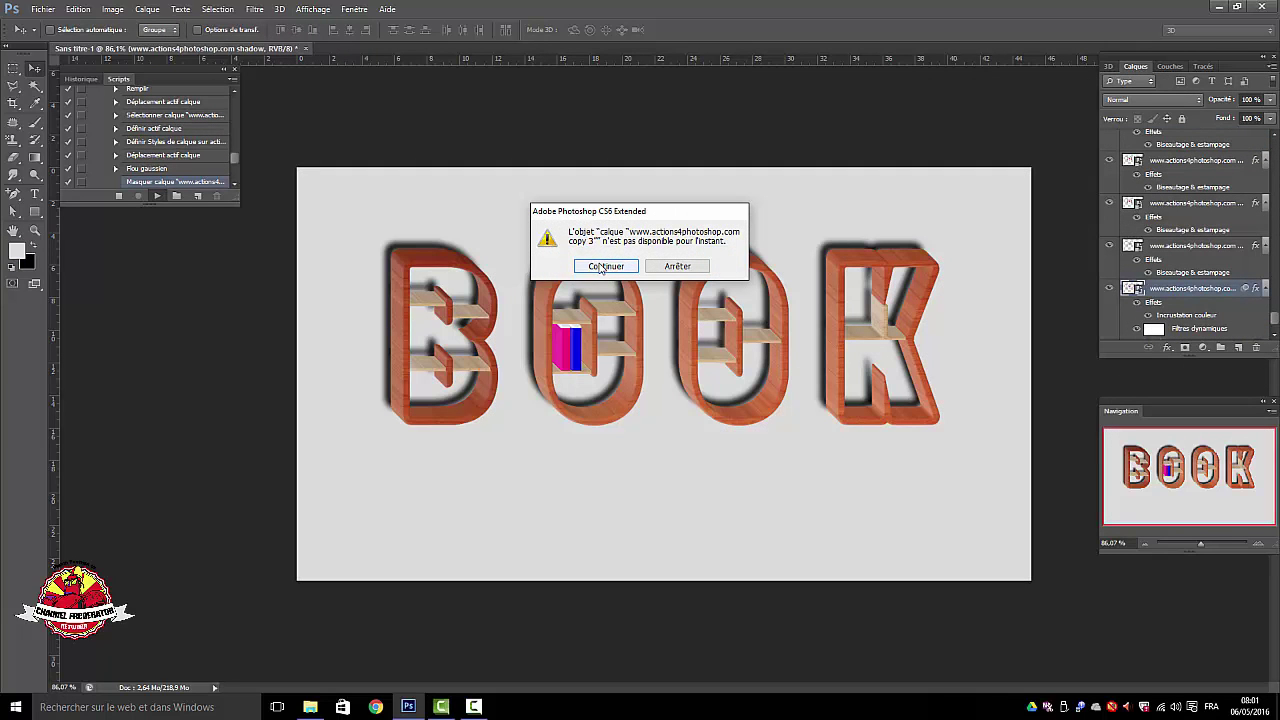
pyautogui.click(601, 268)
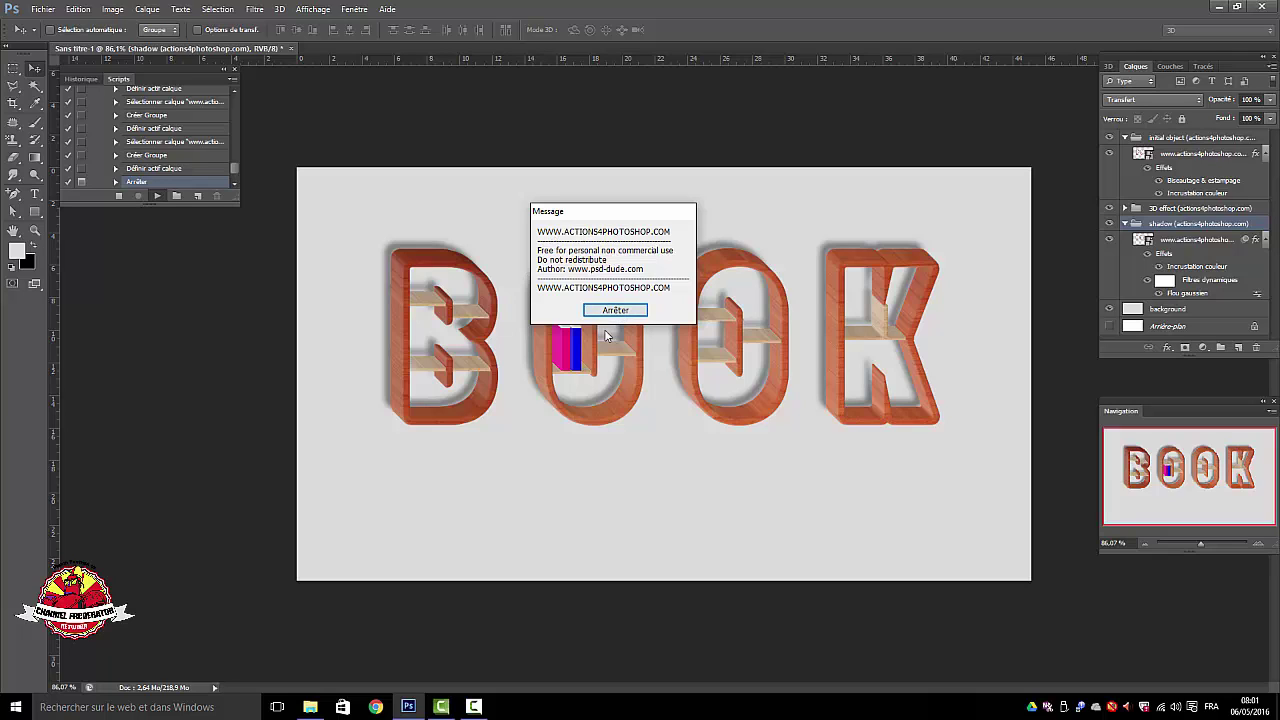
pyautogui.click(614, 311)
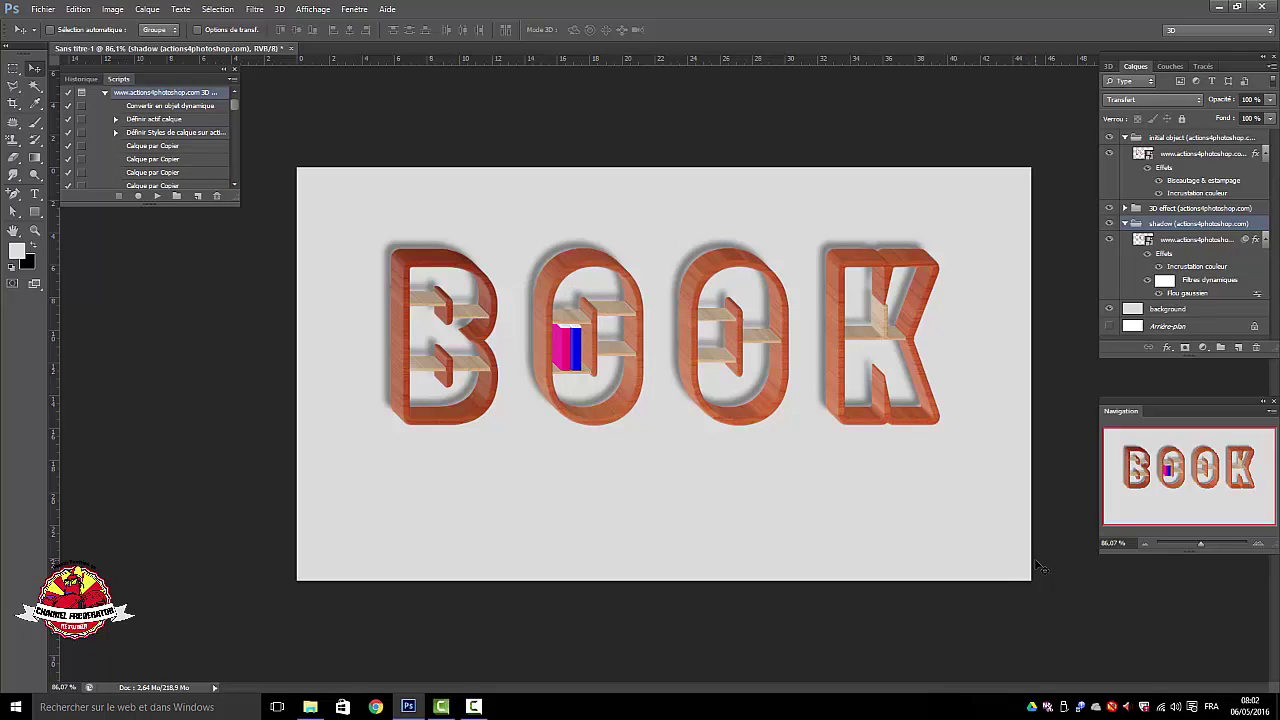